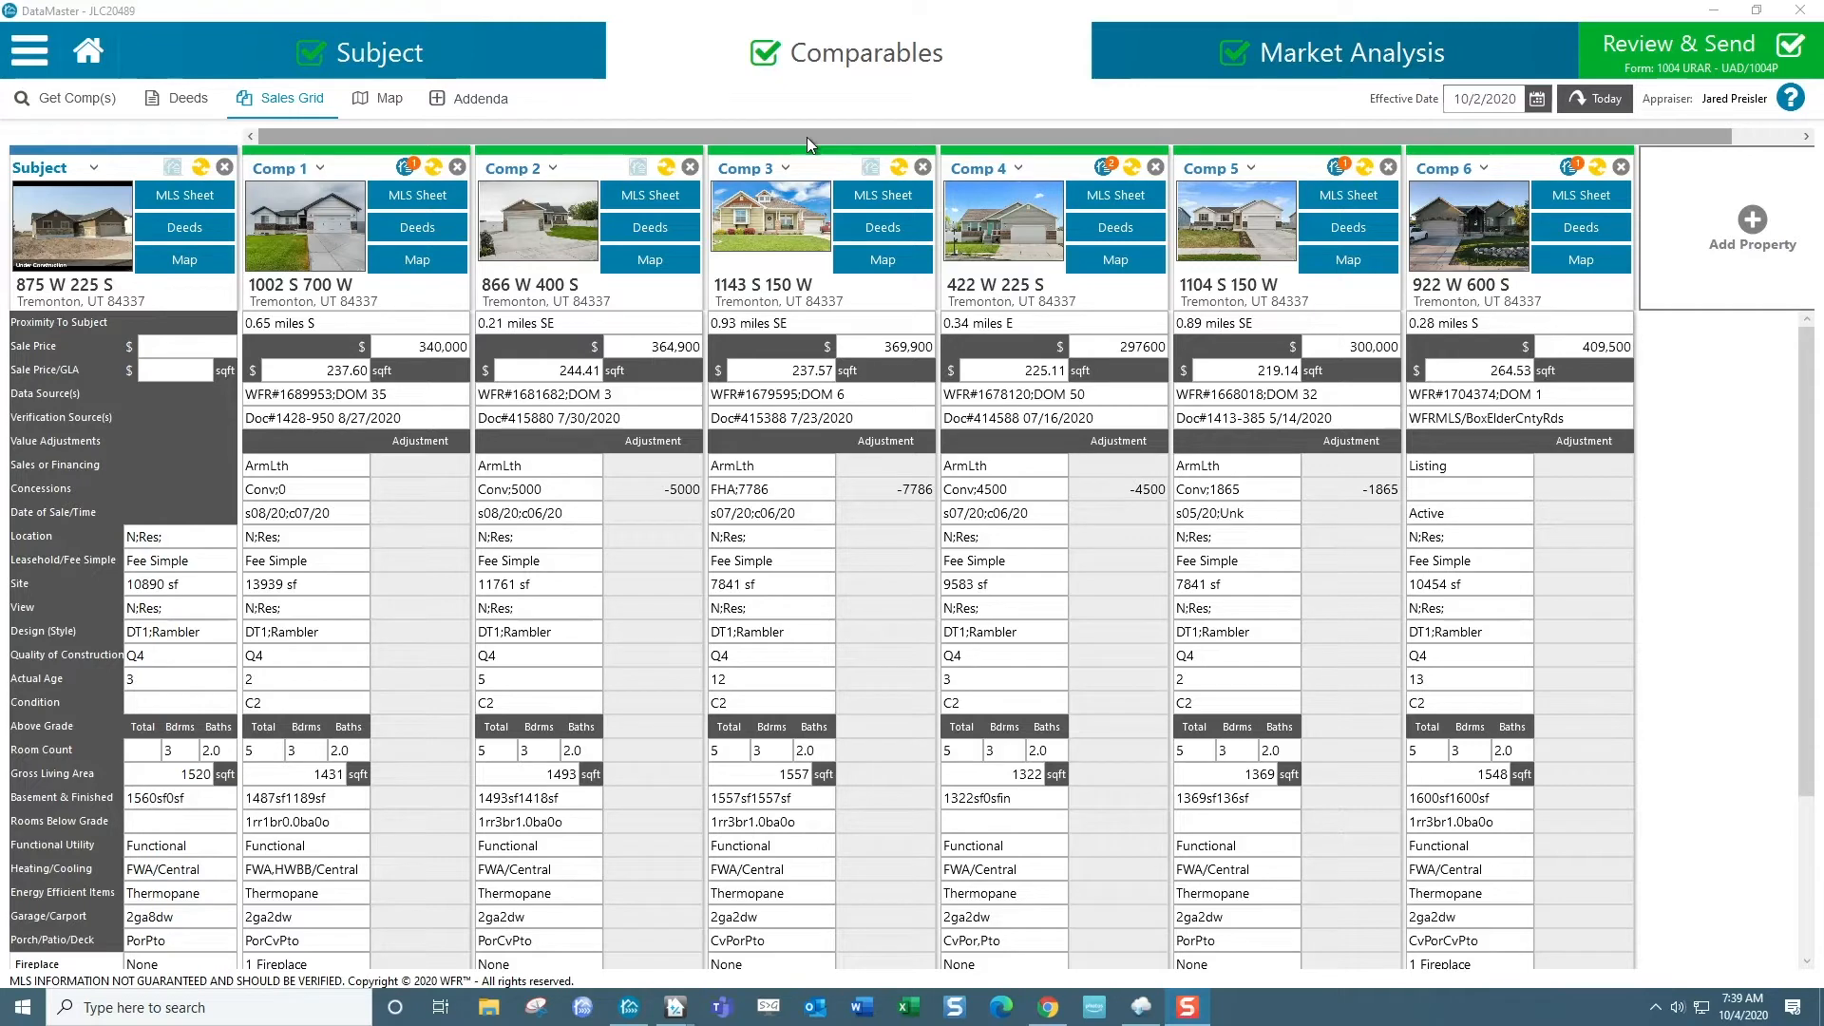
Step: Add the property with MLS number 1671110 to the sales grid as a comparable
left_click_drag(806, 137, 898, 144)
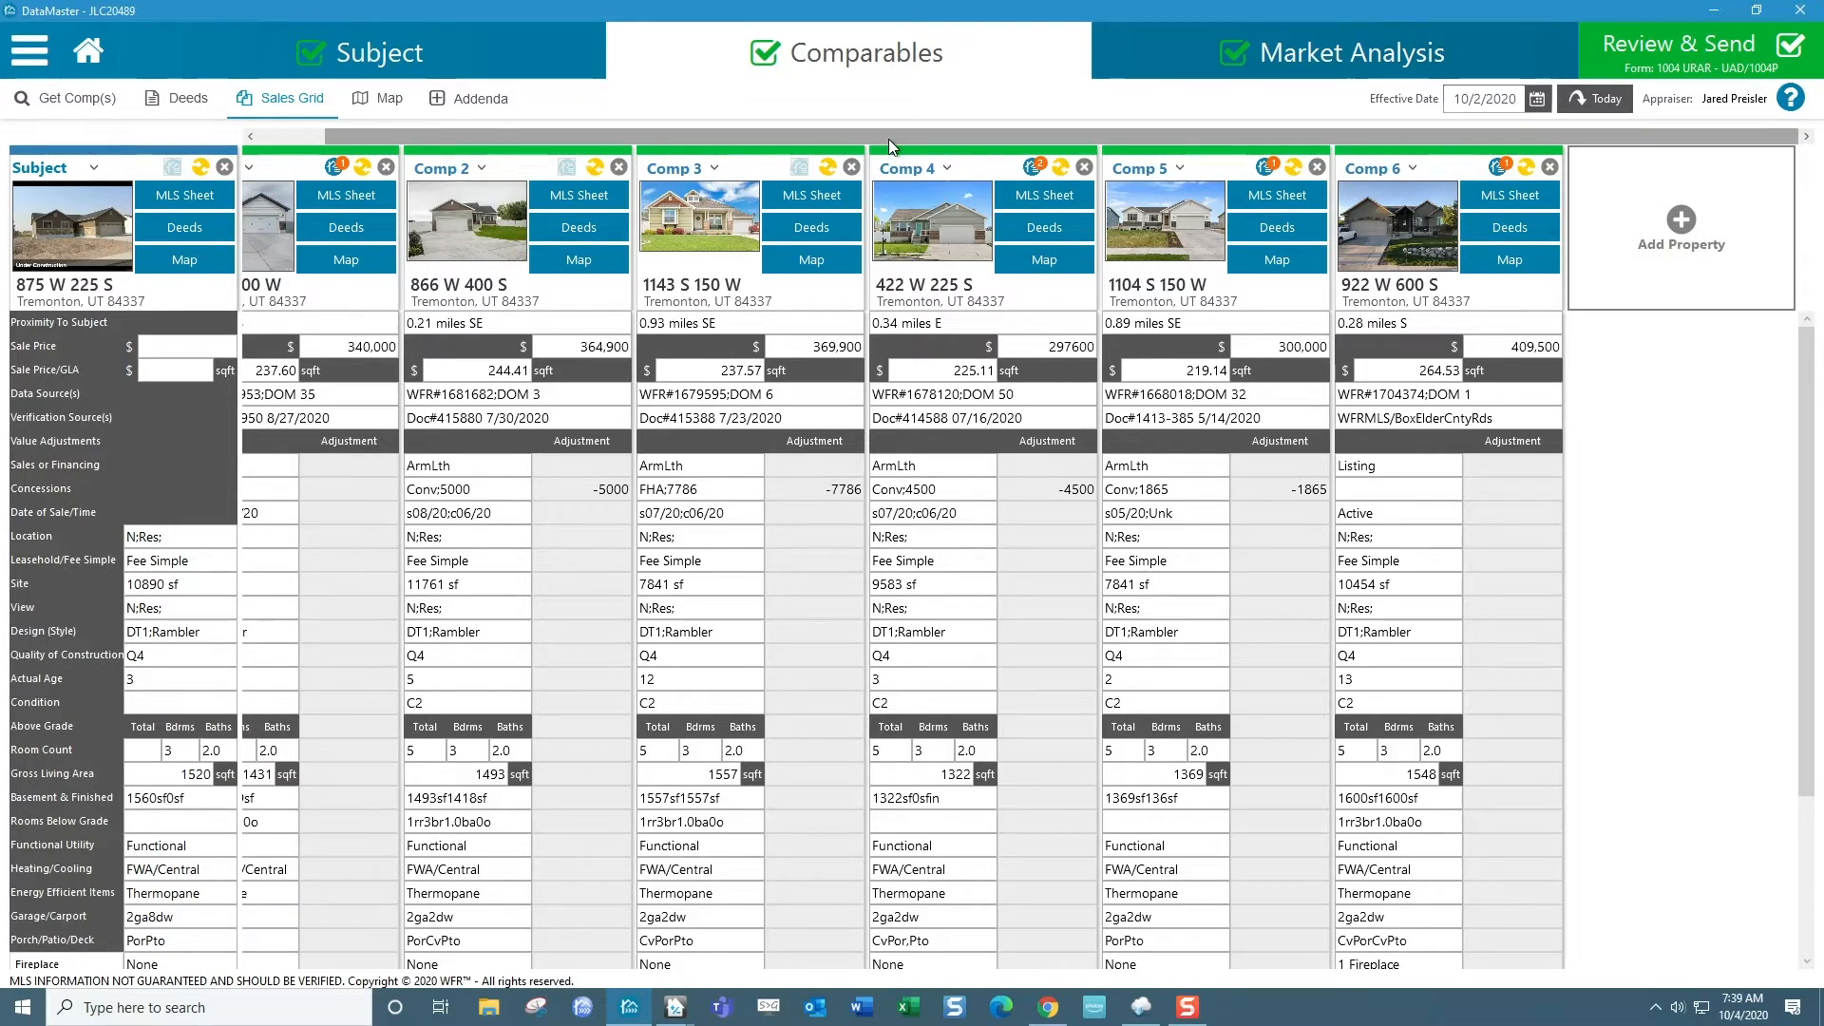
mouse_move(69, 245)
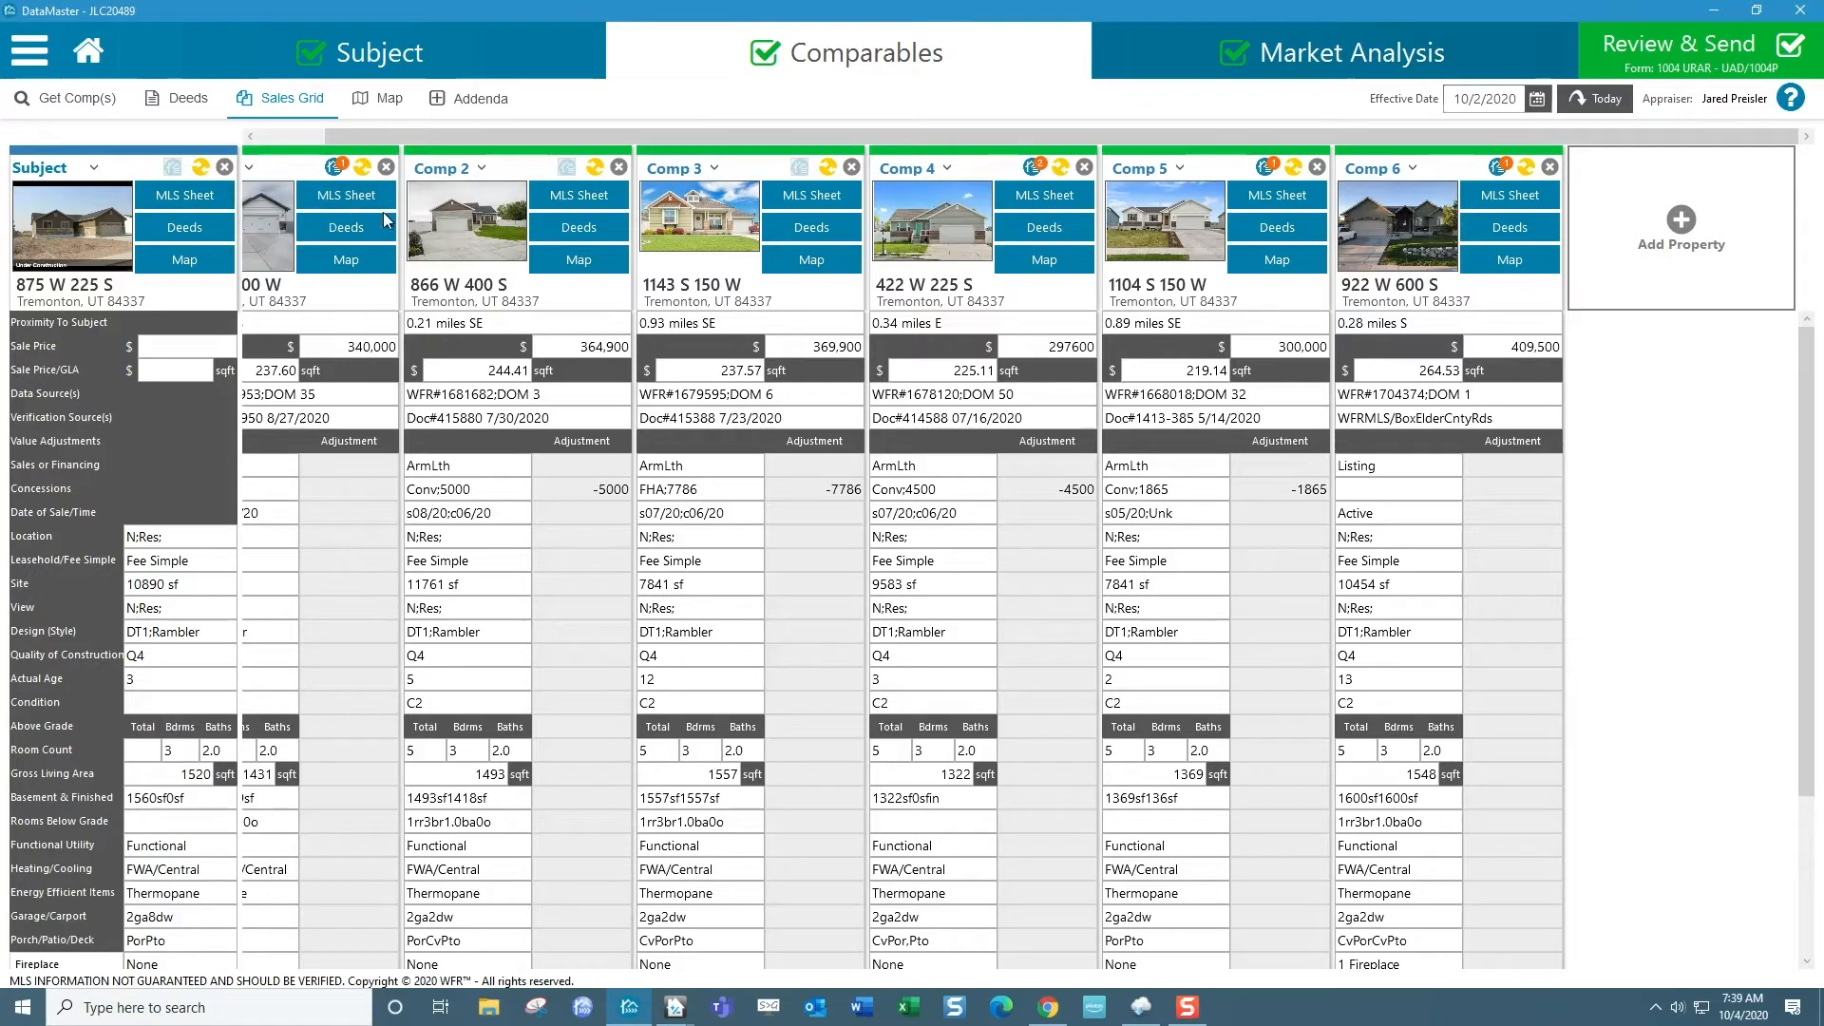
mouse_move(726, 249)
left_click(1674, 234)
left_click(589, 306)
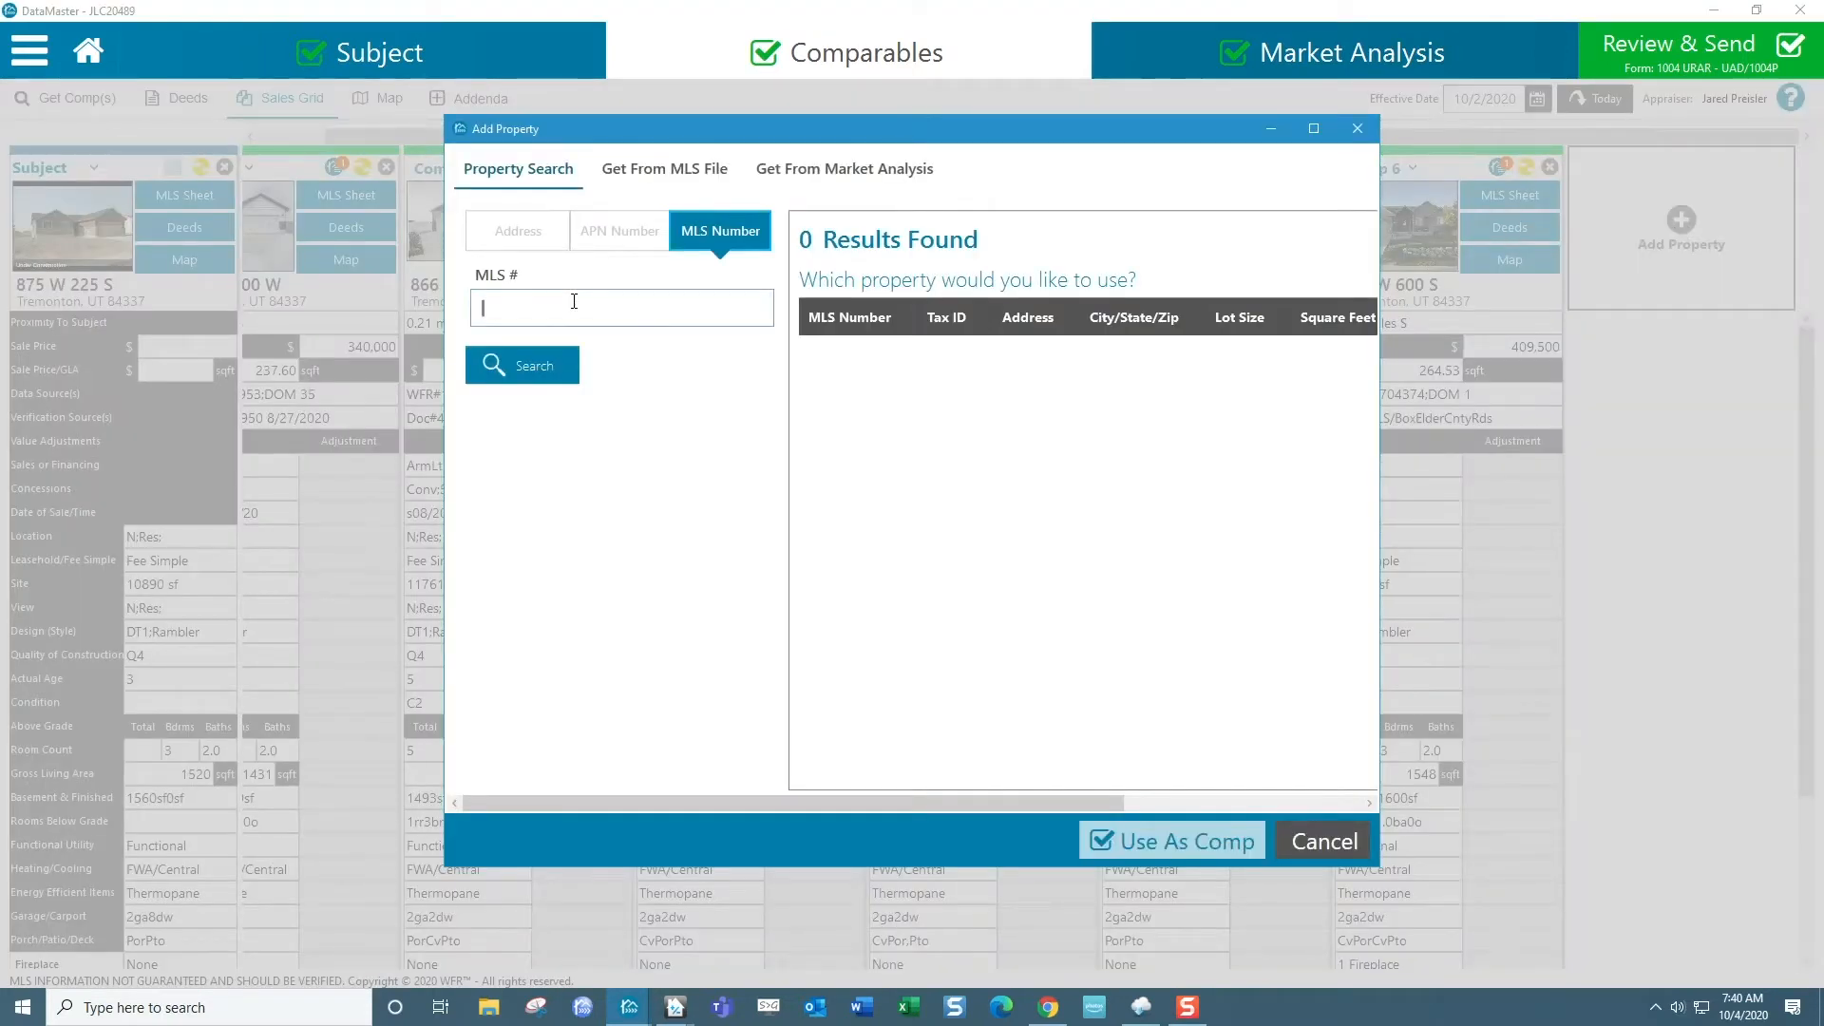
type("1671110")
left_click(521, 367)
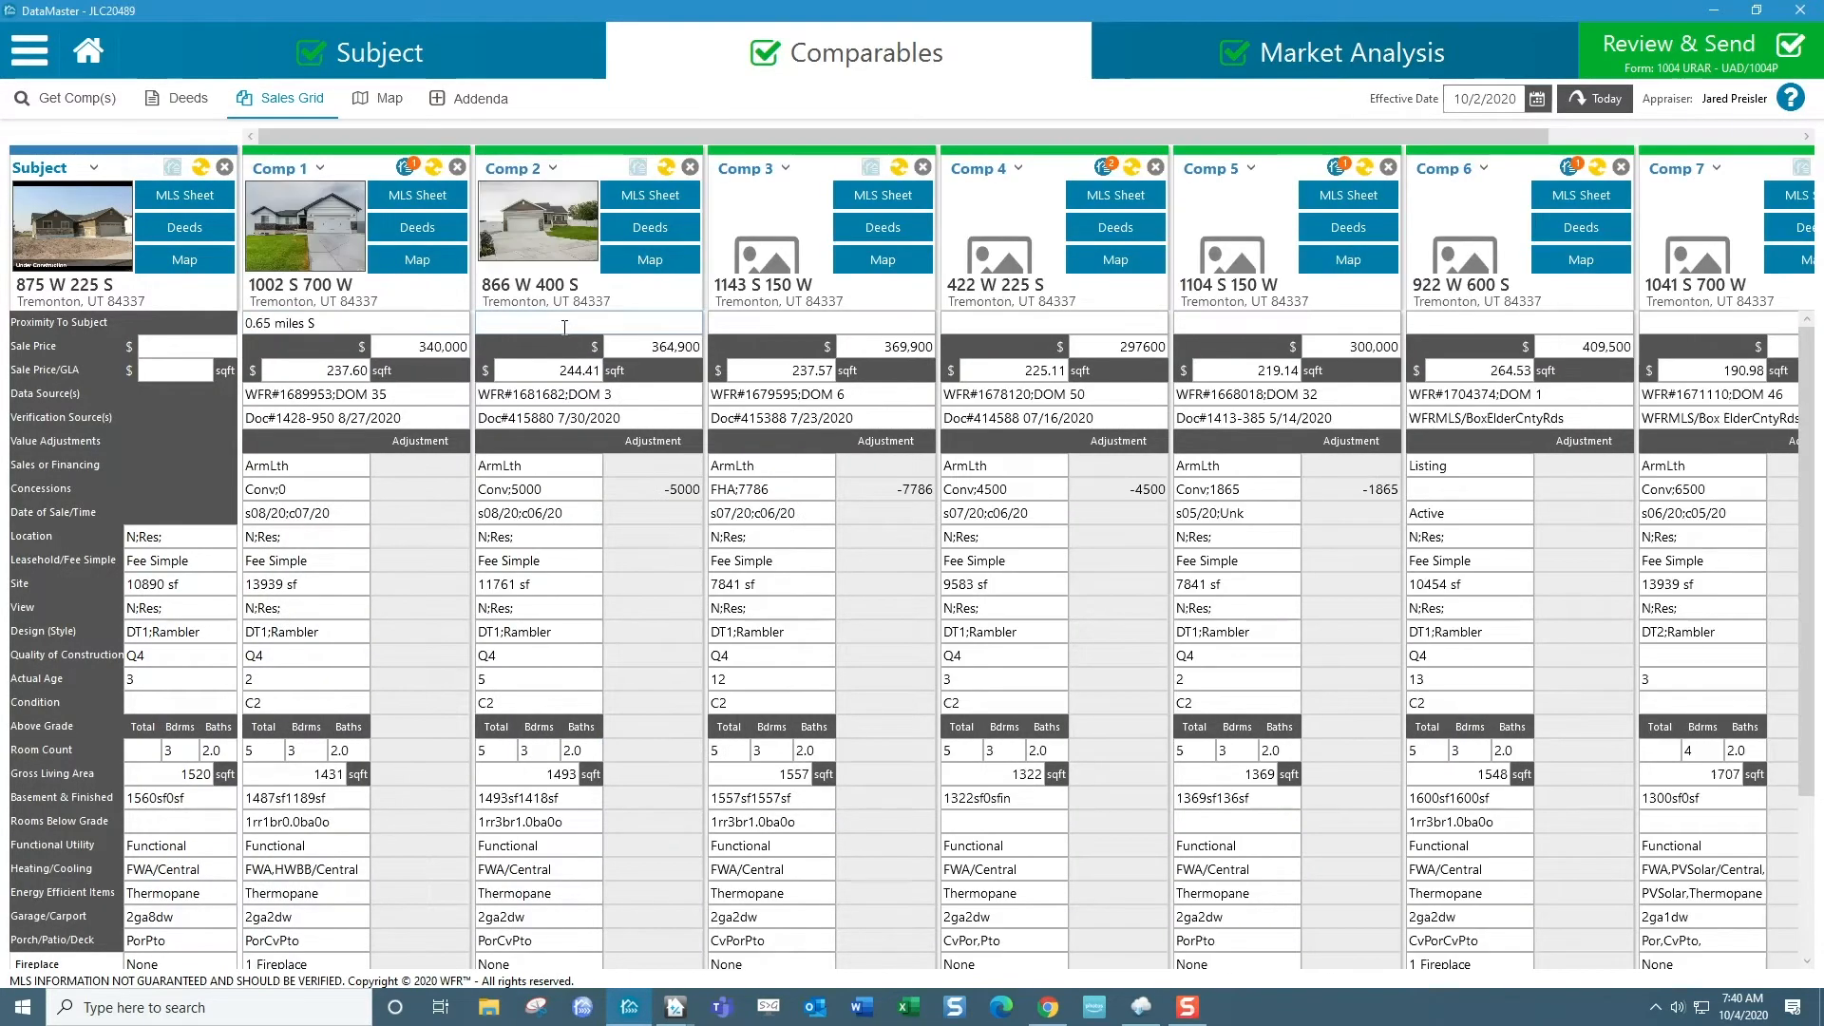
Step: Add another comparable to the sales grid by searching for MLS number 1635107
left_click_drag(618, 139, 1117, 139)
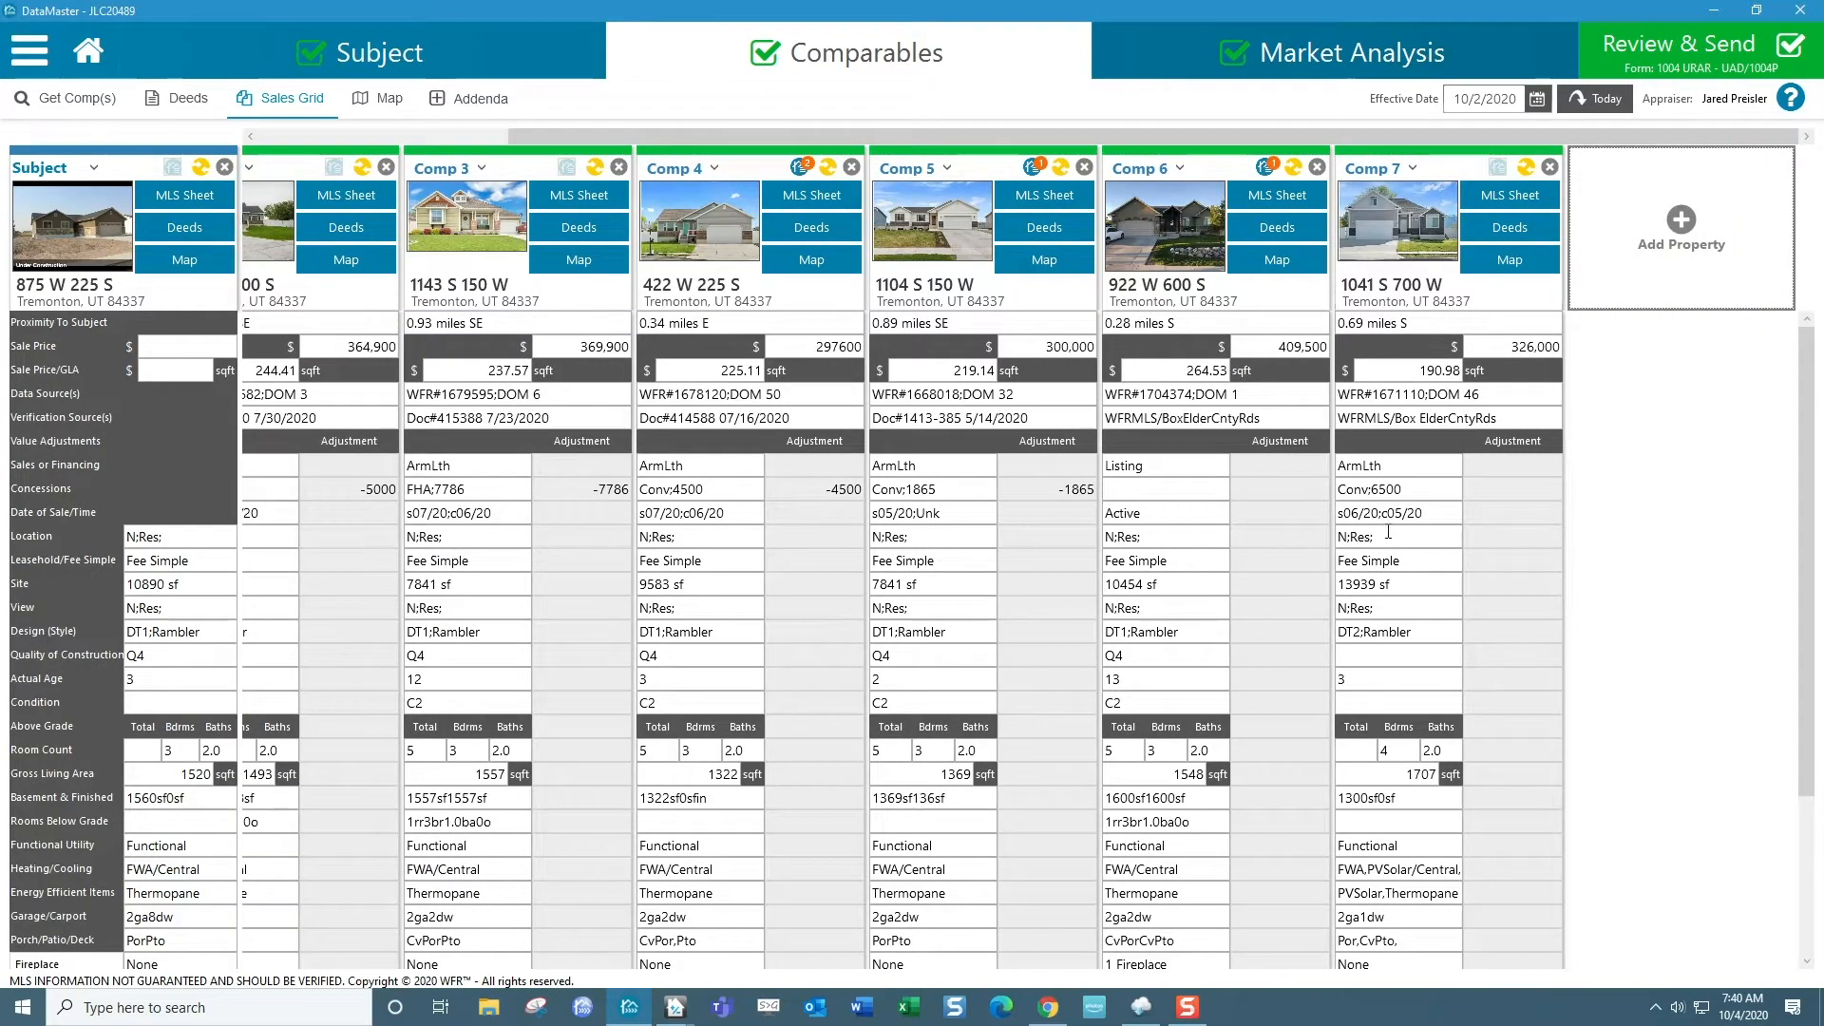
left_click(1686, 228)
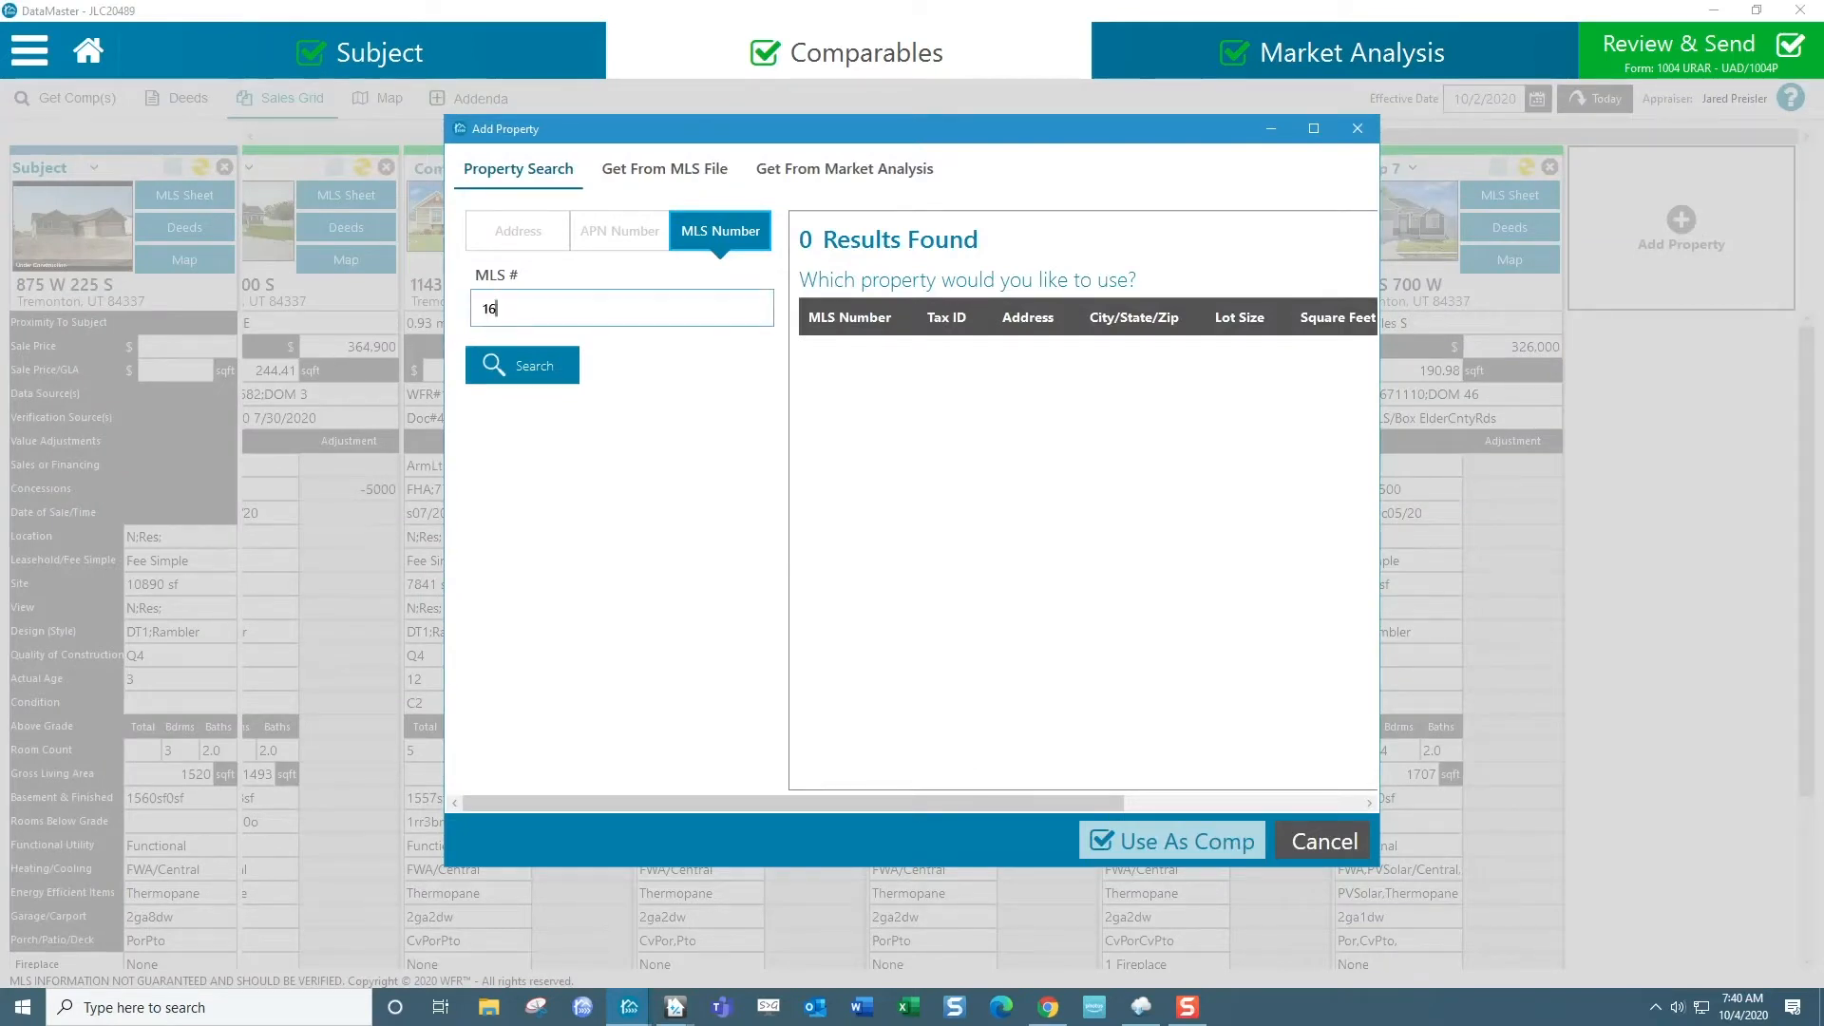
type("1635107")
left_click(520, 369)
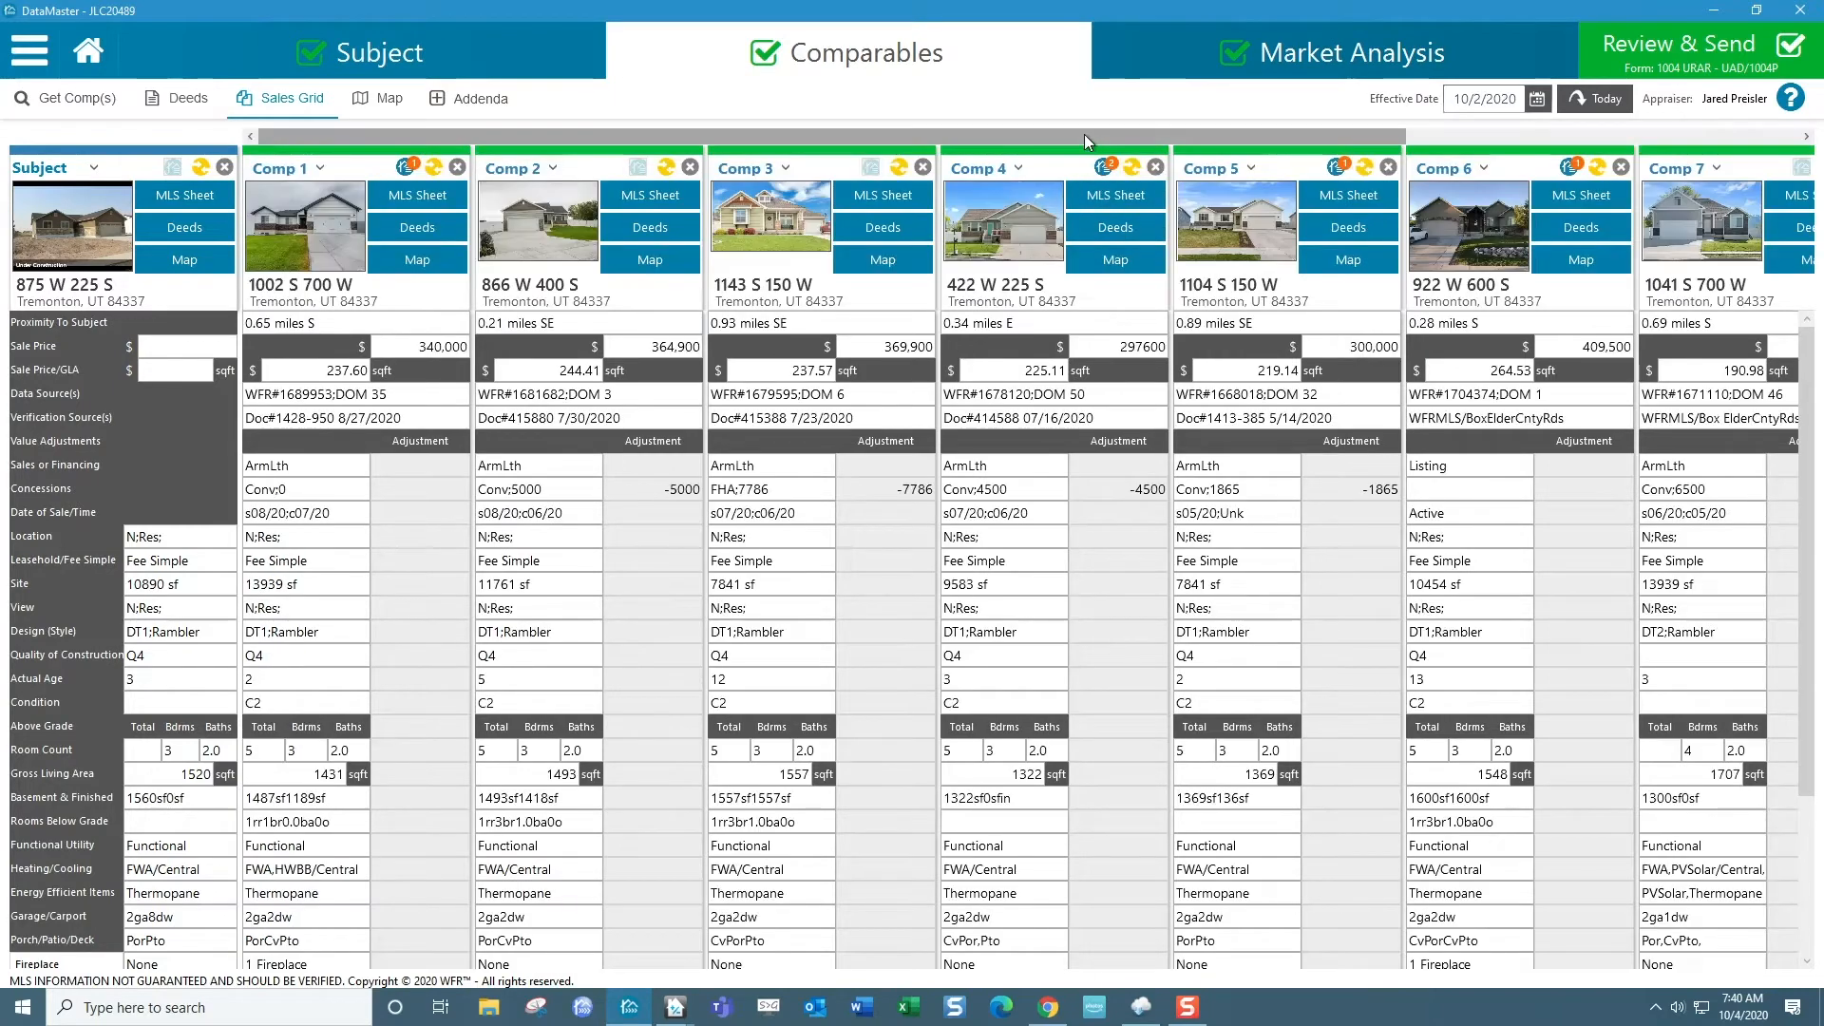
Step: Enter concession adjustments of -6500 for Comp 7 and -4200 for Comp 8
left_click_drag(1085, 134, 1592, 144)
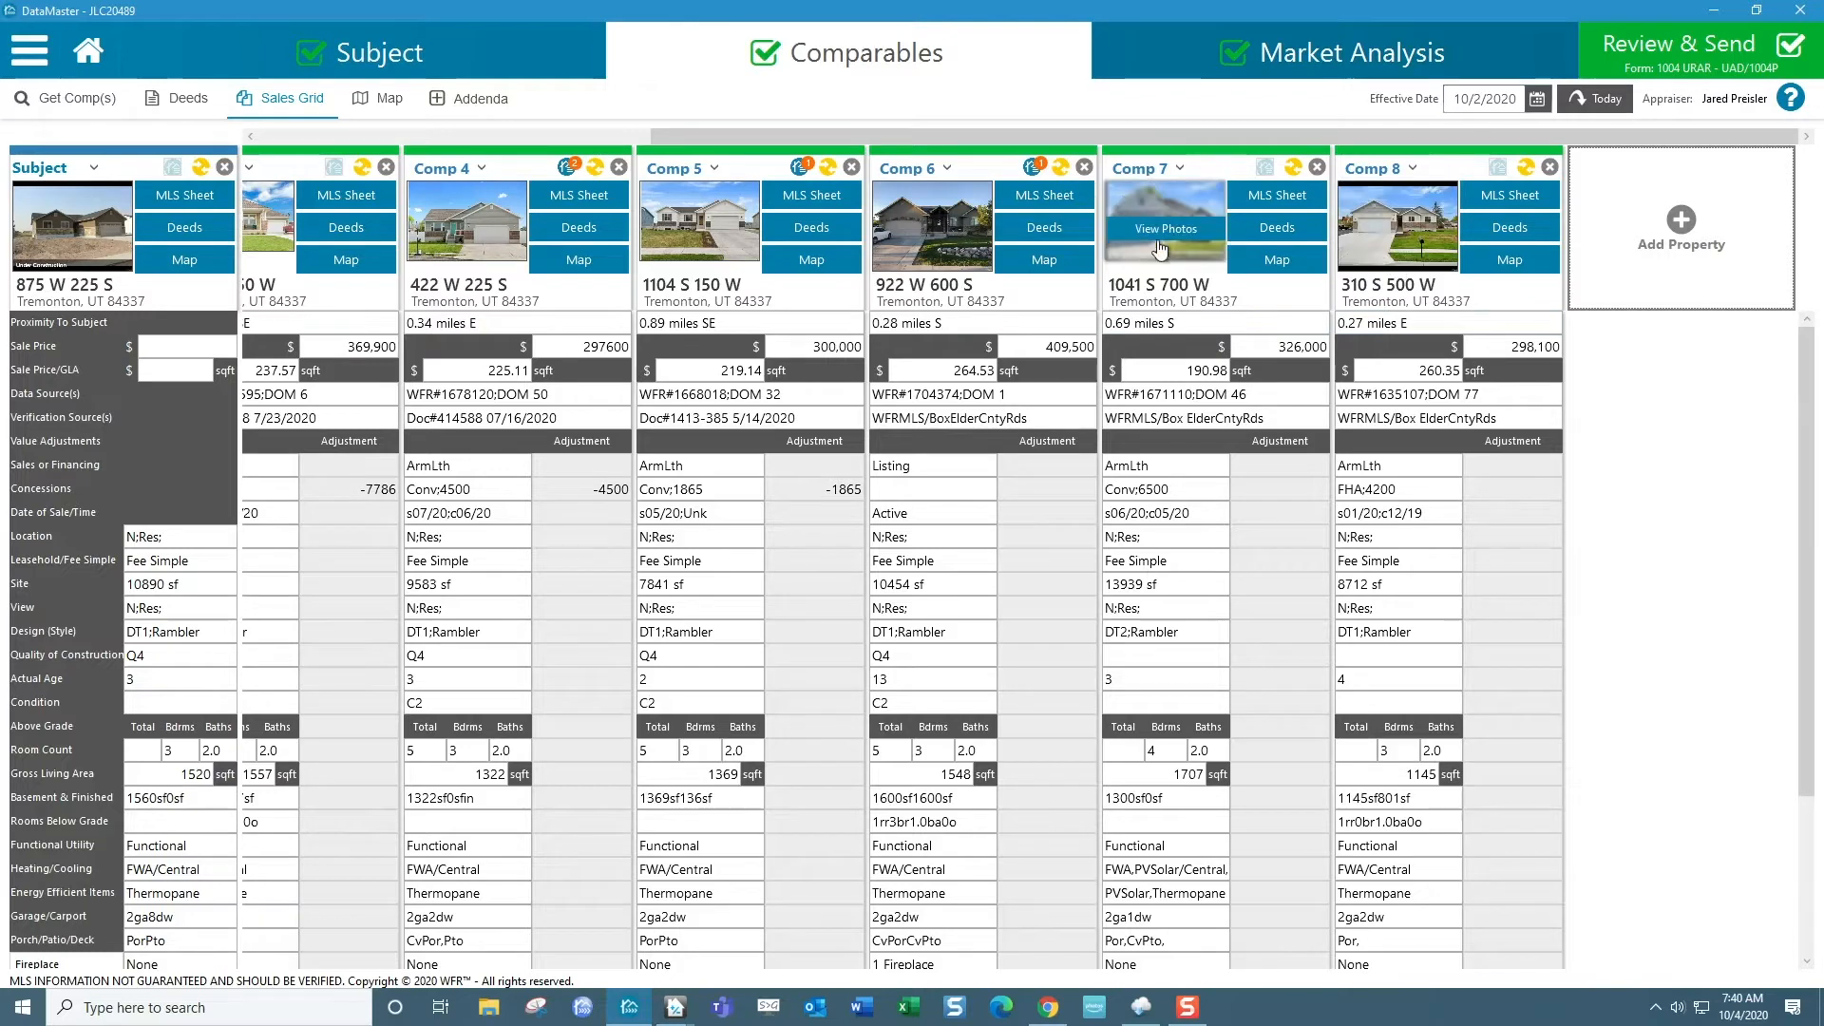
left_click(1296, 495)
type("-6500")
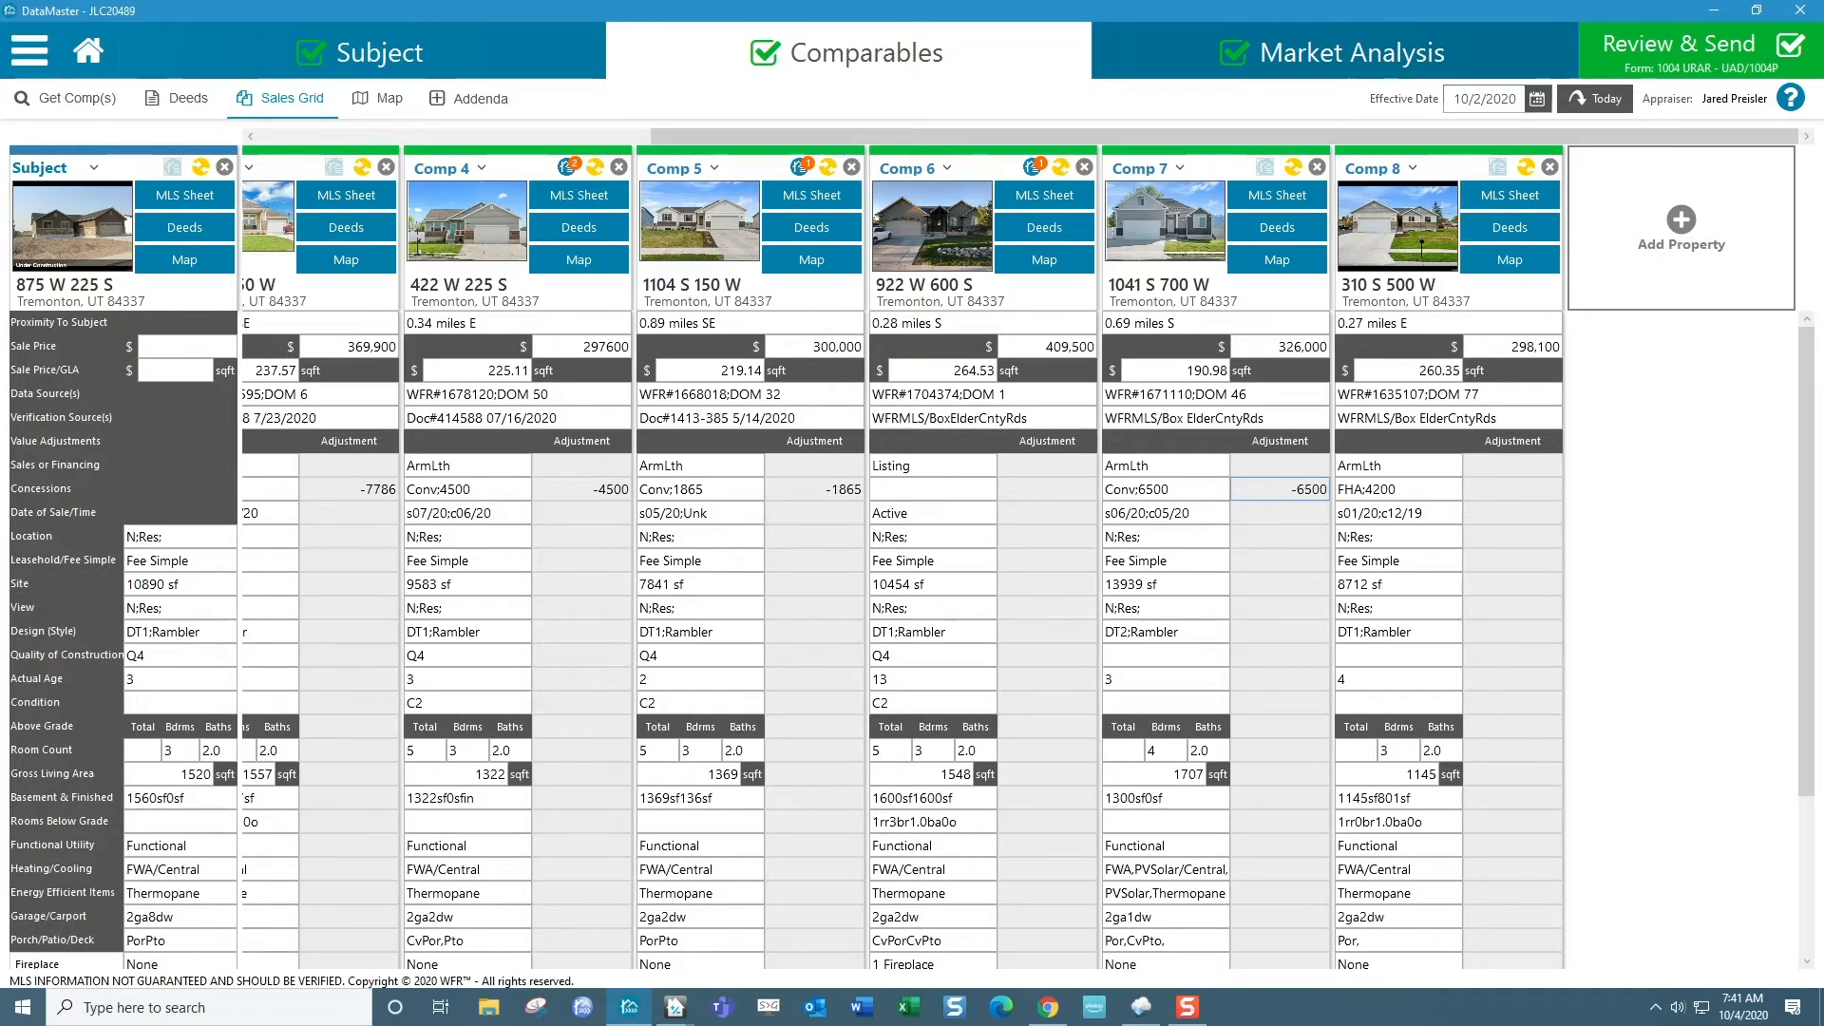
left_click(1497, 495)
type("-4200")
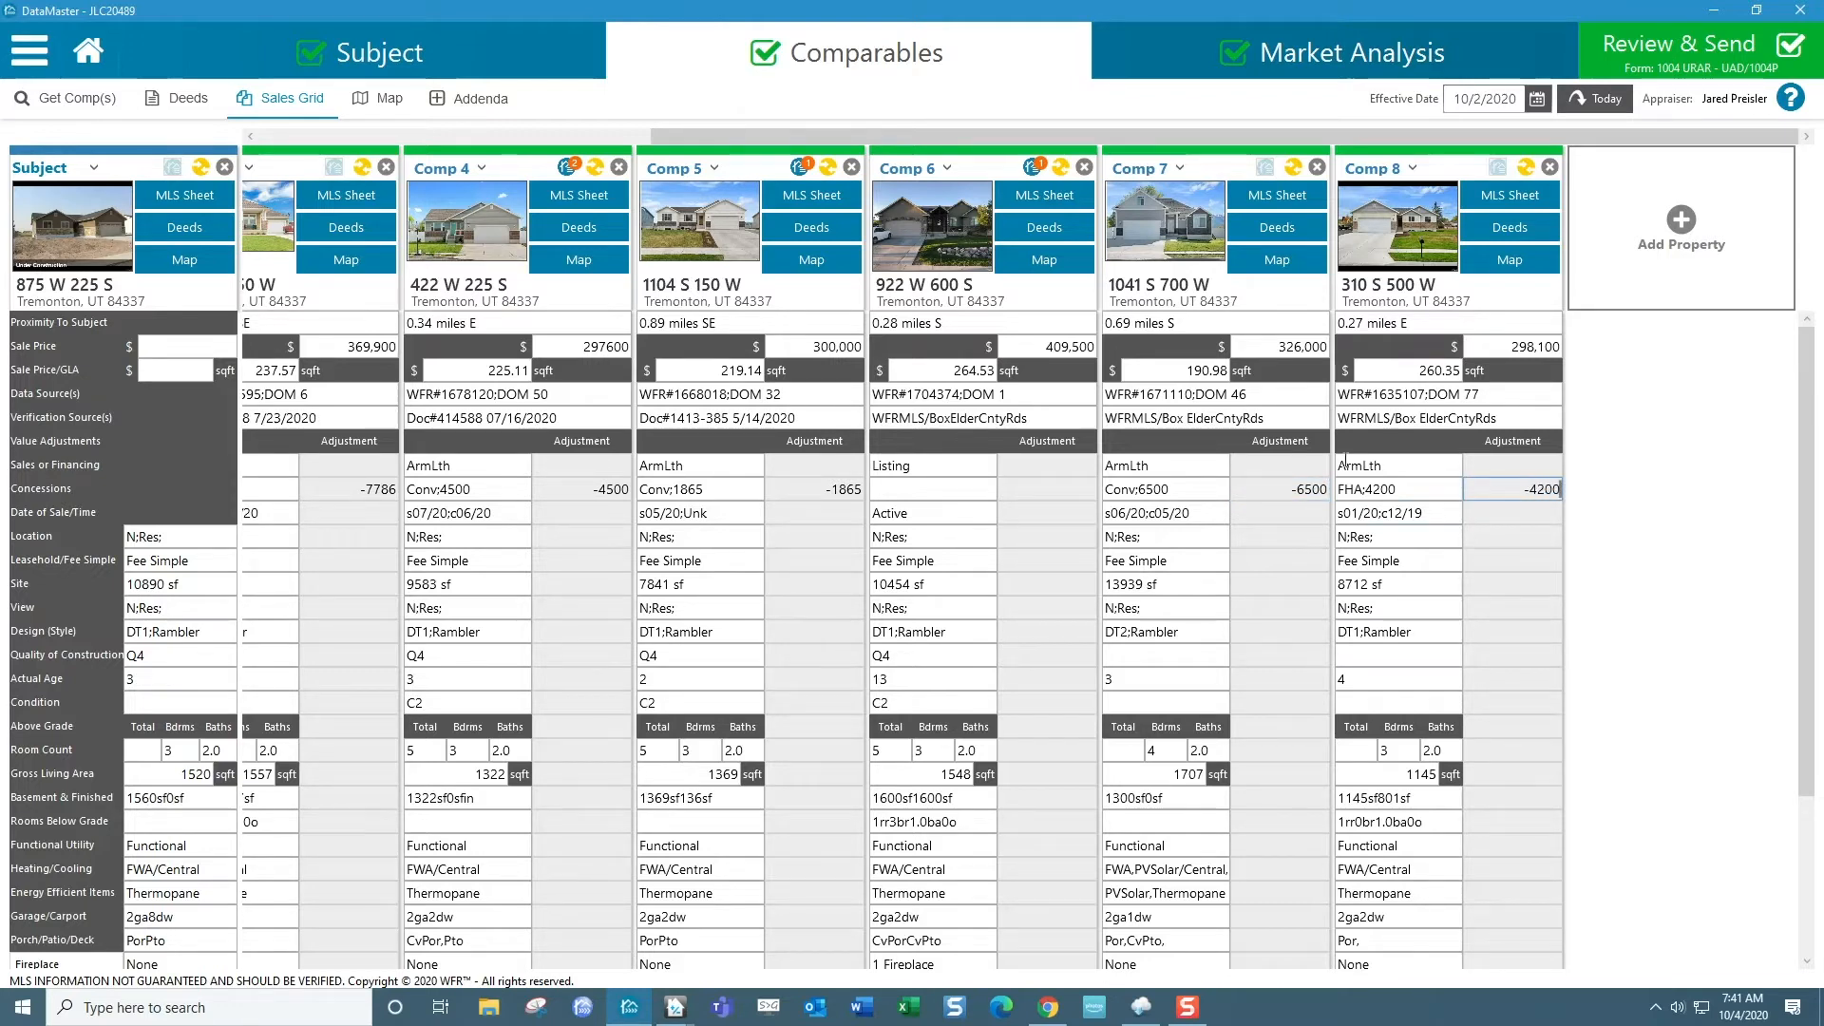
Step: Mark Black Knight deed 413072 as the current sale for Comp 7 and save the deed selection
left_click(1265, 228)
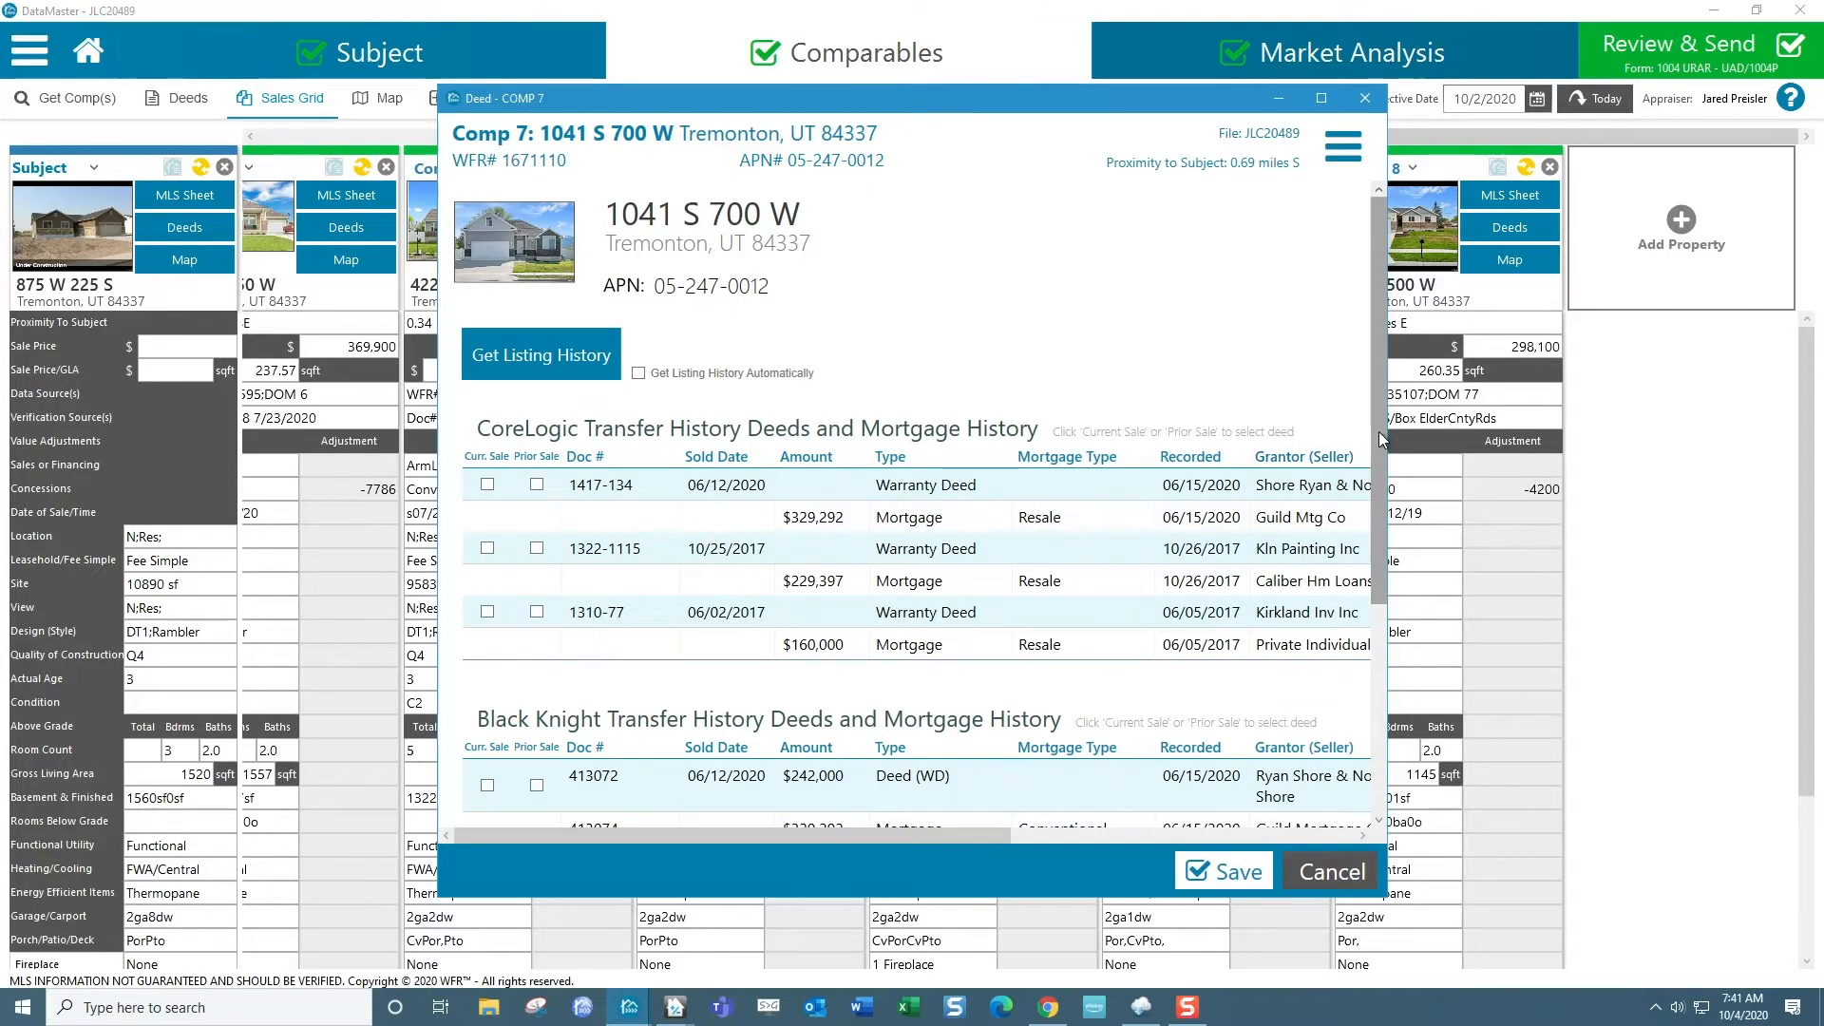
left_click_drag(1378, 437, 1386, 622)
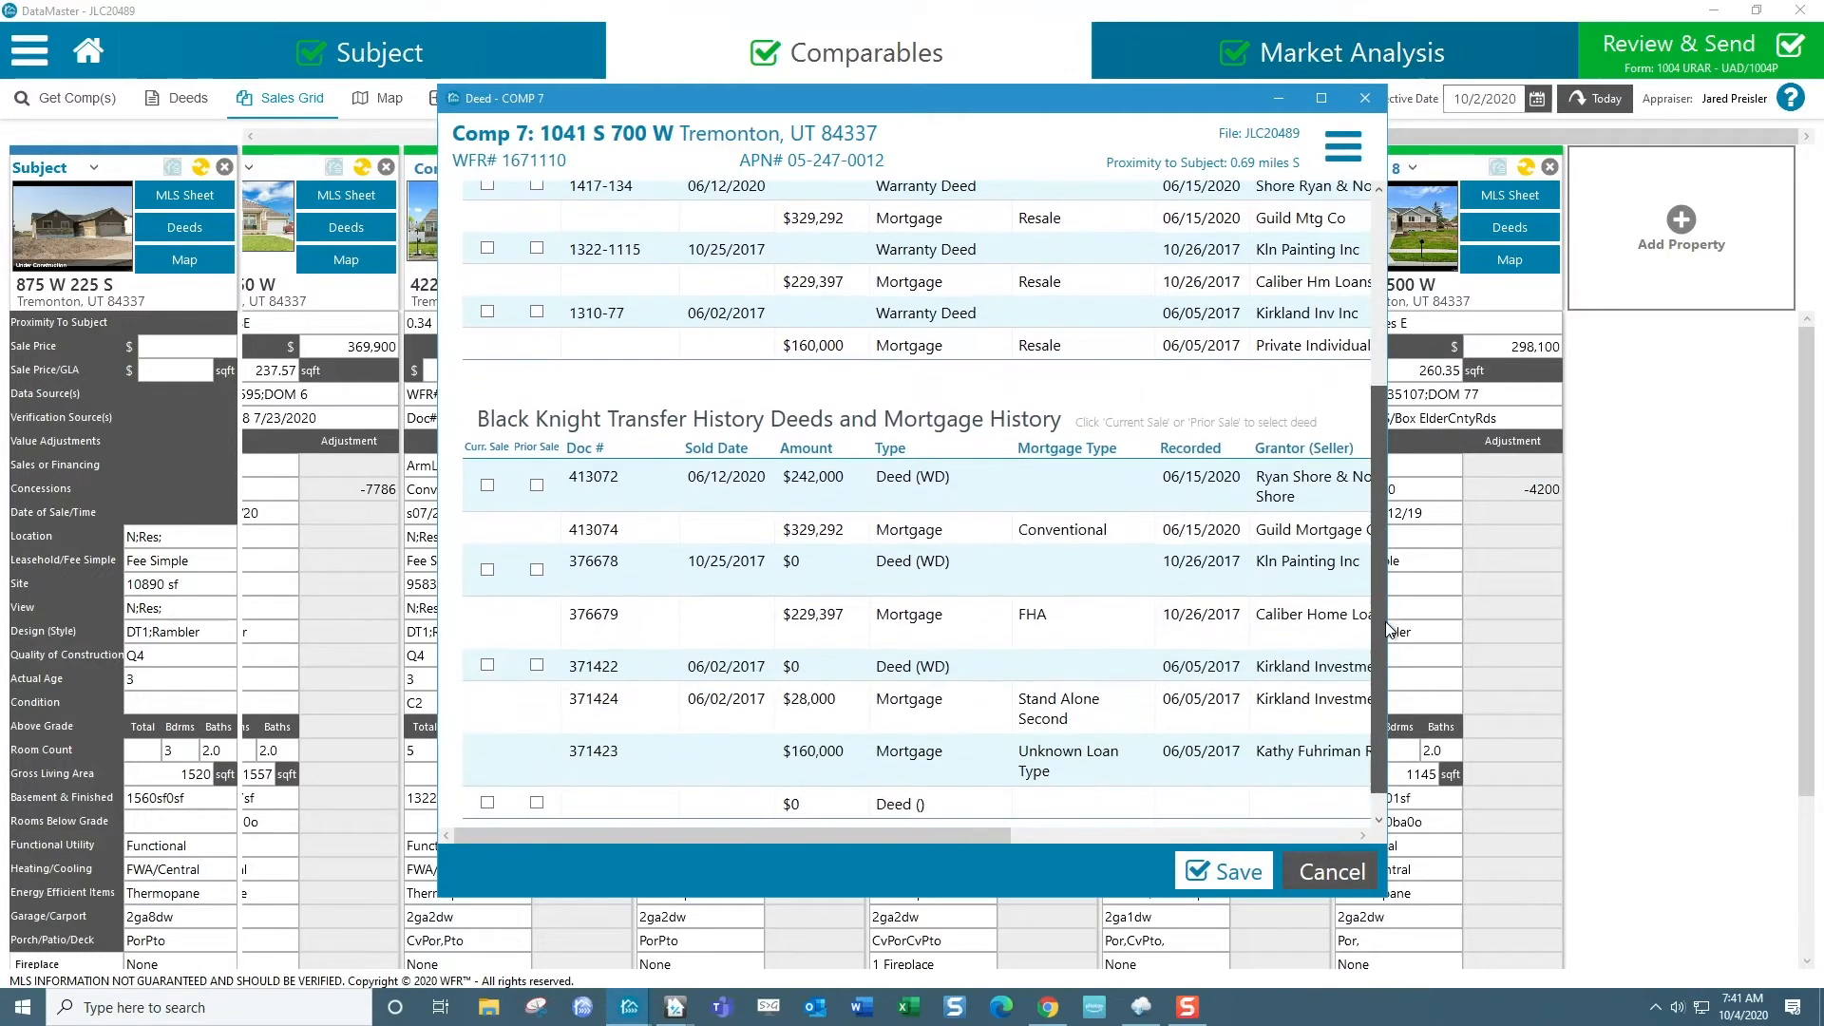
left_click(487, 487)
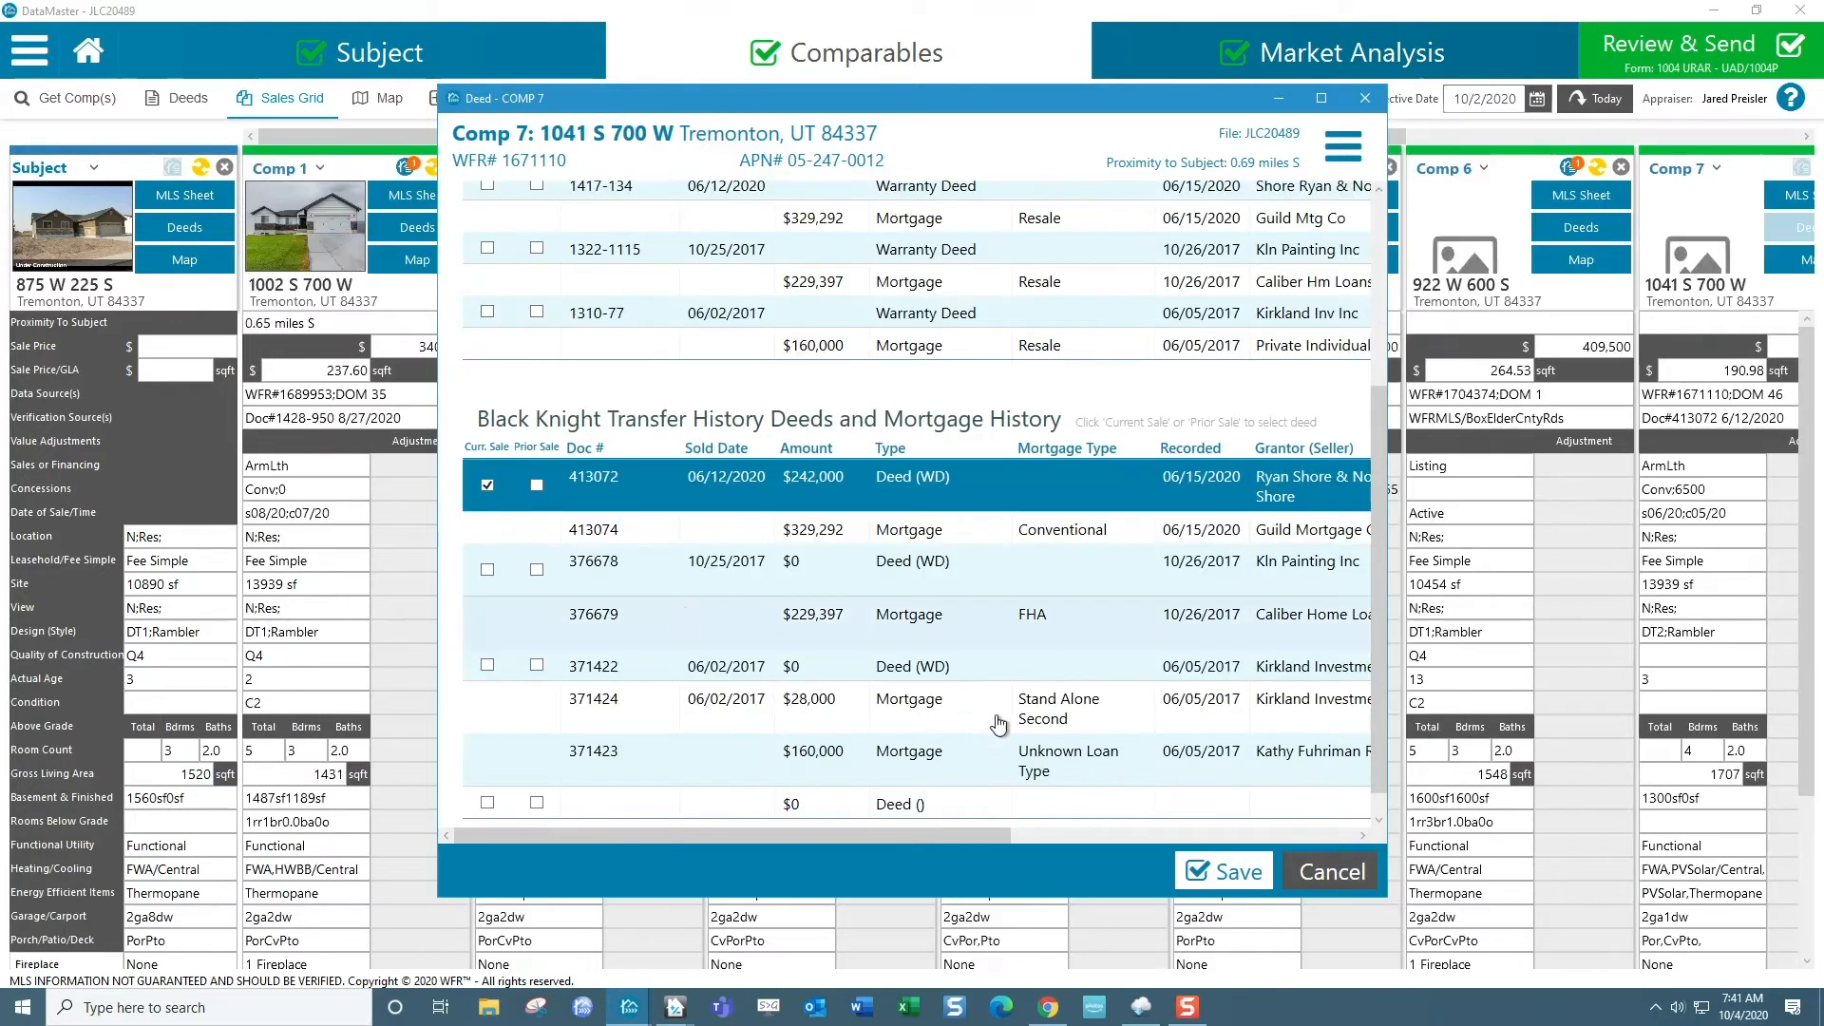
left_click(1199, 860)
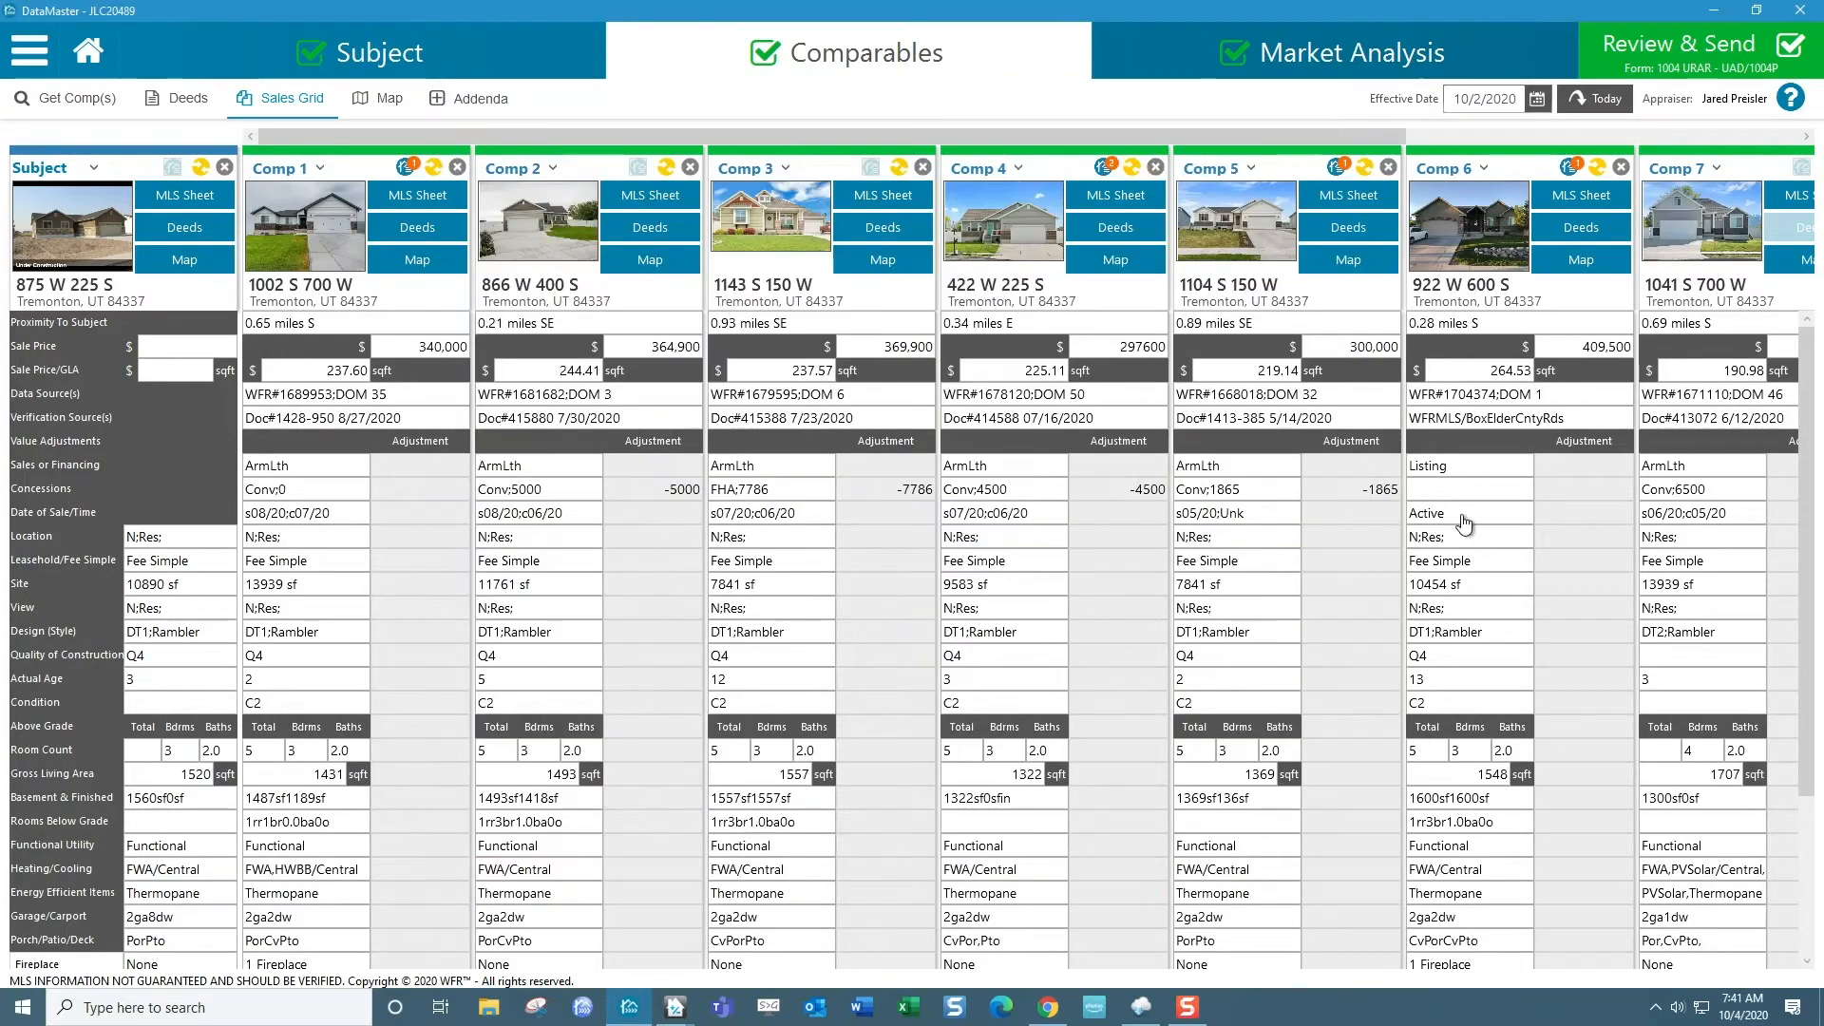
Step: Mark Black Knight deed 406619 as the current sale for Comp 8 and save the deed selection
left_click_drag(1263, 142, 1634, 146)
left_click(1532, 227)
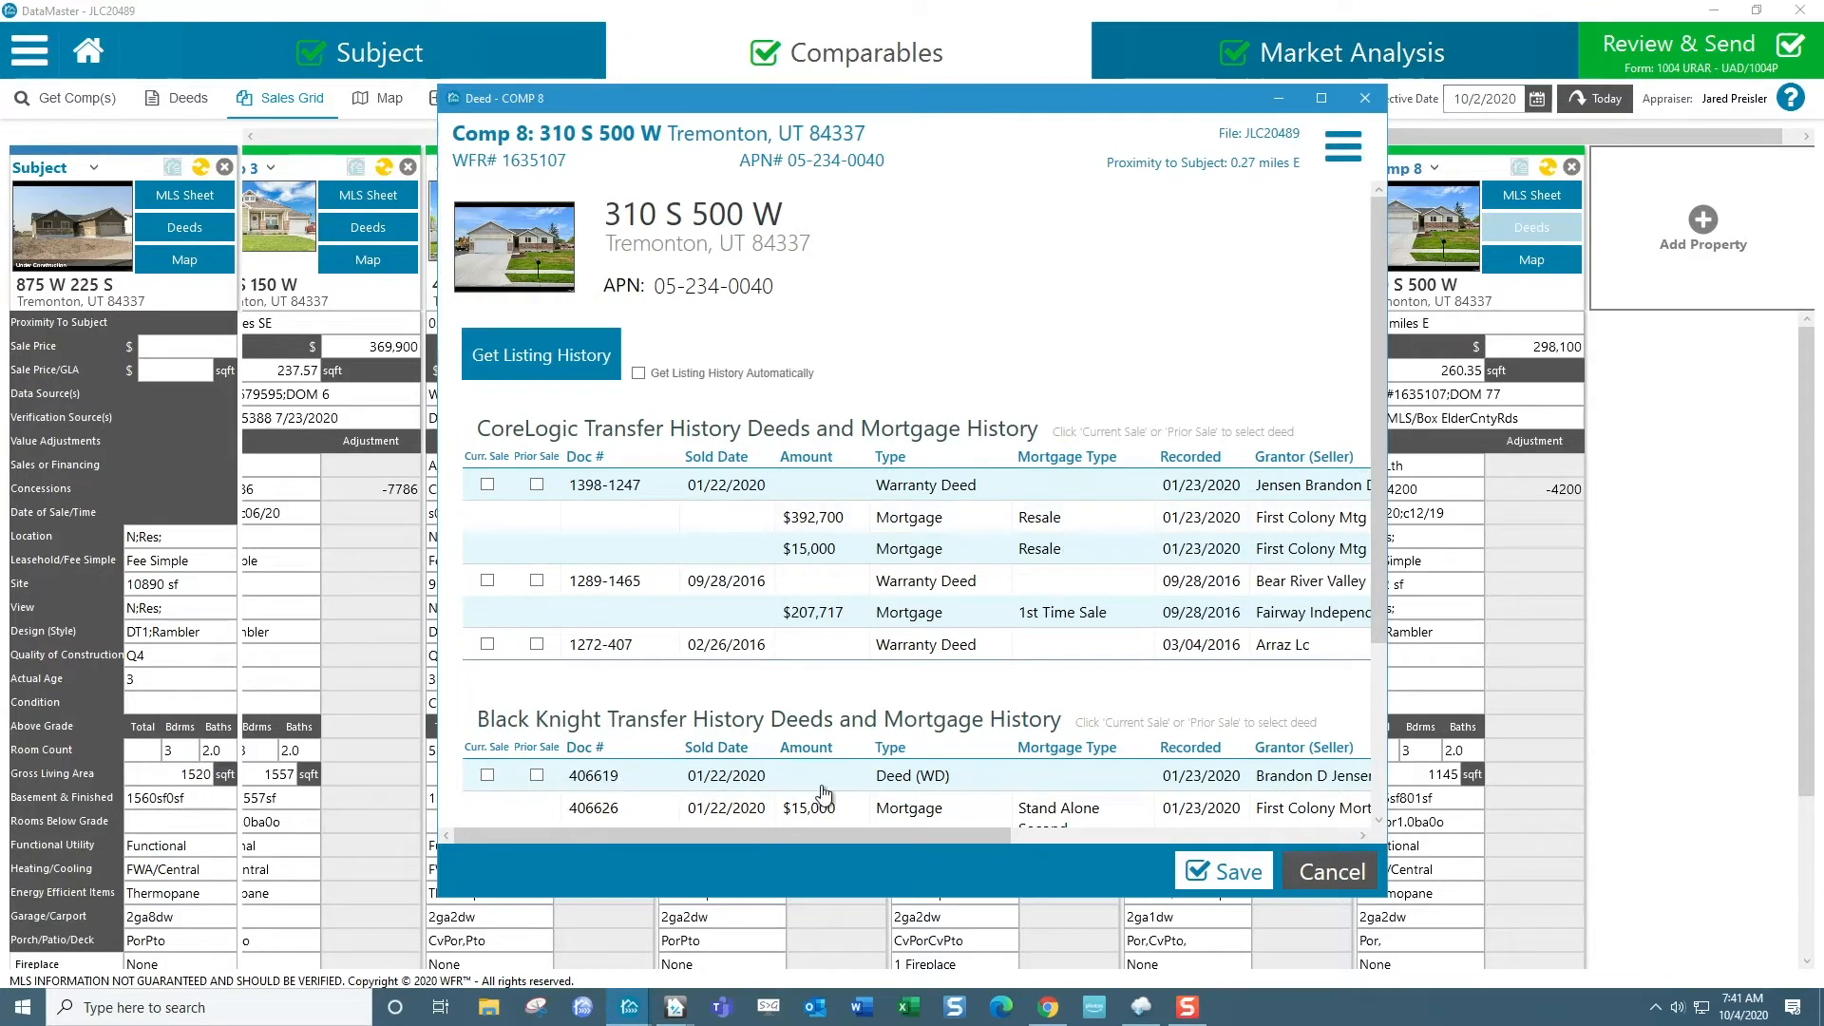
left_click(487, 777)
left_click_drag(1375, 517, 1364, 705)
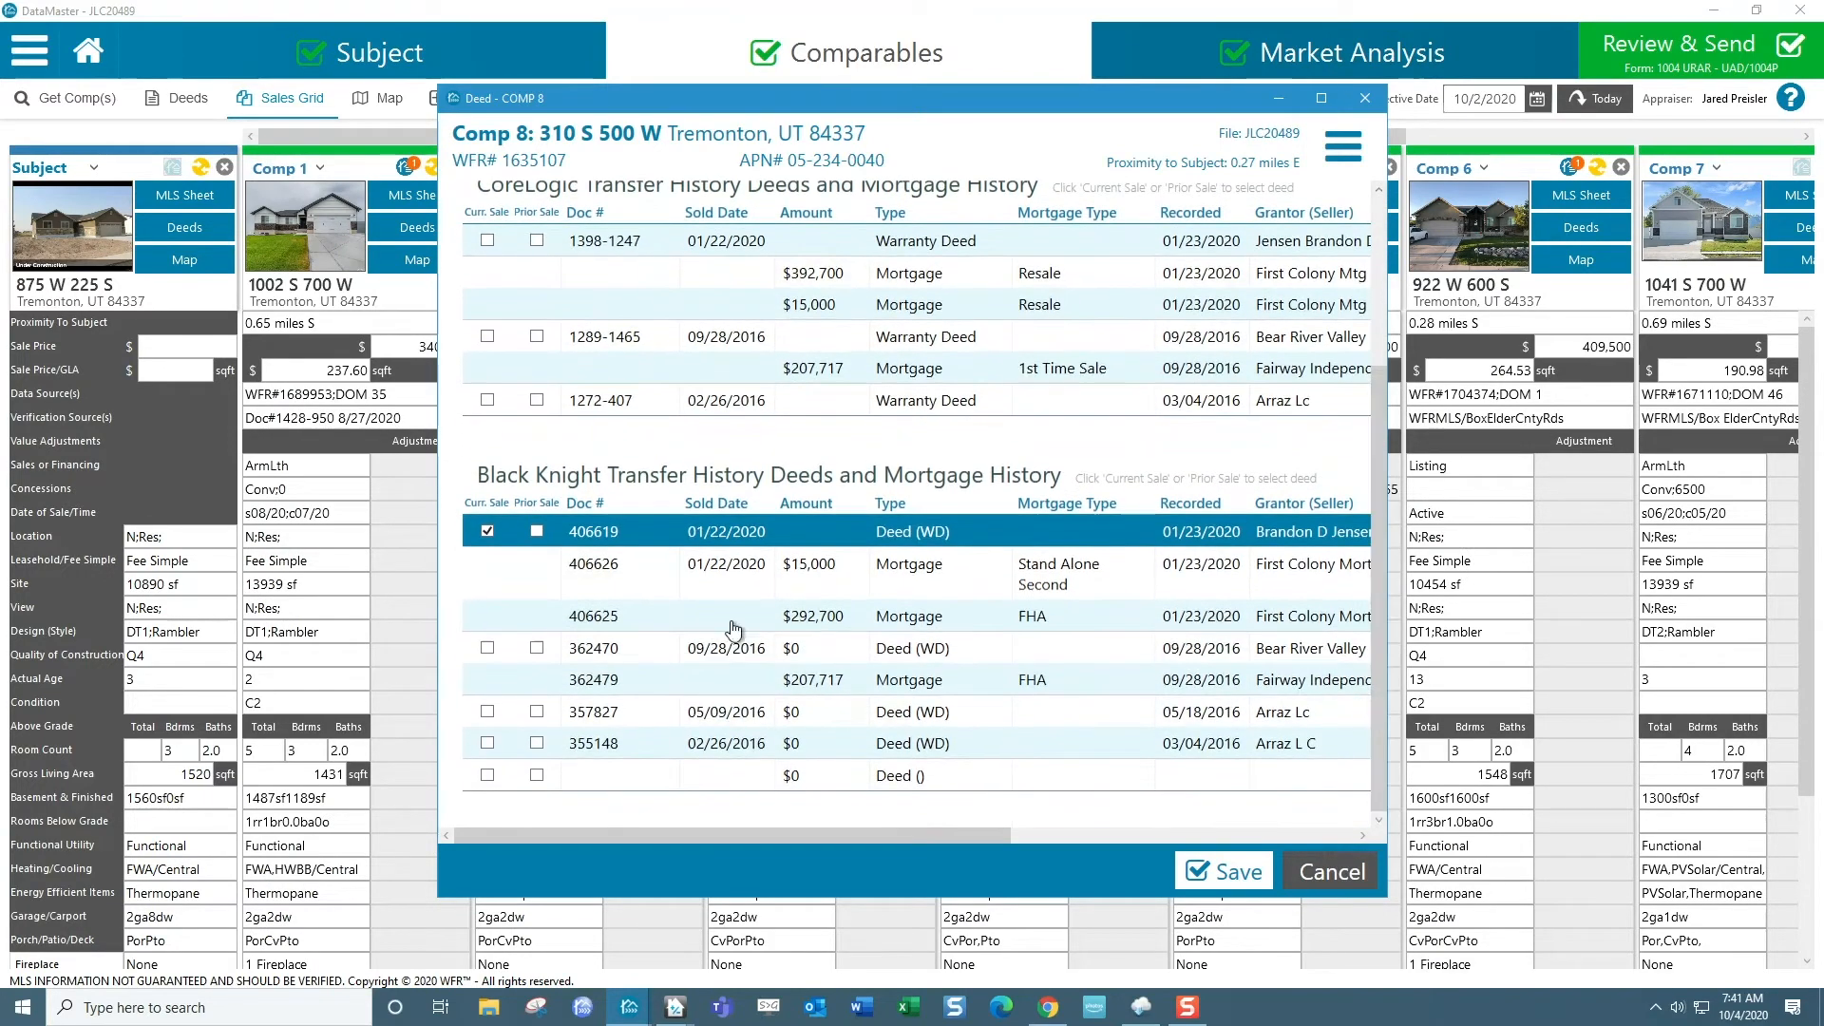
left_click(1227, 876)
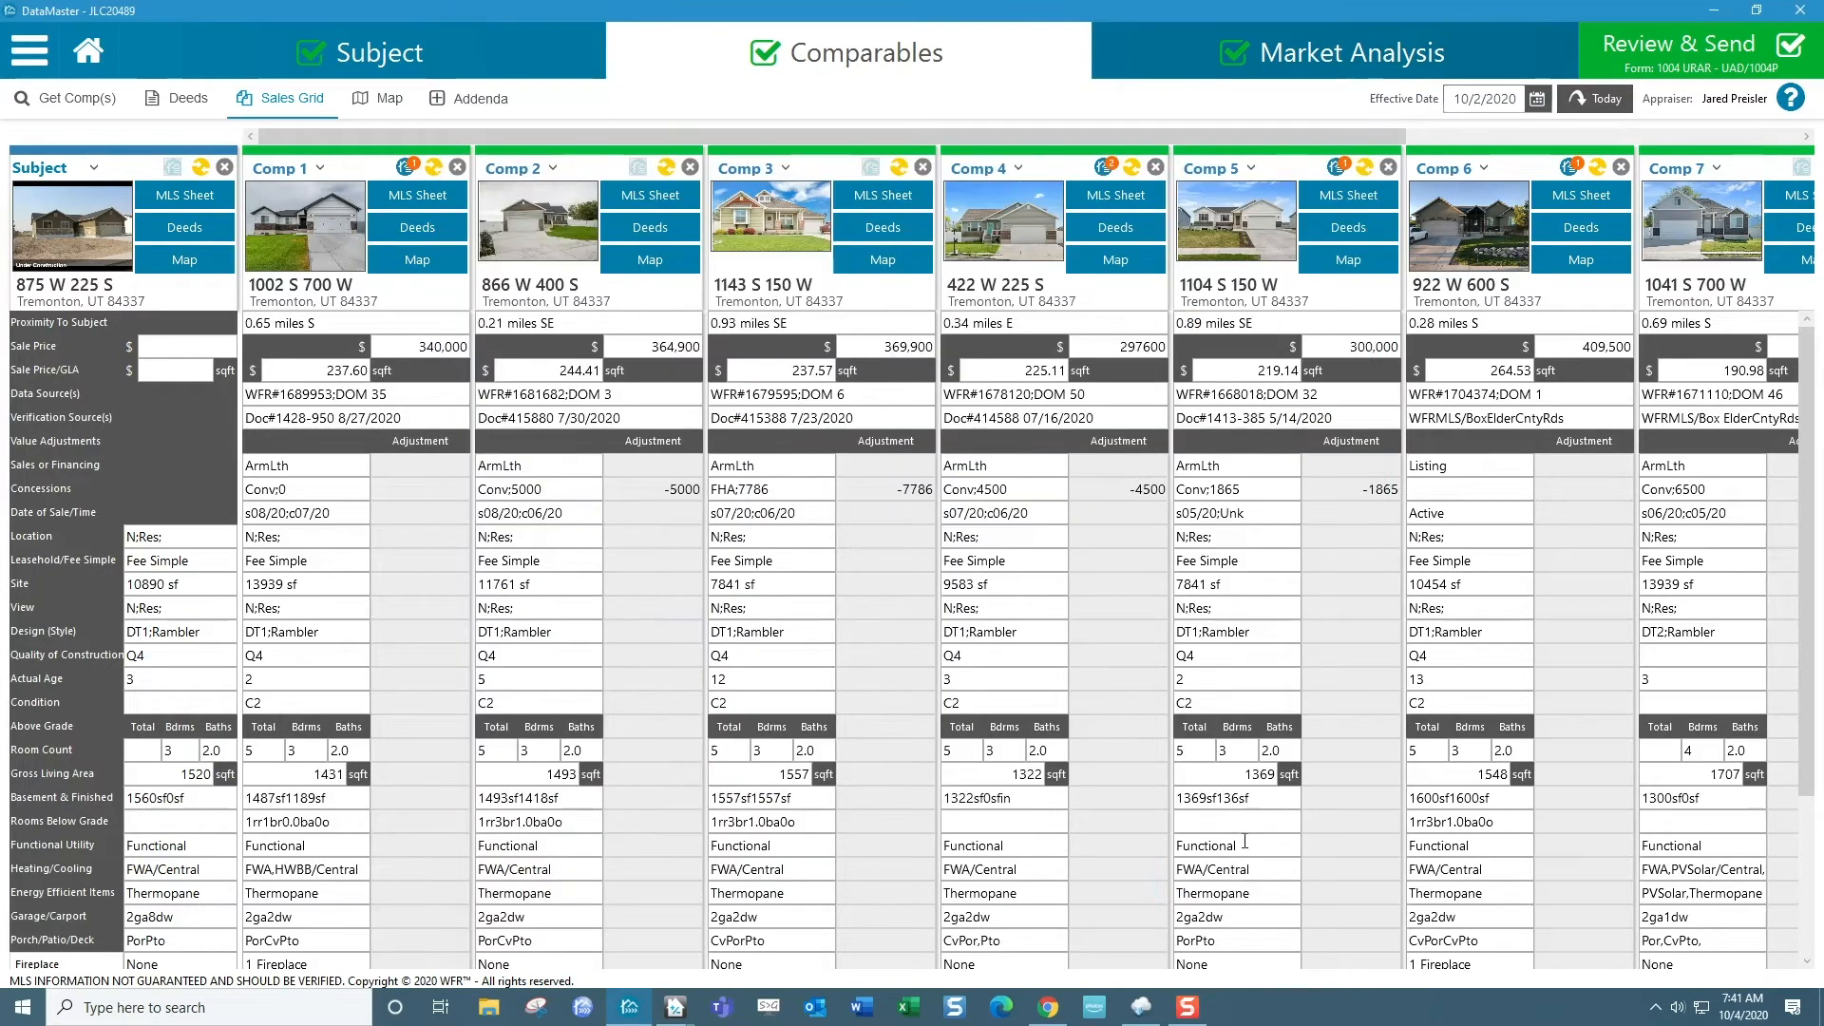
Step: Set the quality of construction to Q4 and the condition to C2 for both Comp 7 and Comp 8
scroll(1706, 549, "down", 1)
scroll(1651, 550, "up", 1)
left_click_drag(1342, 138, 1776, 360)
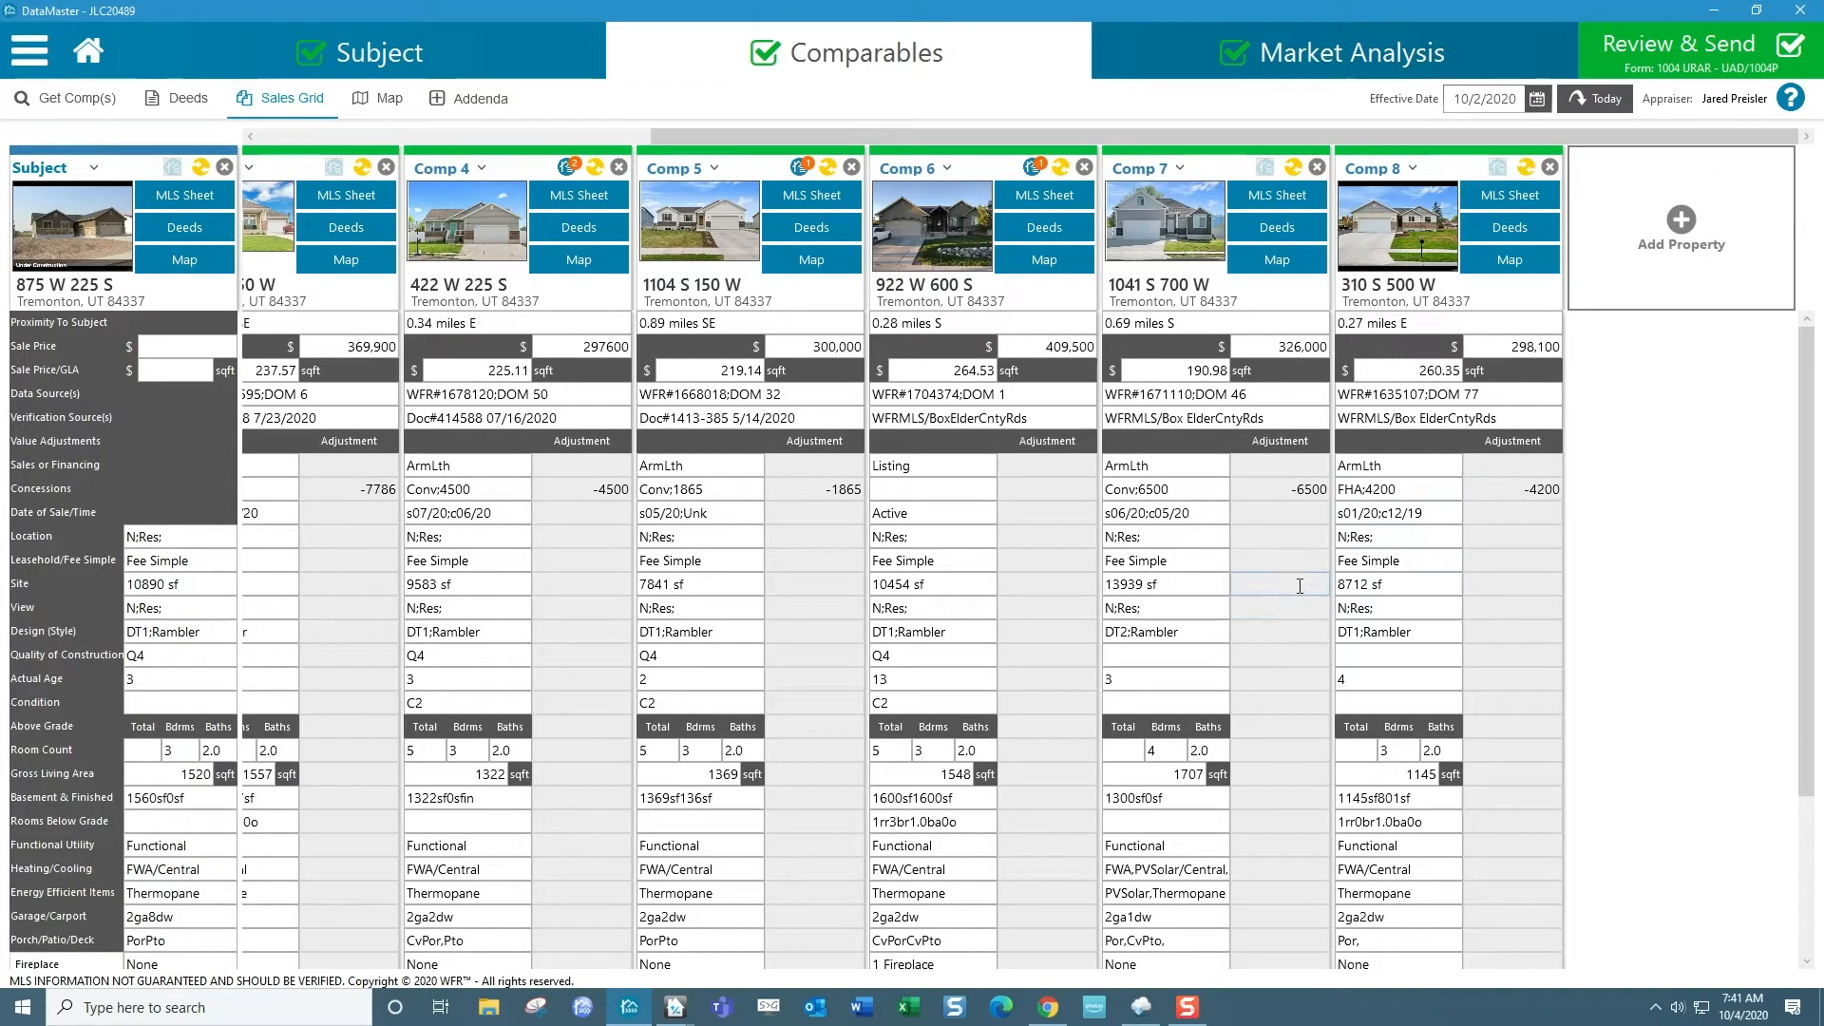
mouse_move(1199, 228)
scroll(1257, 637, "down", 1)
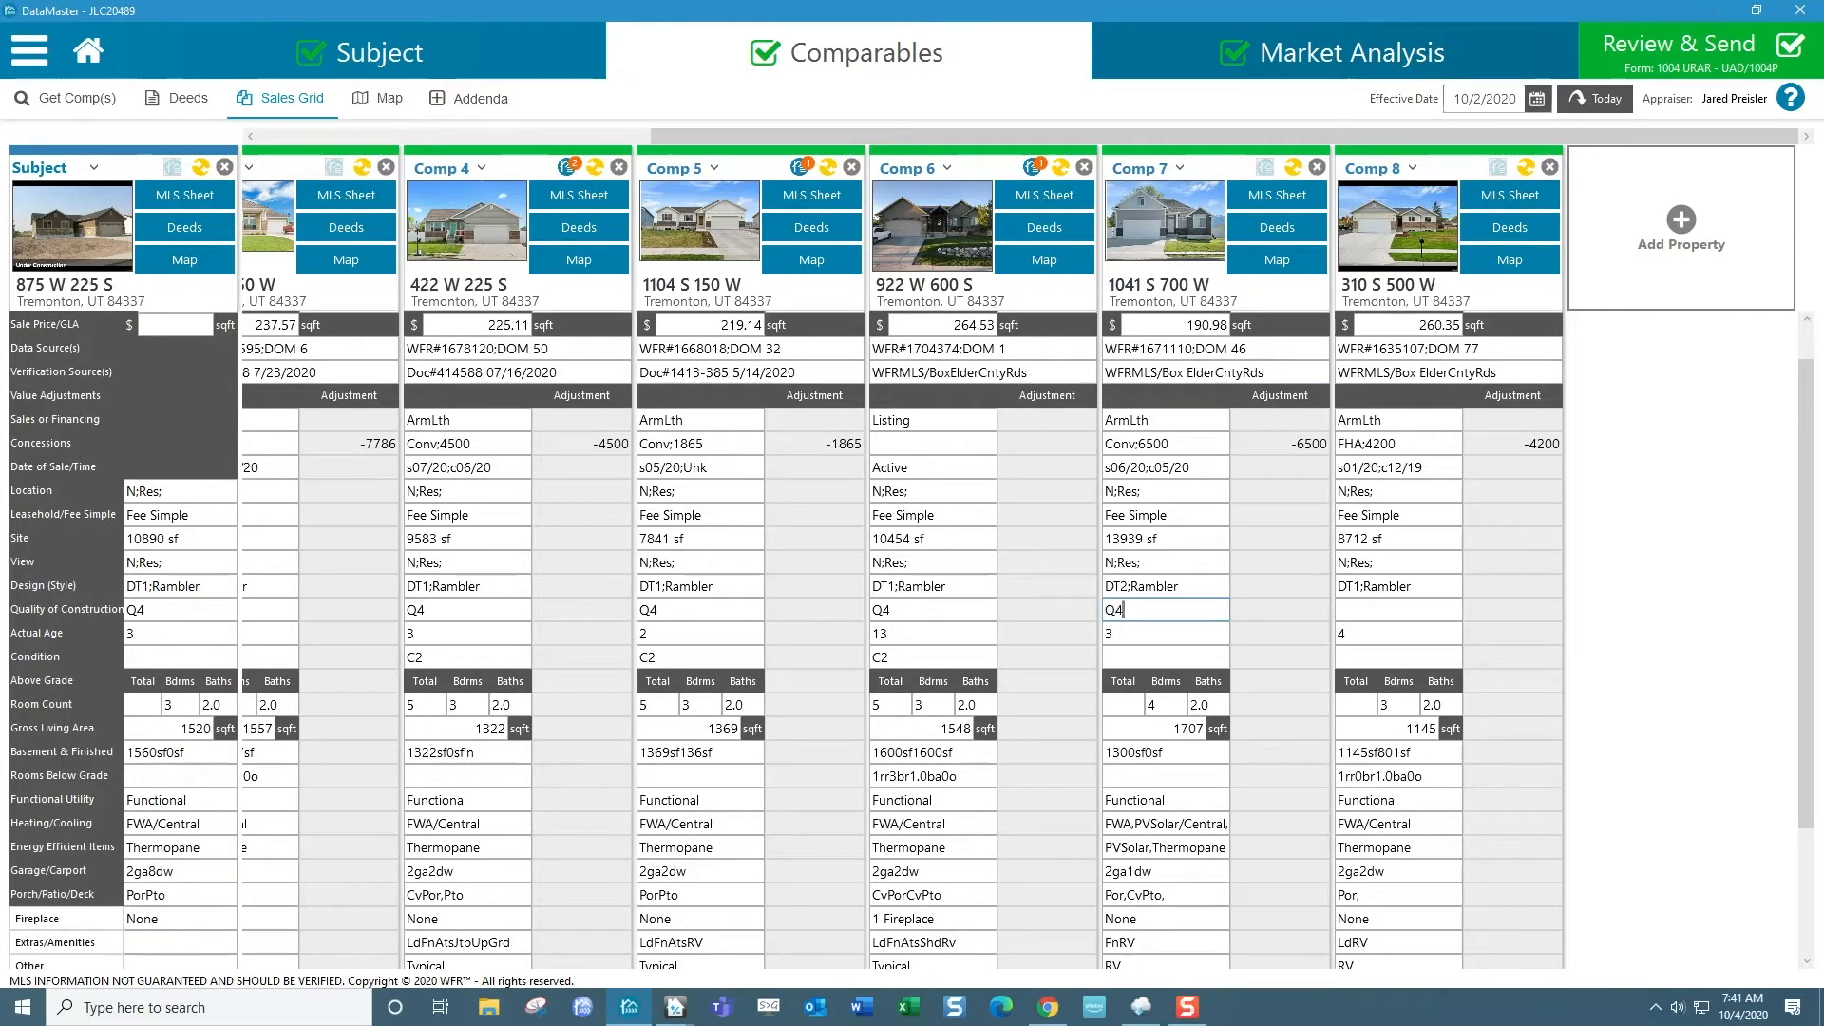
left_click(1346, 611)
type("Q")
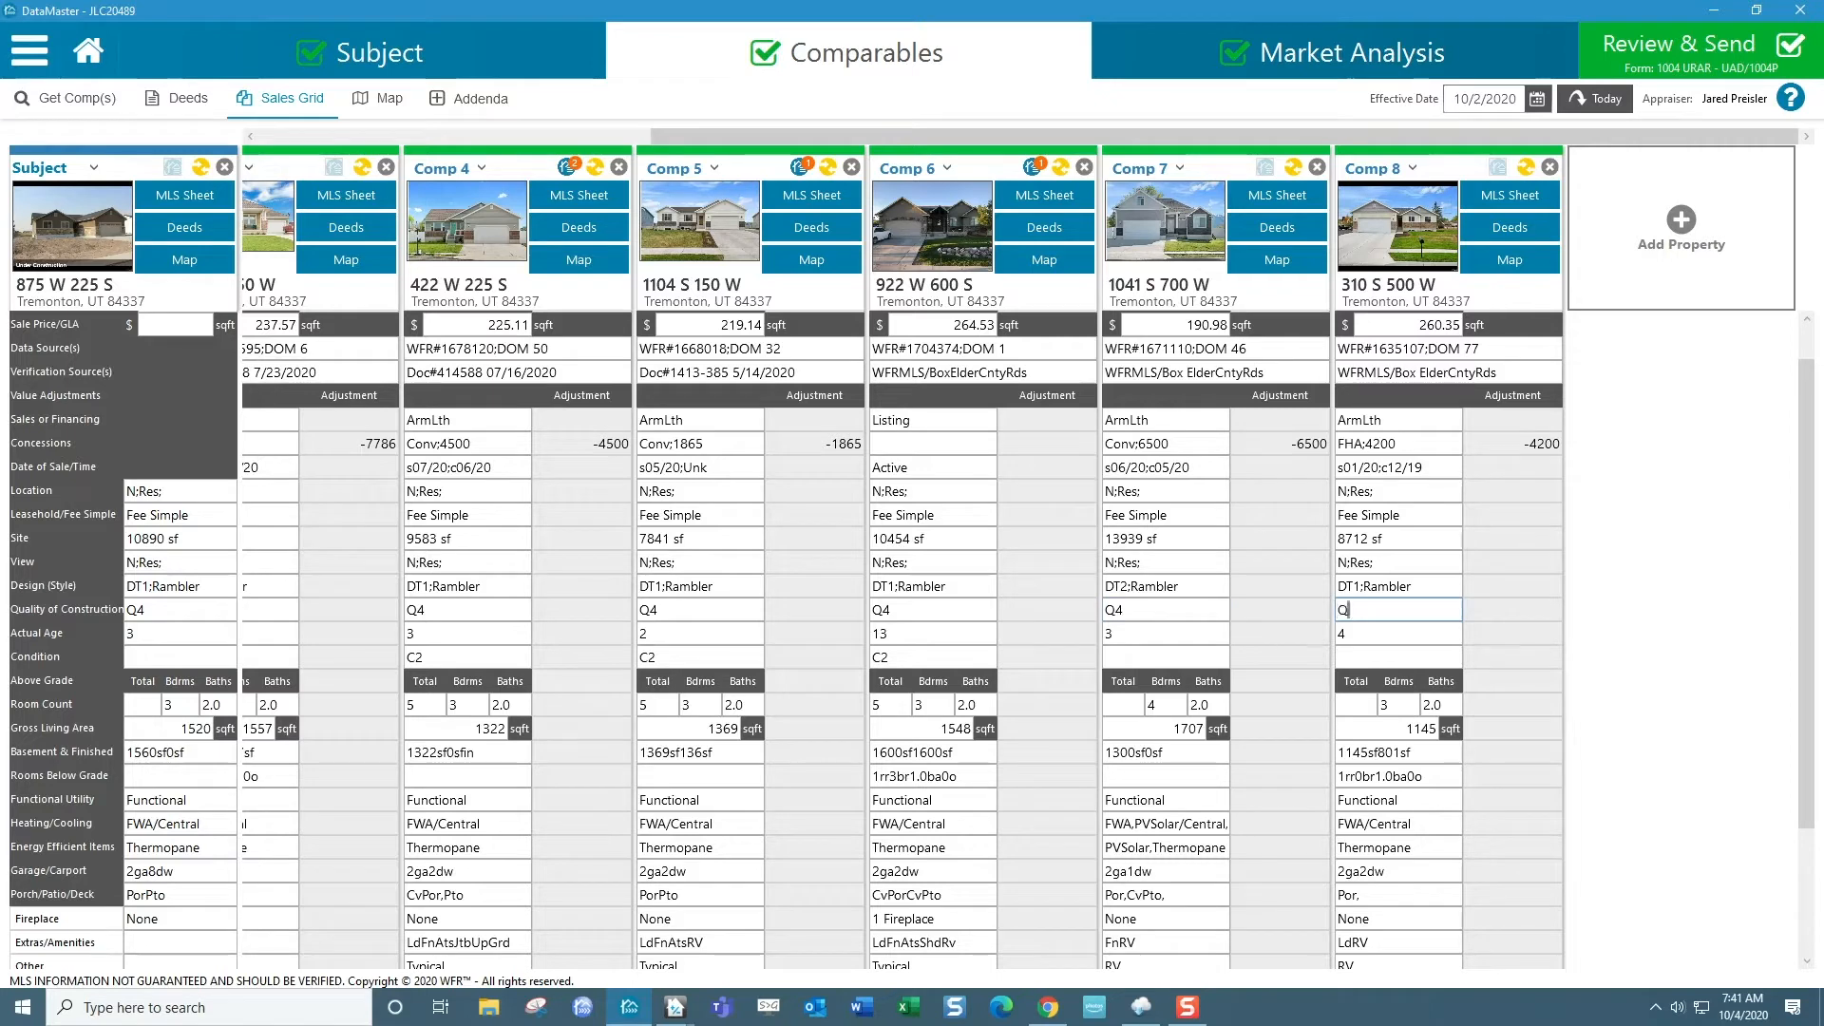
type("4")
left_click(1202, 657)
left_click(1408, 658)
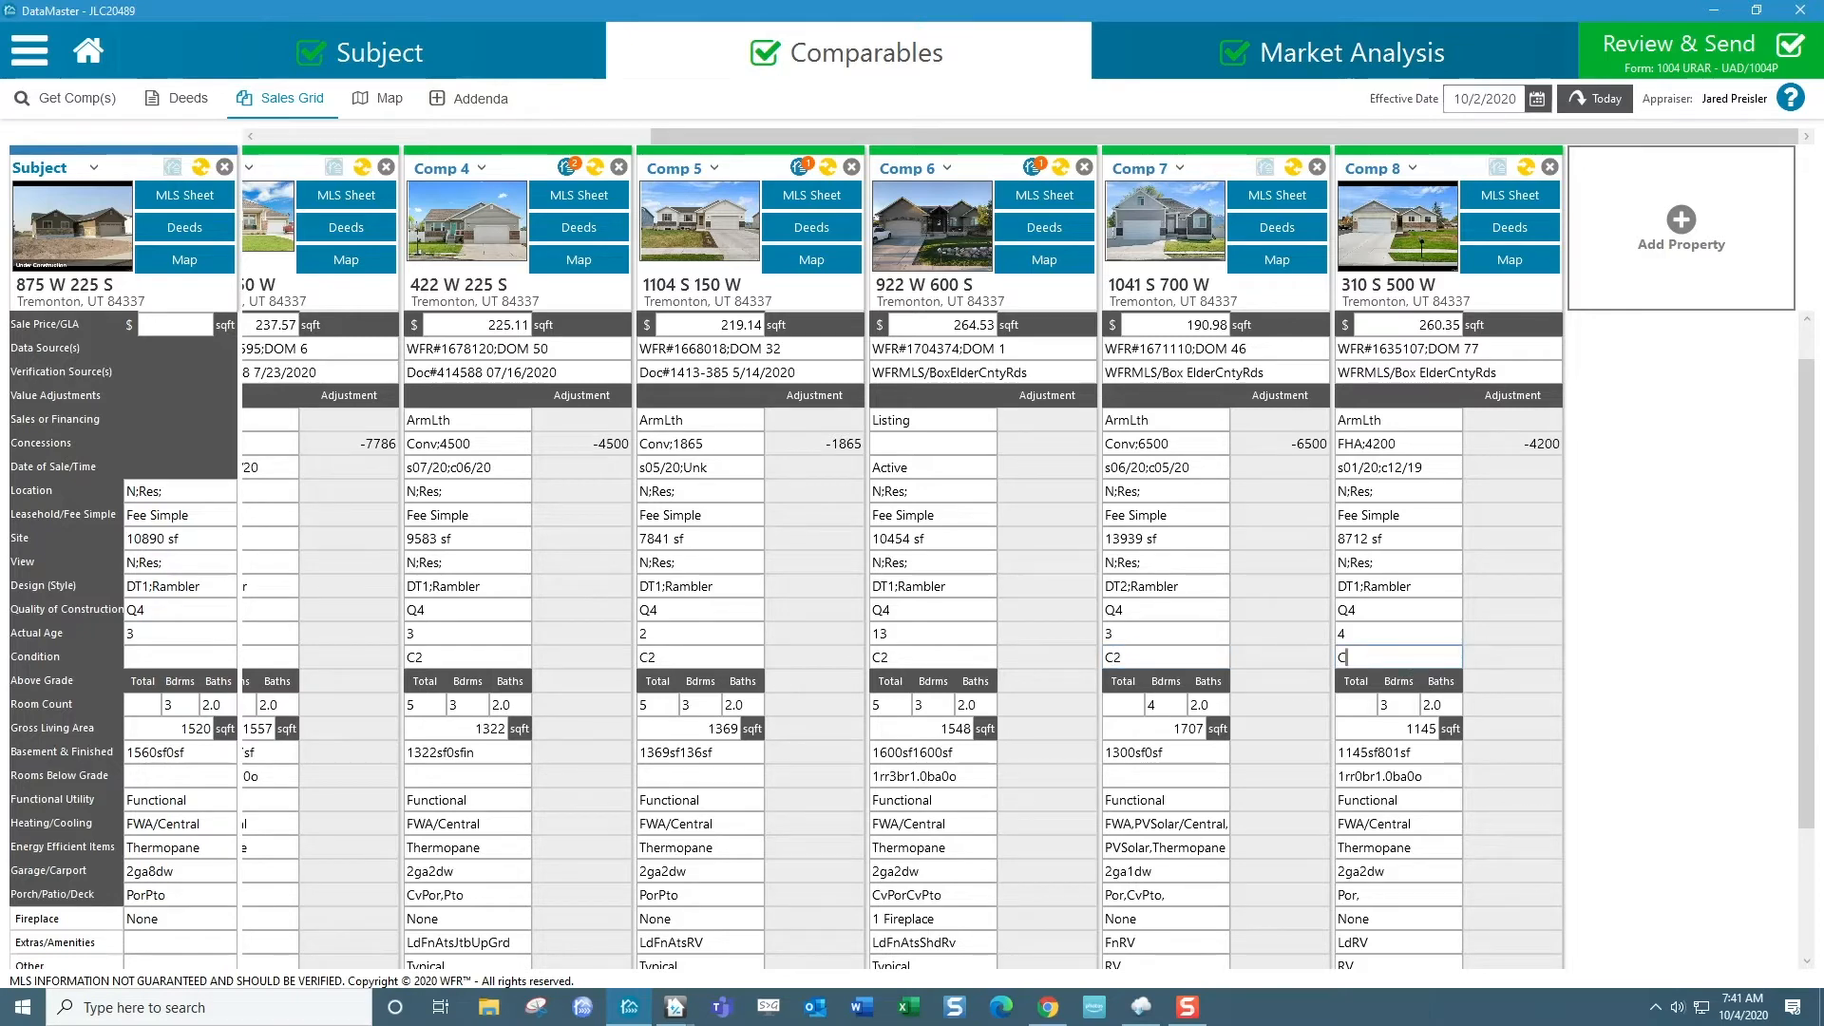
Step: Set the total above-grade room count to 6 for Comp 7 and 5 for Comp 8
left_click(1130, 704)
scroll(1137, 665, "down", 1)
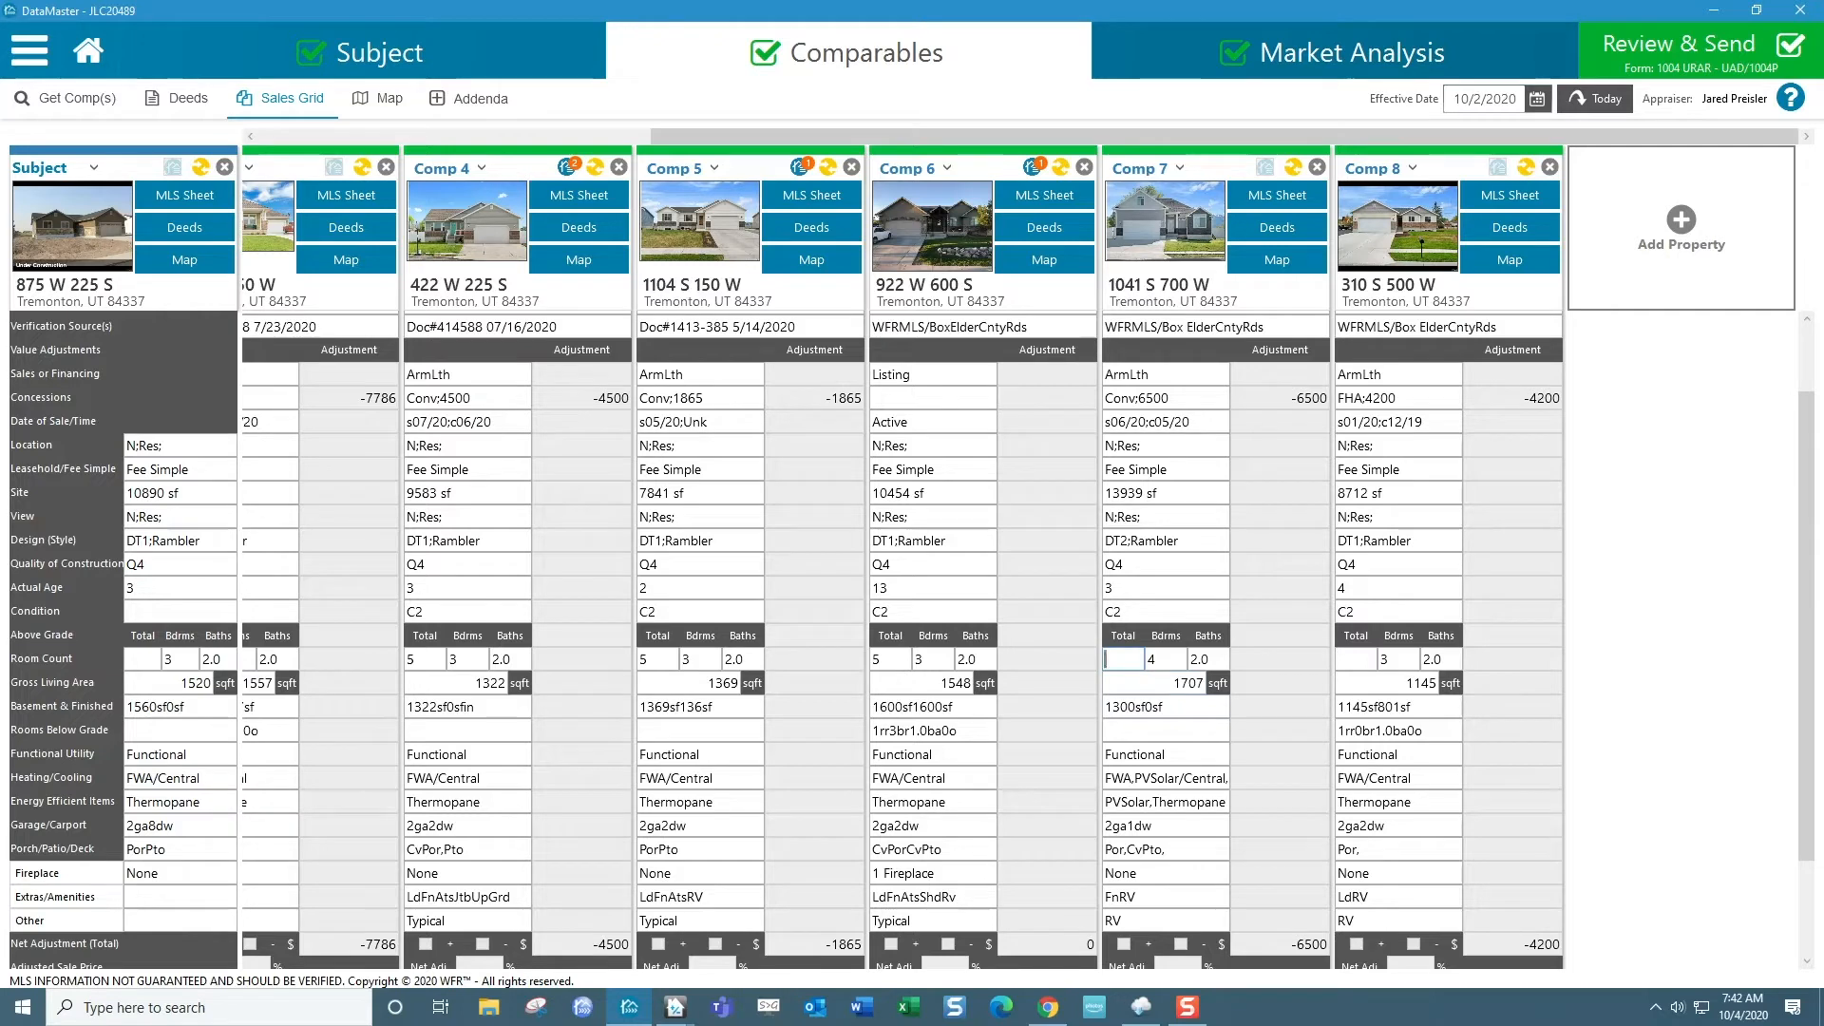
type("6")
left_click(1353, 659)
type("5")
Step: Remove the PVSolar text from Comp 7's Heating/Cooling entry, leaving only FWA/Central
left_click(1207, 734)
scroll(1365, 732, "down", 2)
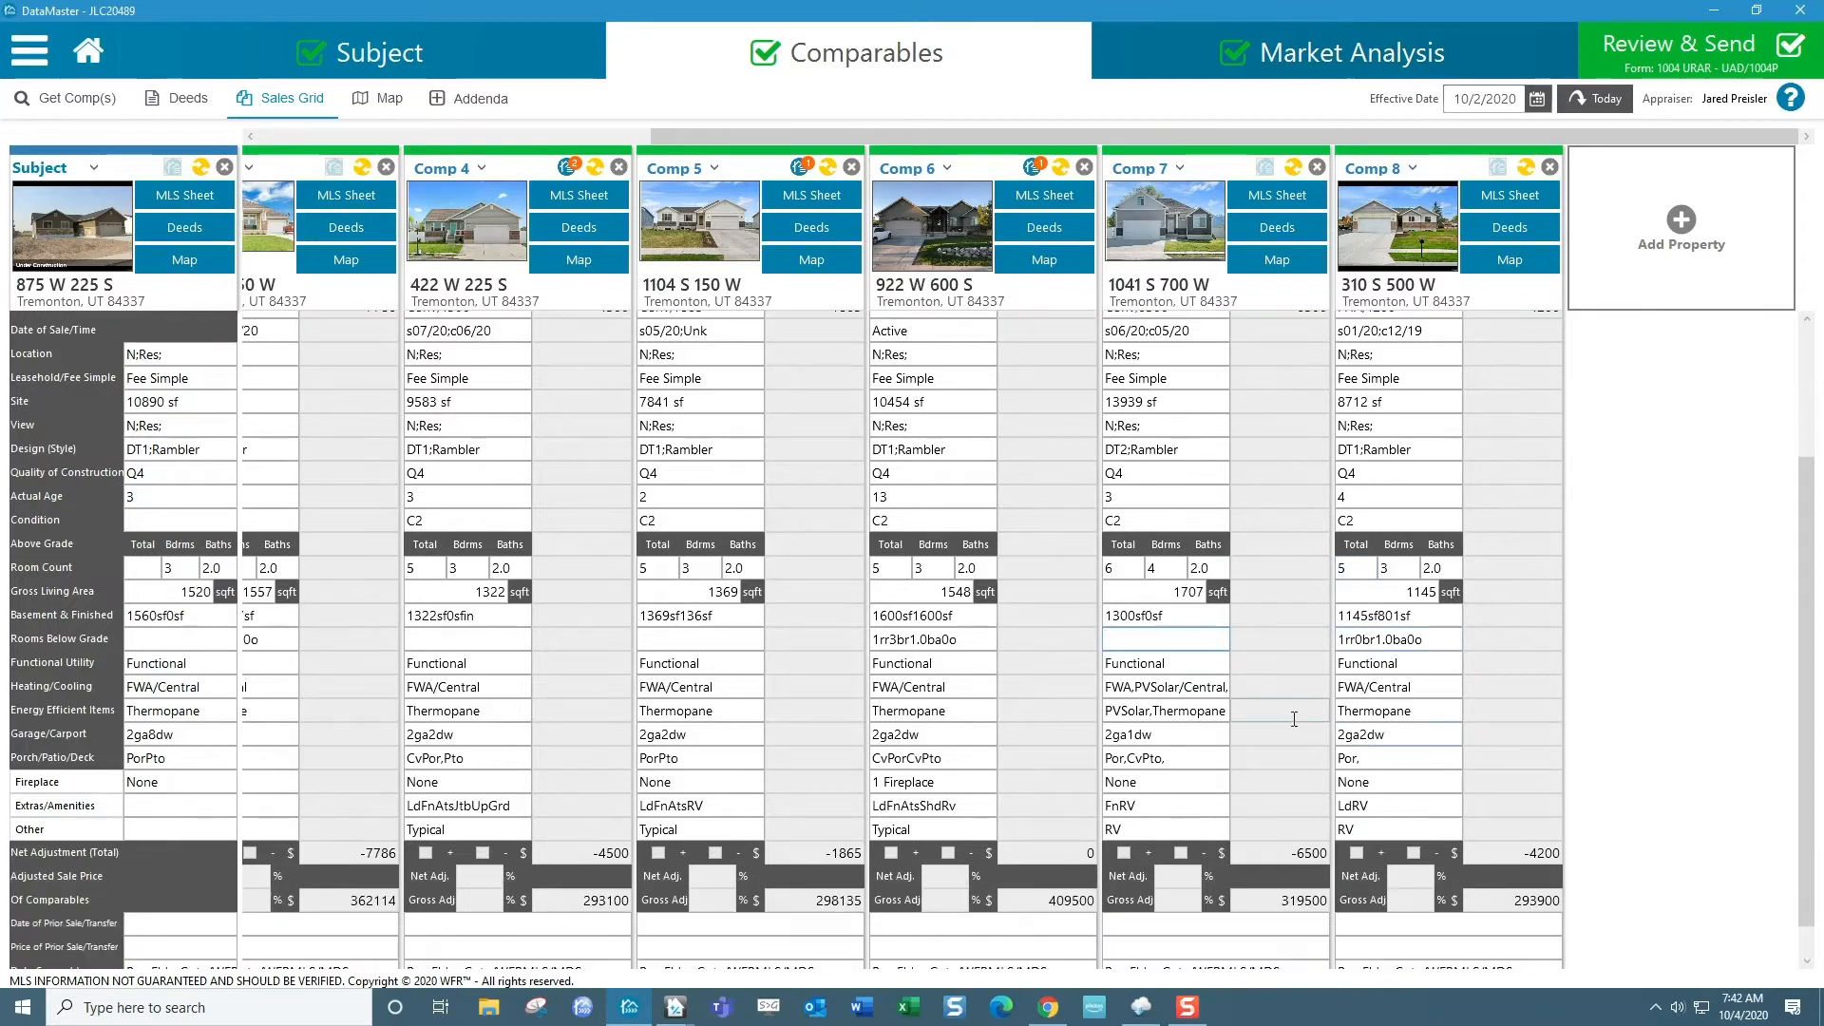
scroll(1273, 715, "down", 1)
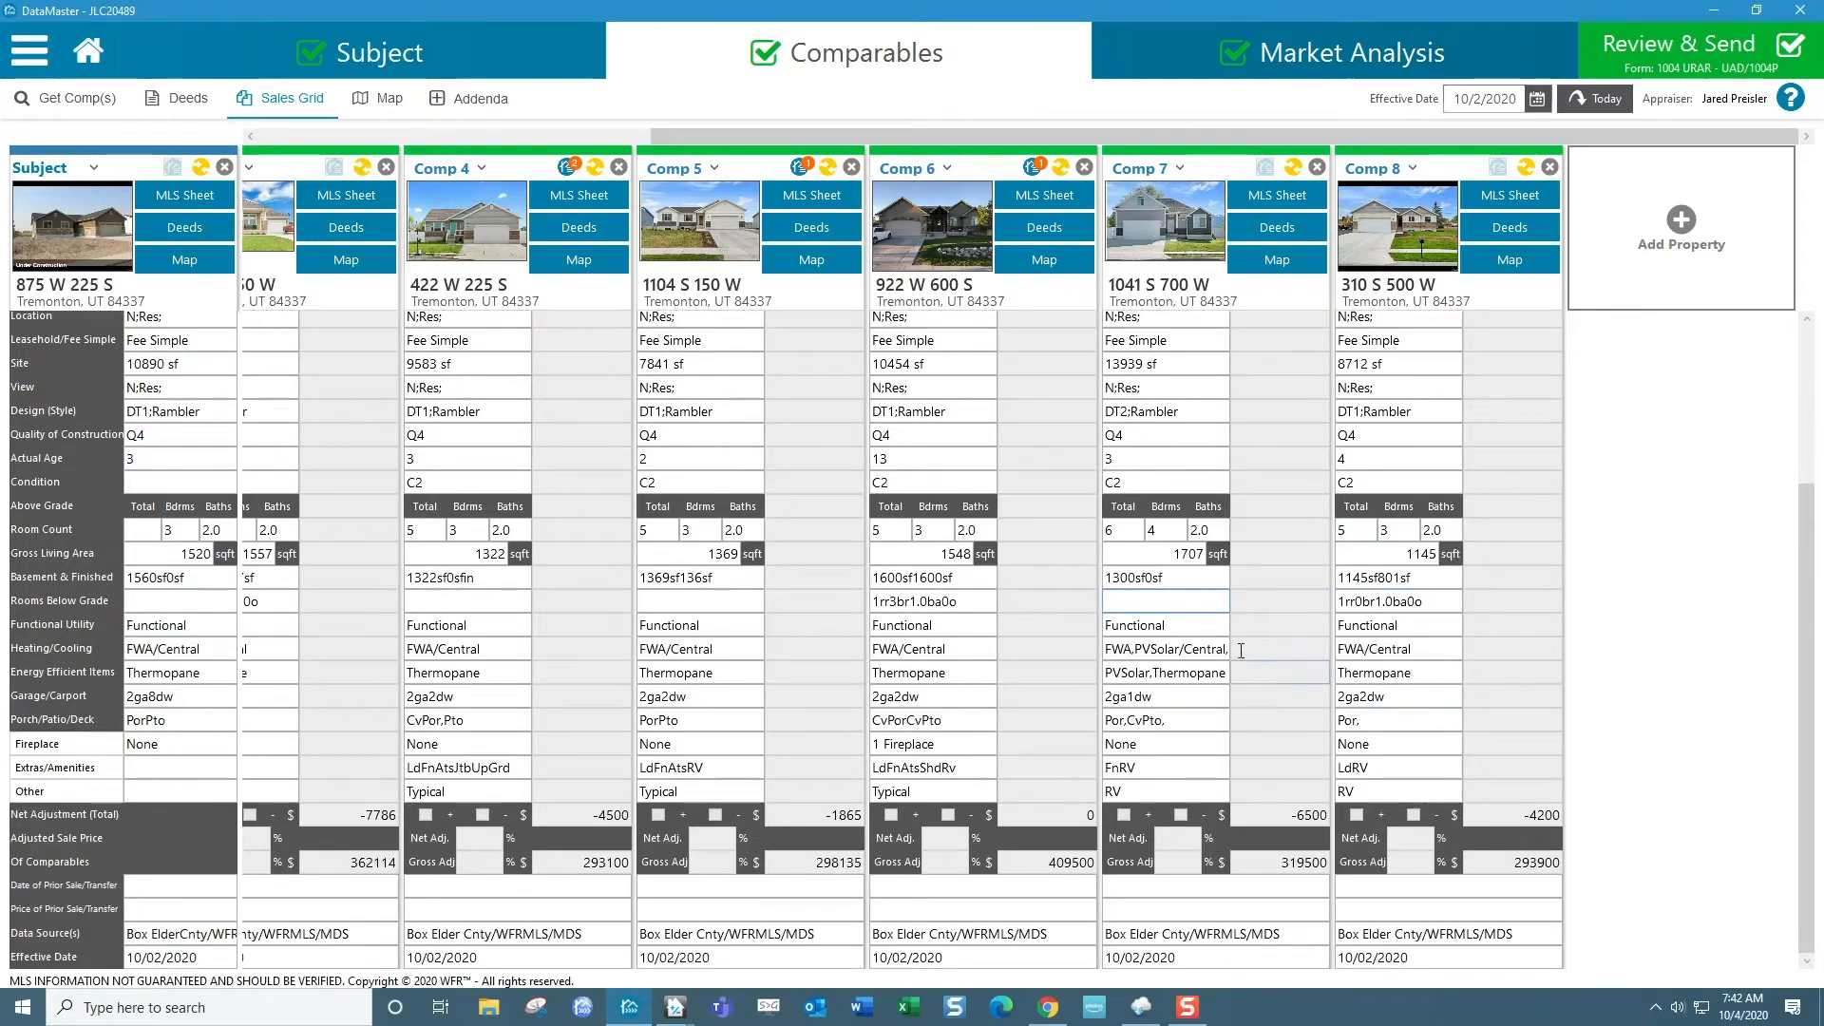
left_click(1138, 650)
key("Delete")
key("Delete")
key("Delete")
key("Delete")
key("Delete")
key("Delete")
key("Delete")
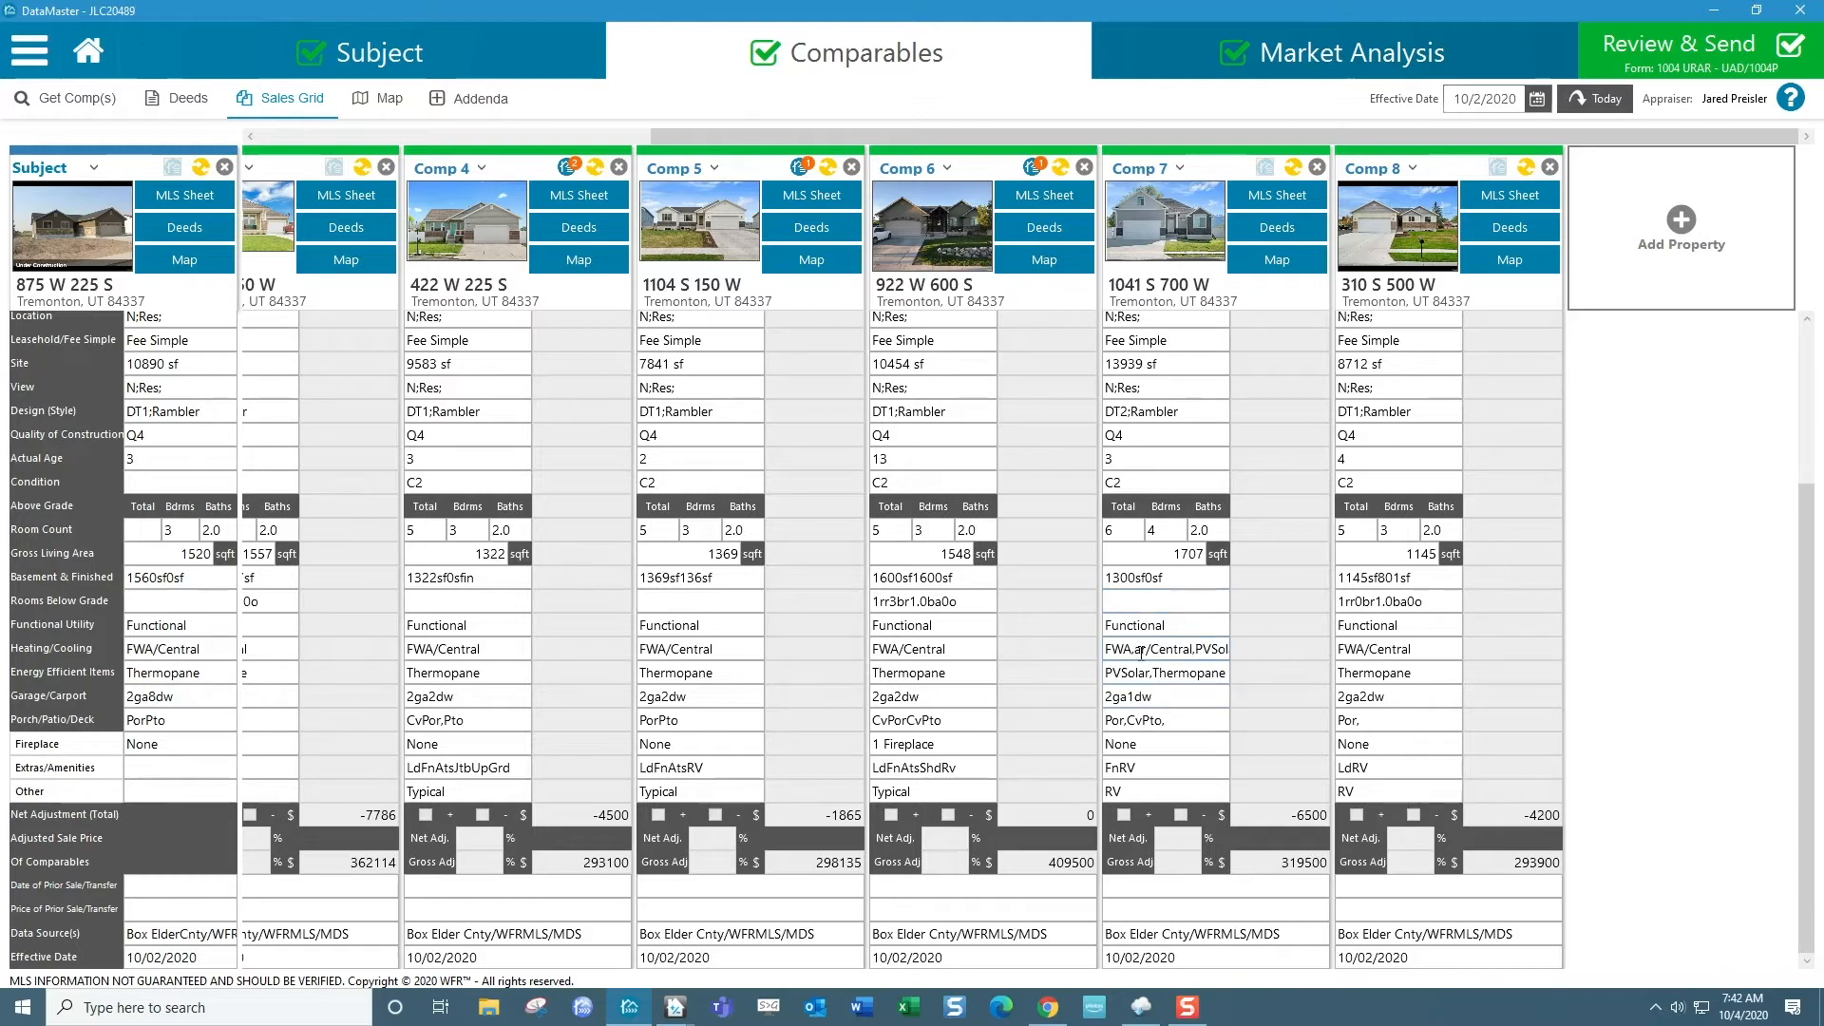
key("BackSpace")
key("Delete")
key("Delete")
key("Delete")
key("Delete")
key("Delete")
key("Delete")
key("Delete")
key("Delete")
Step: Switch to the TOTAL report, set the subject's Energy Efficient Items to the saved entry ThrmPn/Solar, and copy that text
left_click(1154, 696)
key("alt+Tab")
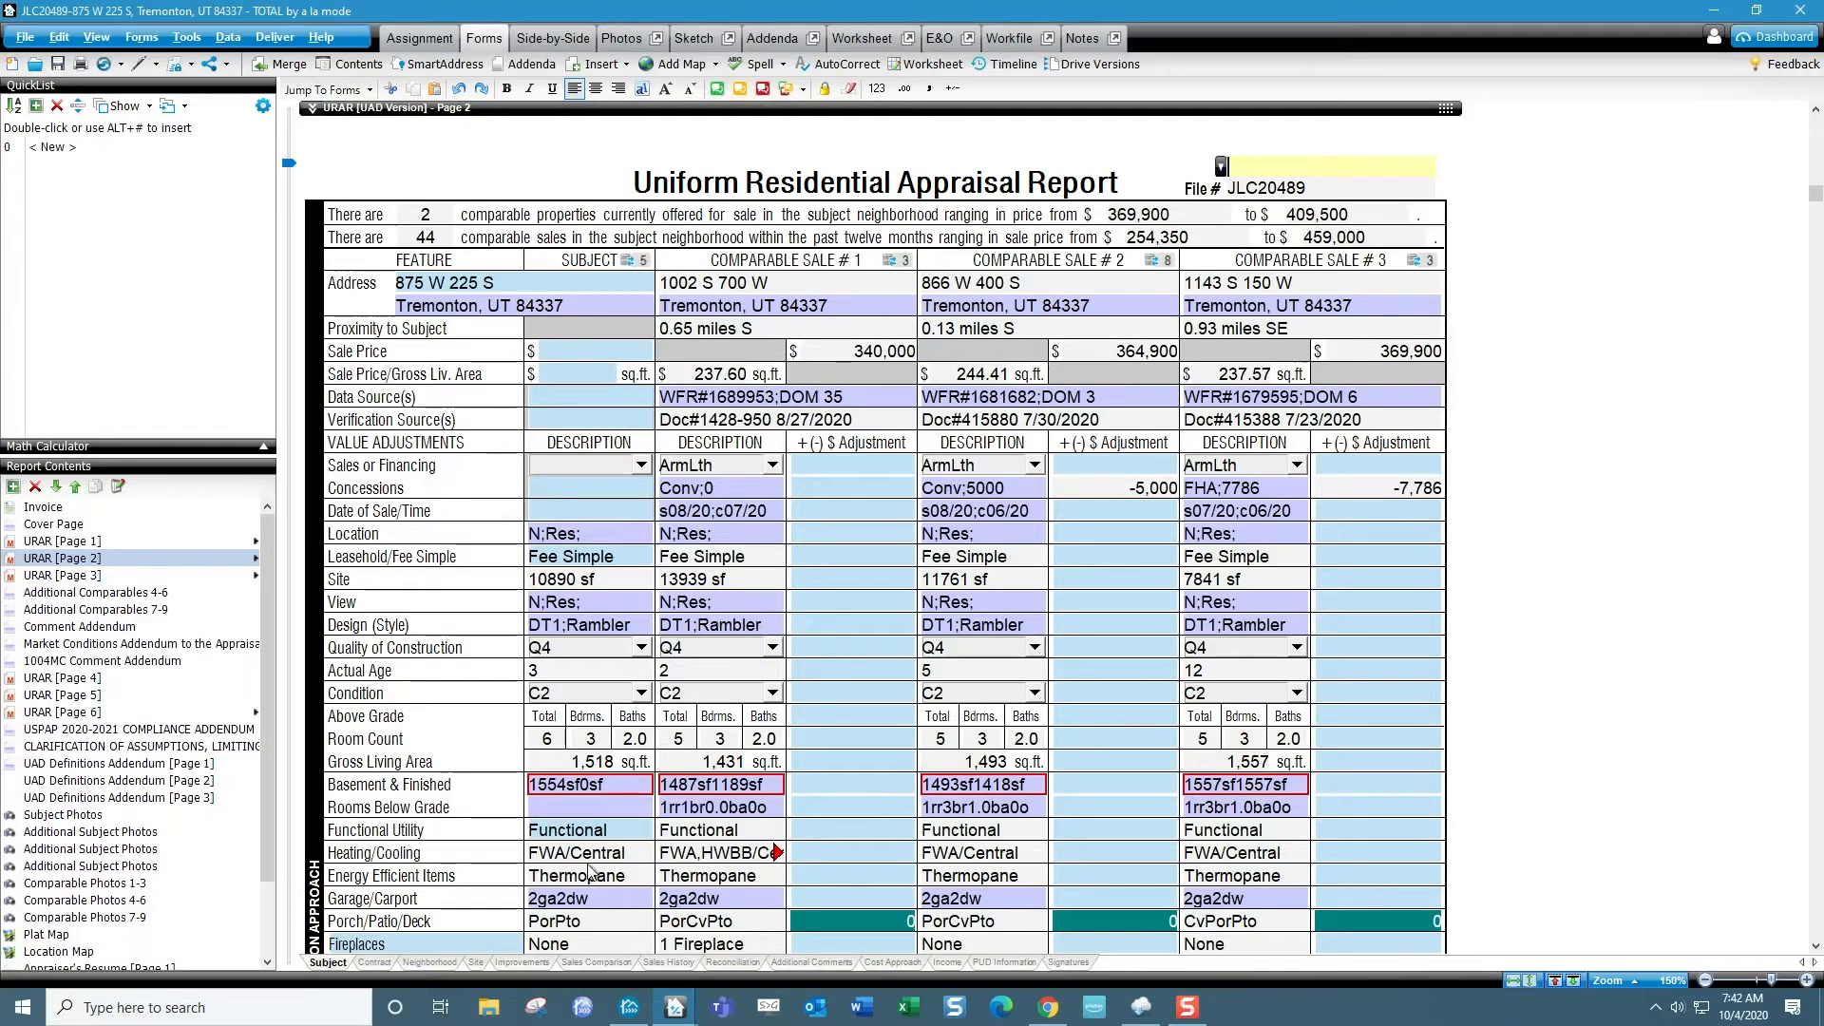
scroll(593, 872, "down", 3)
left_click(628, 763)
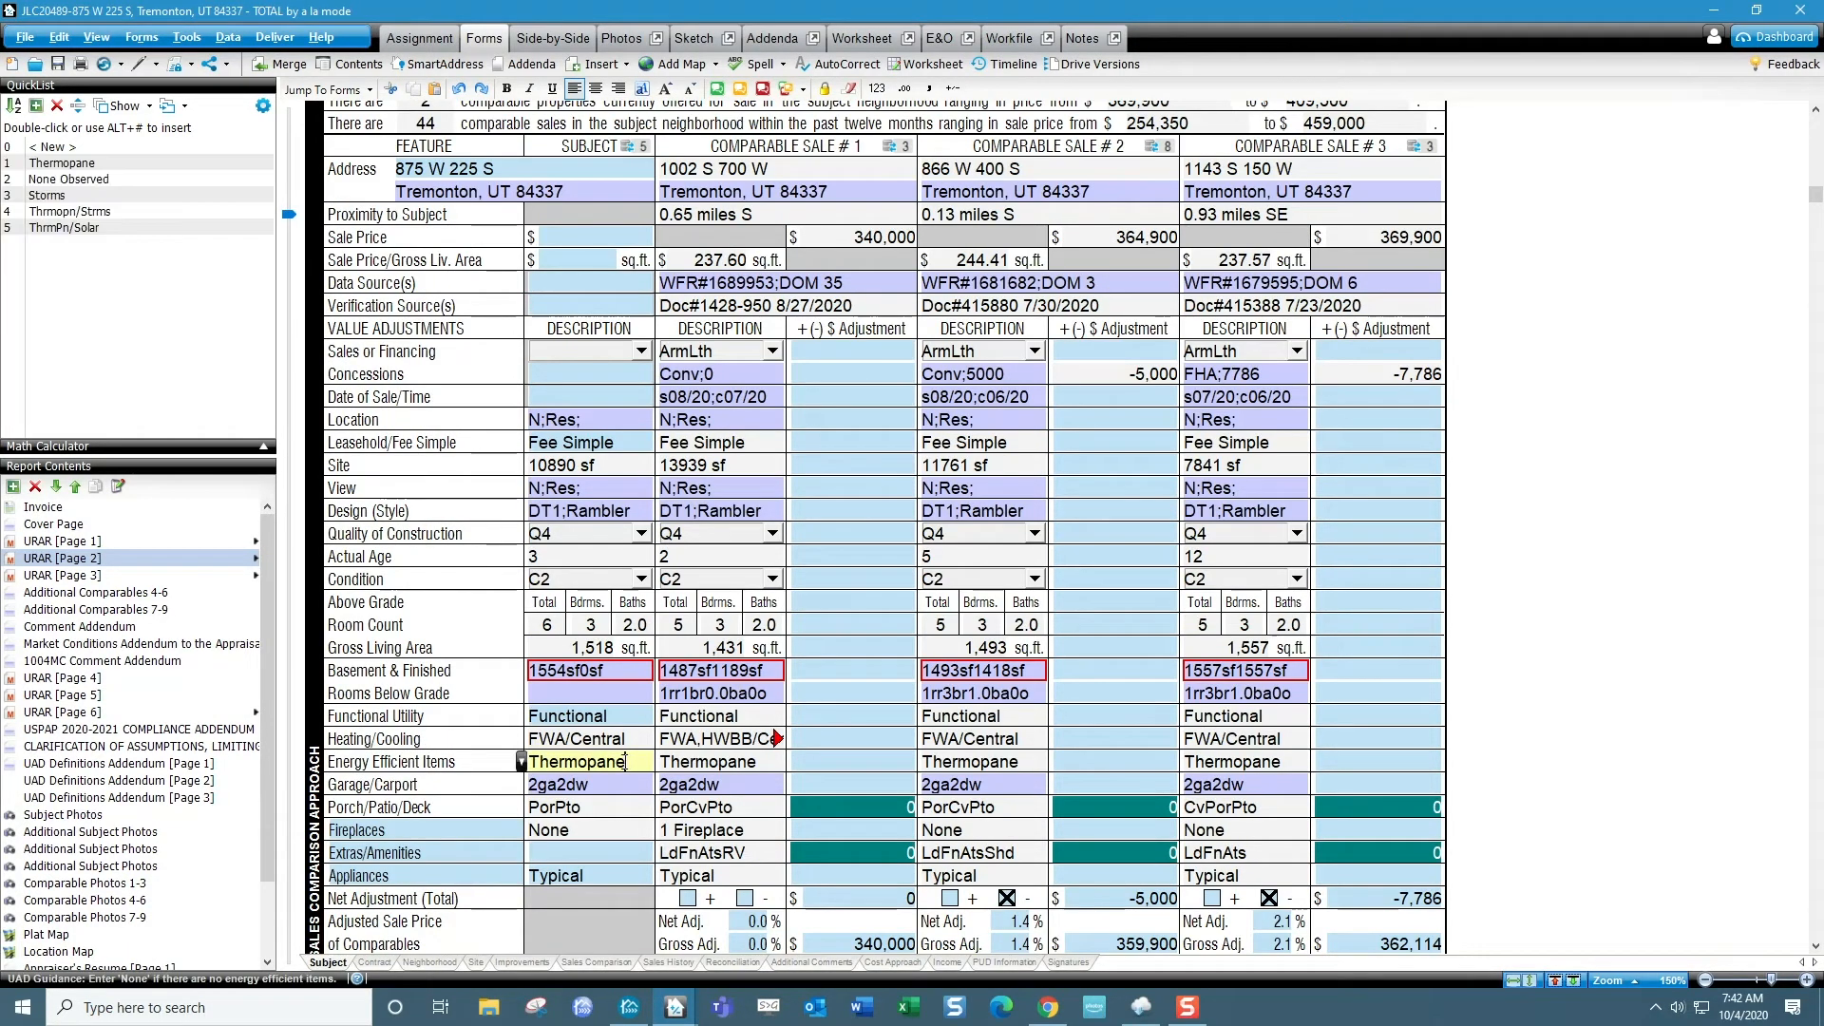
double_click(93, 229)
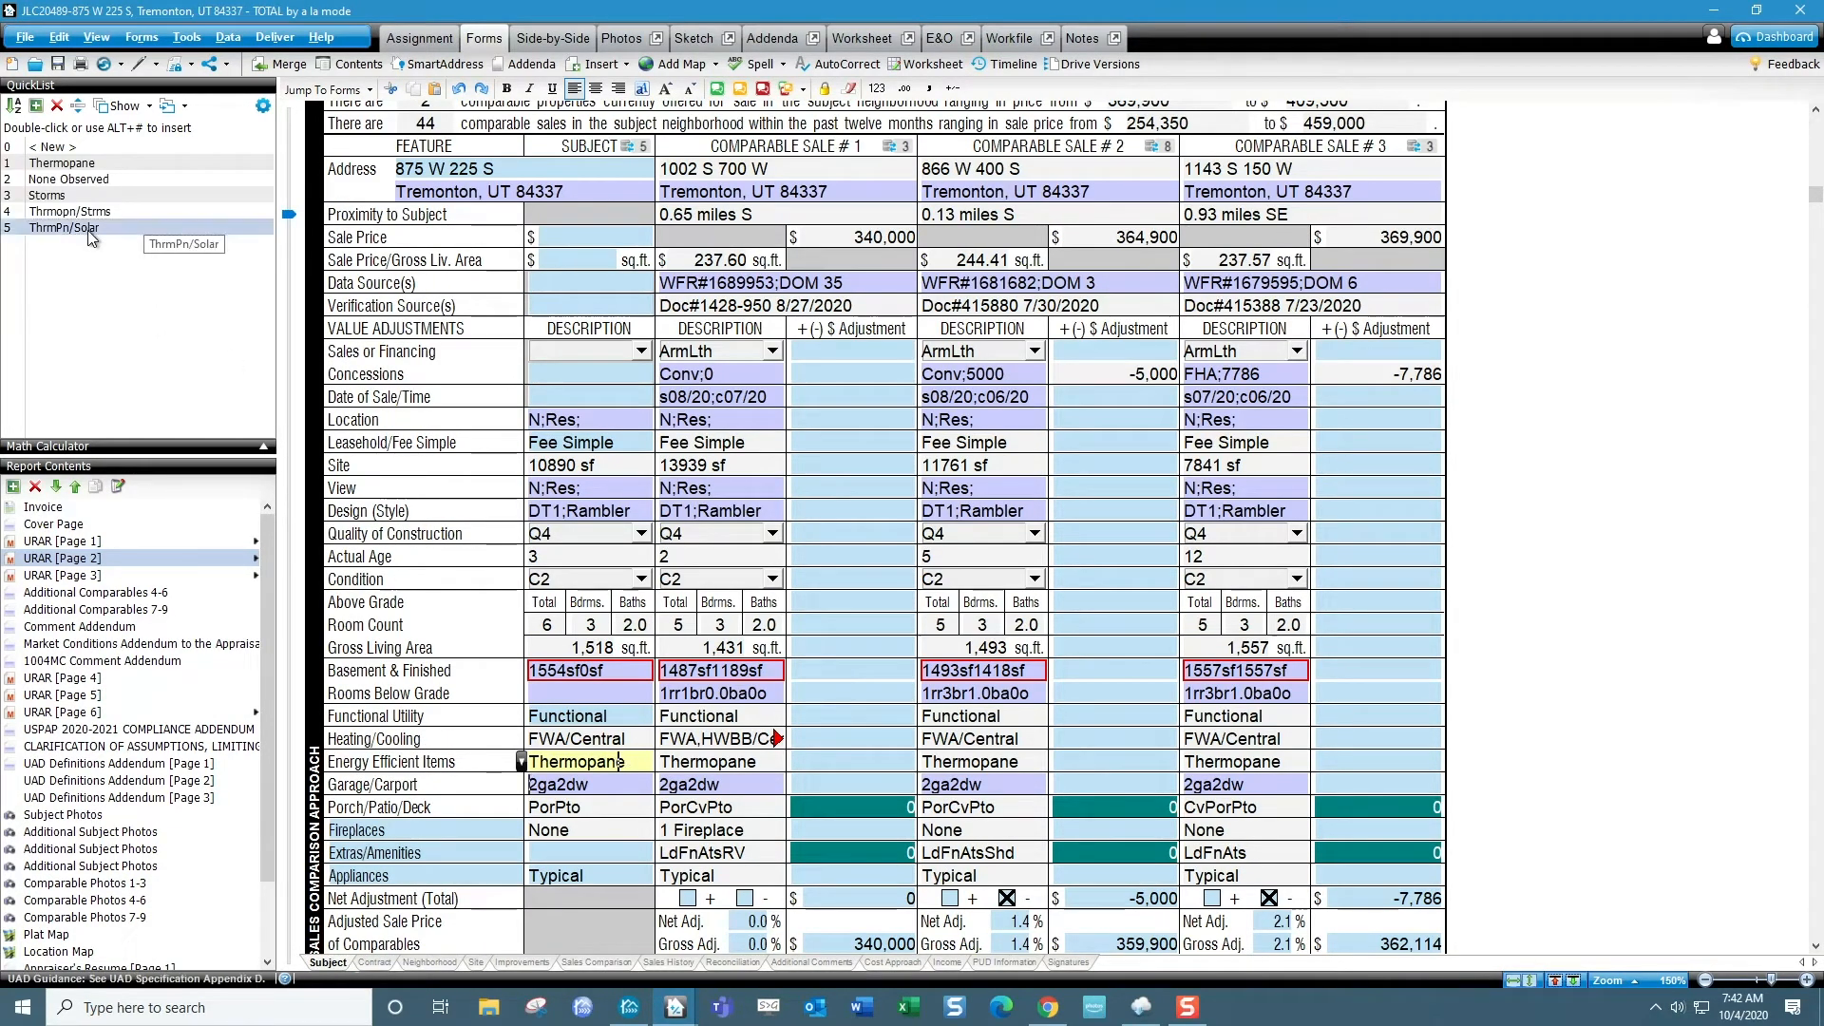
left_click(647, 765)
key("ctrl+c")
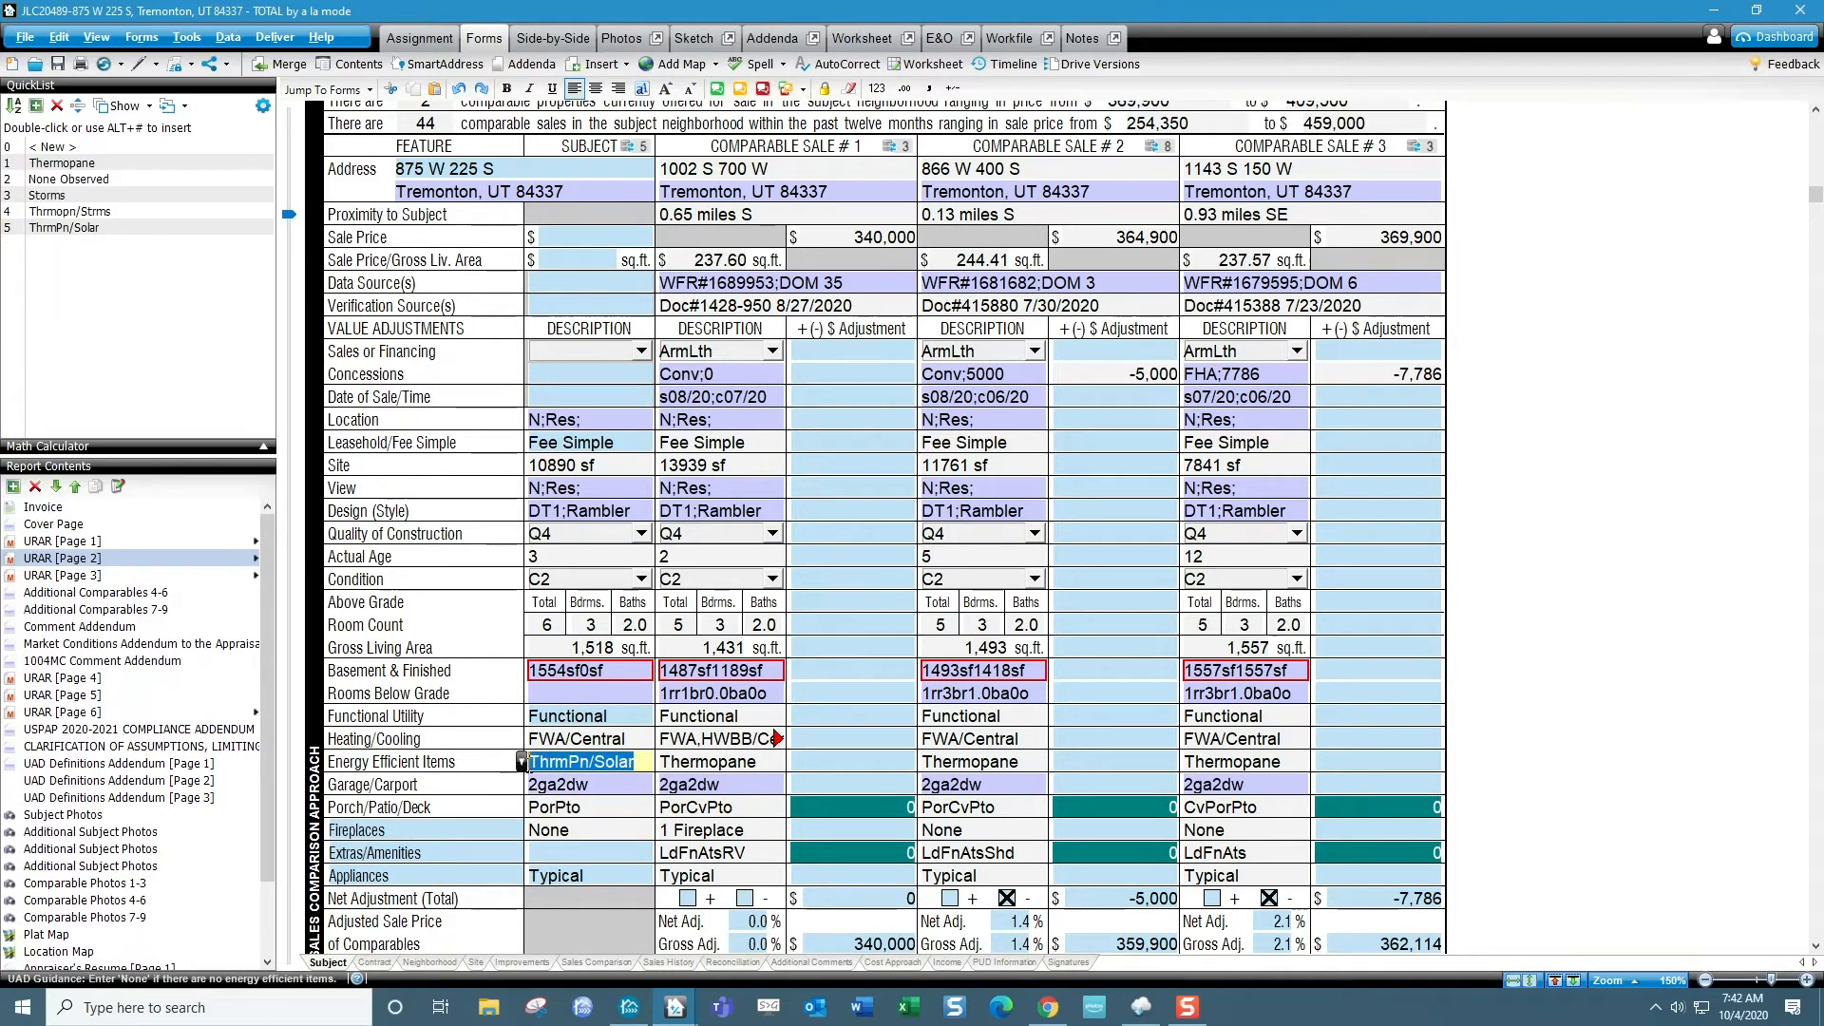
Step: Return to DataMaster and replace the Energy Efficient Items of Comp 7 and Comp 8 with the copied ThrmPn/Solar
key("alt+Tab")
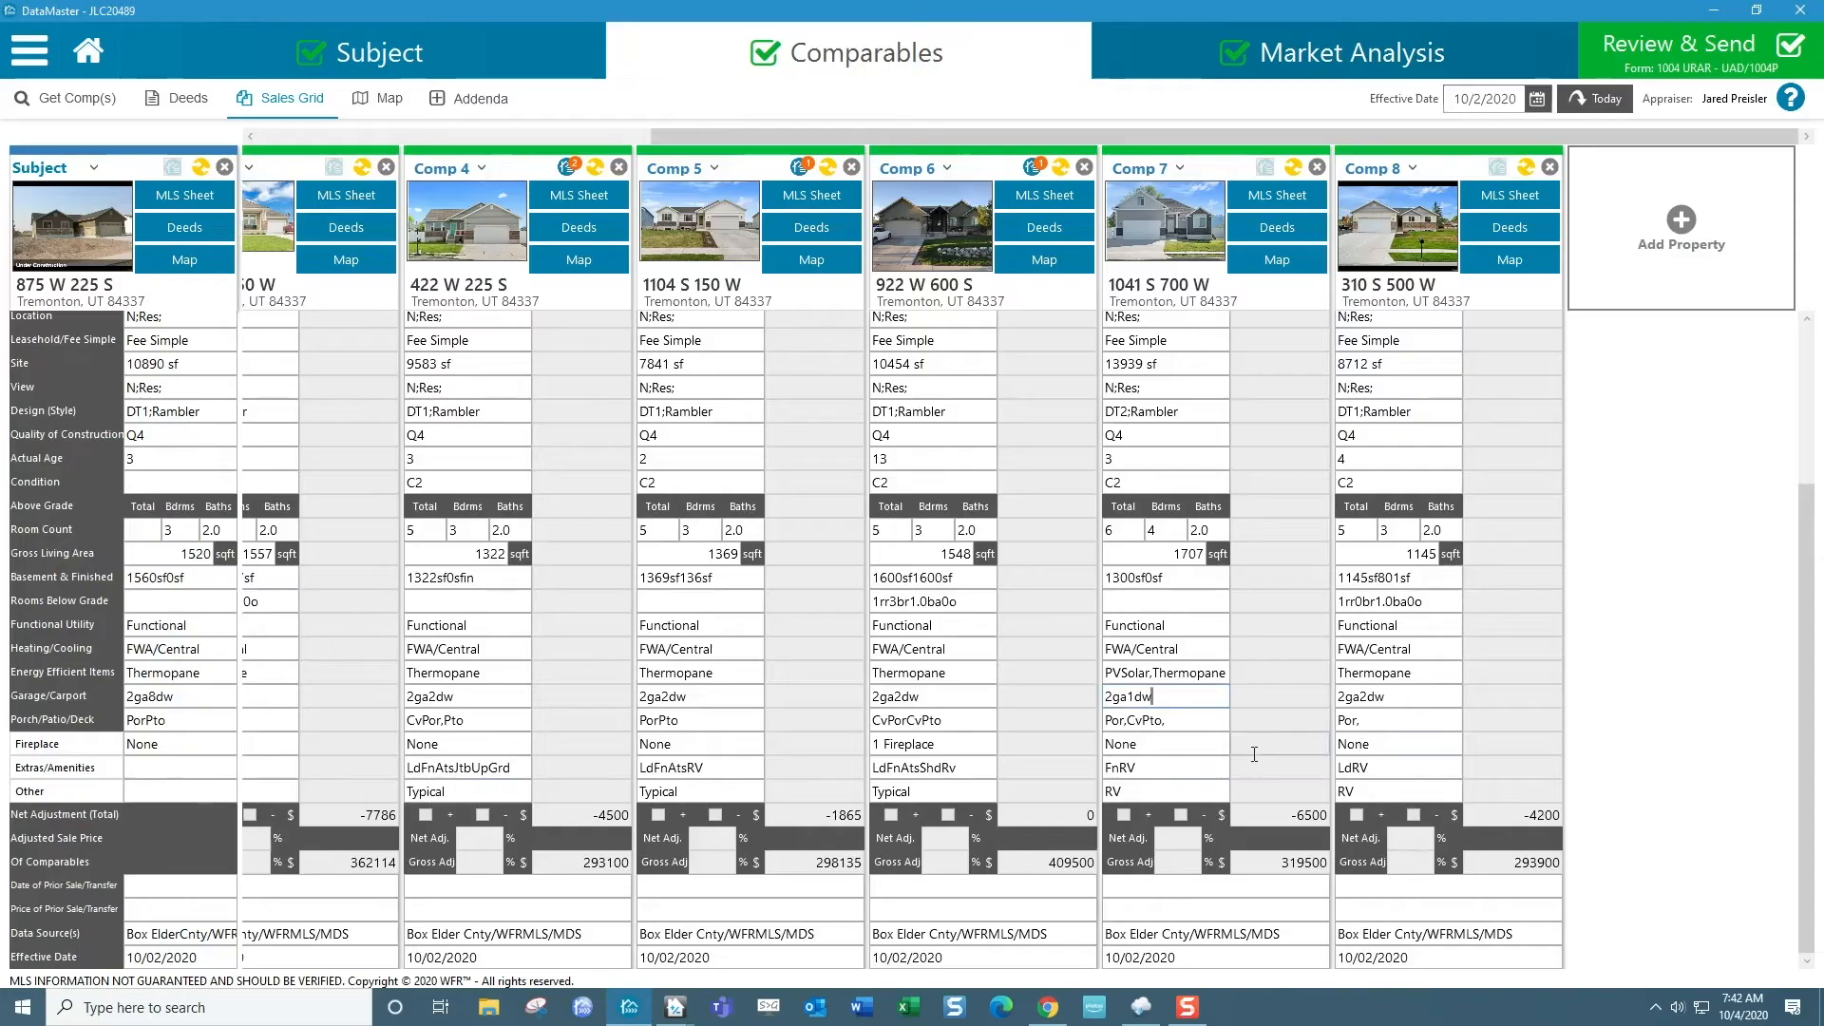
left_click(1176, 695)
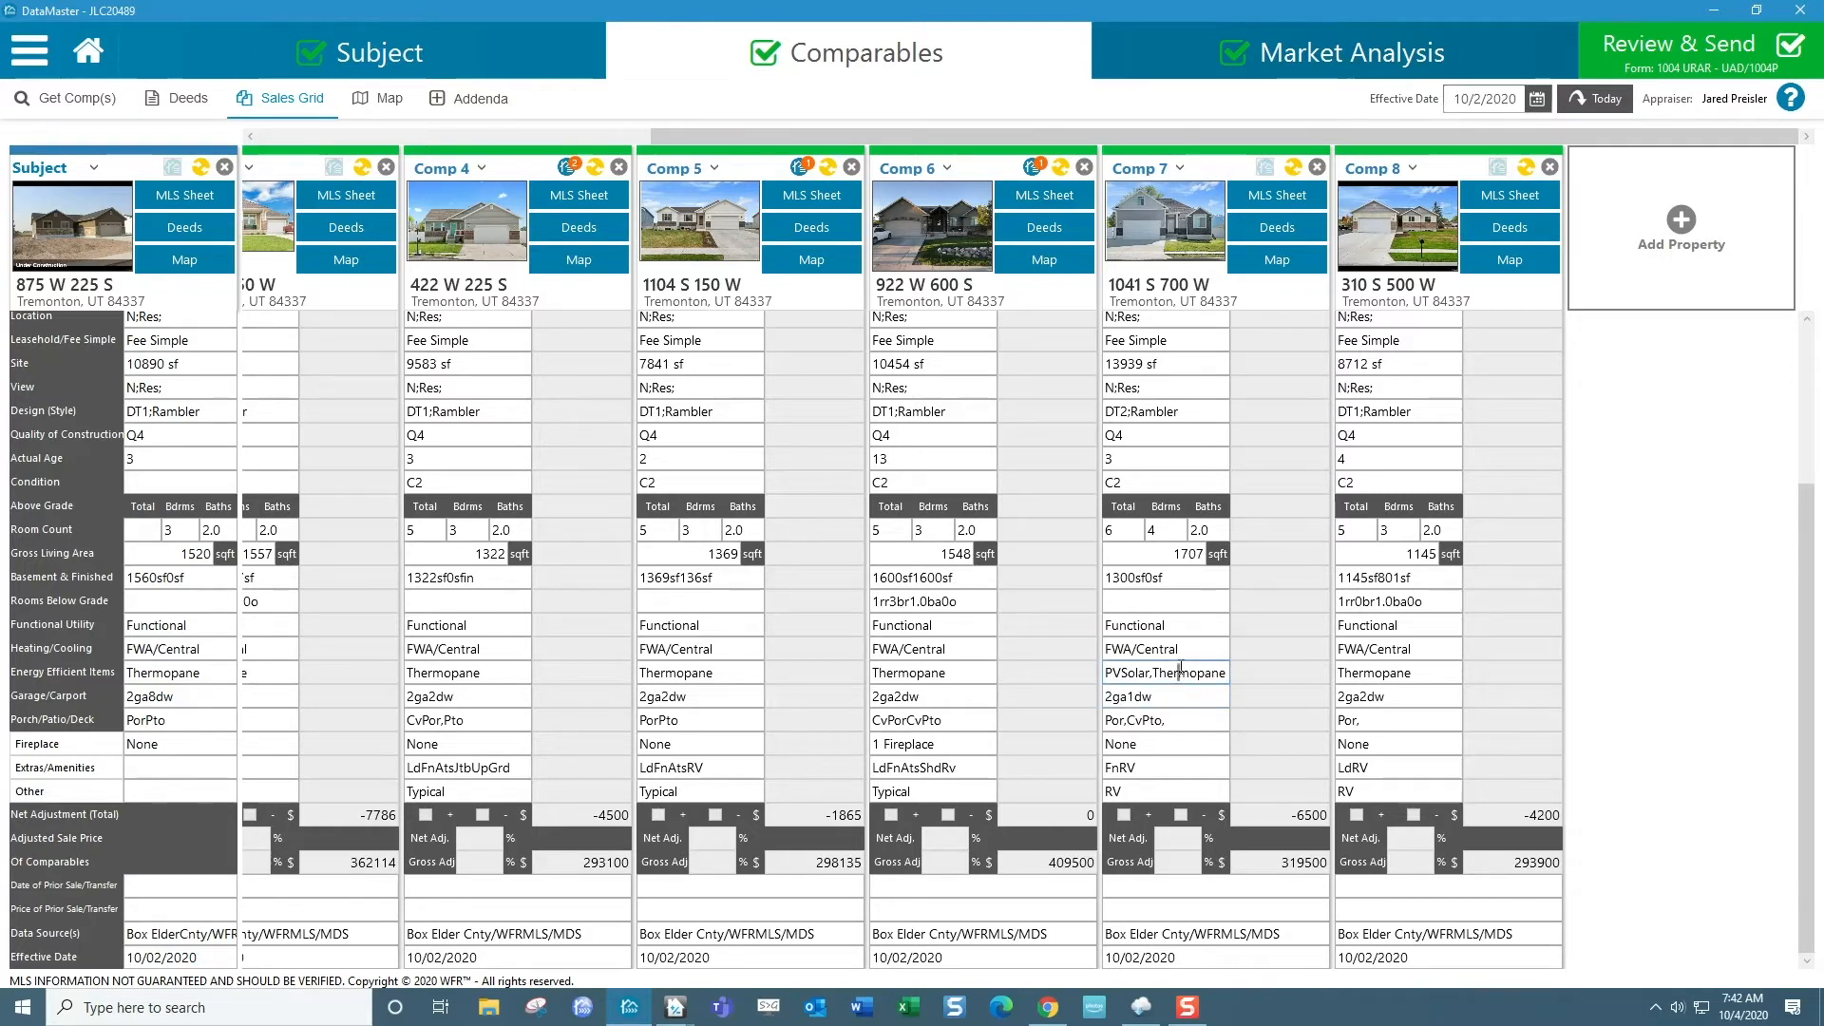
left_click_drag(1107, 670, 1263, 684)
key("ctrl+v")
left_click(1343, 672)
left_click_drag(1406, 676, 1337, 676)
key("ctrl+v")
left_click(1278, 697)
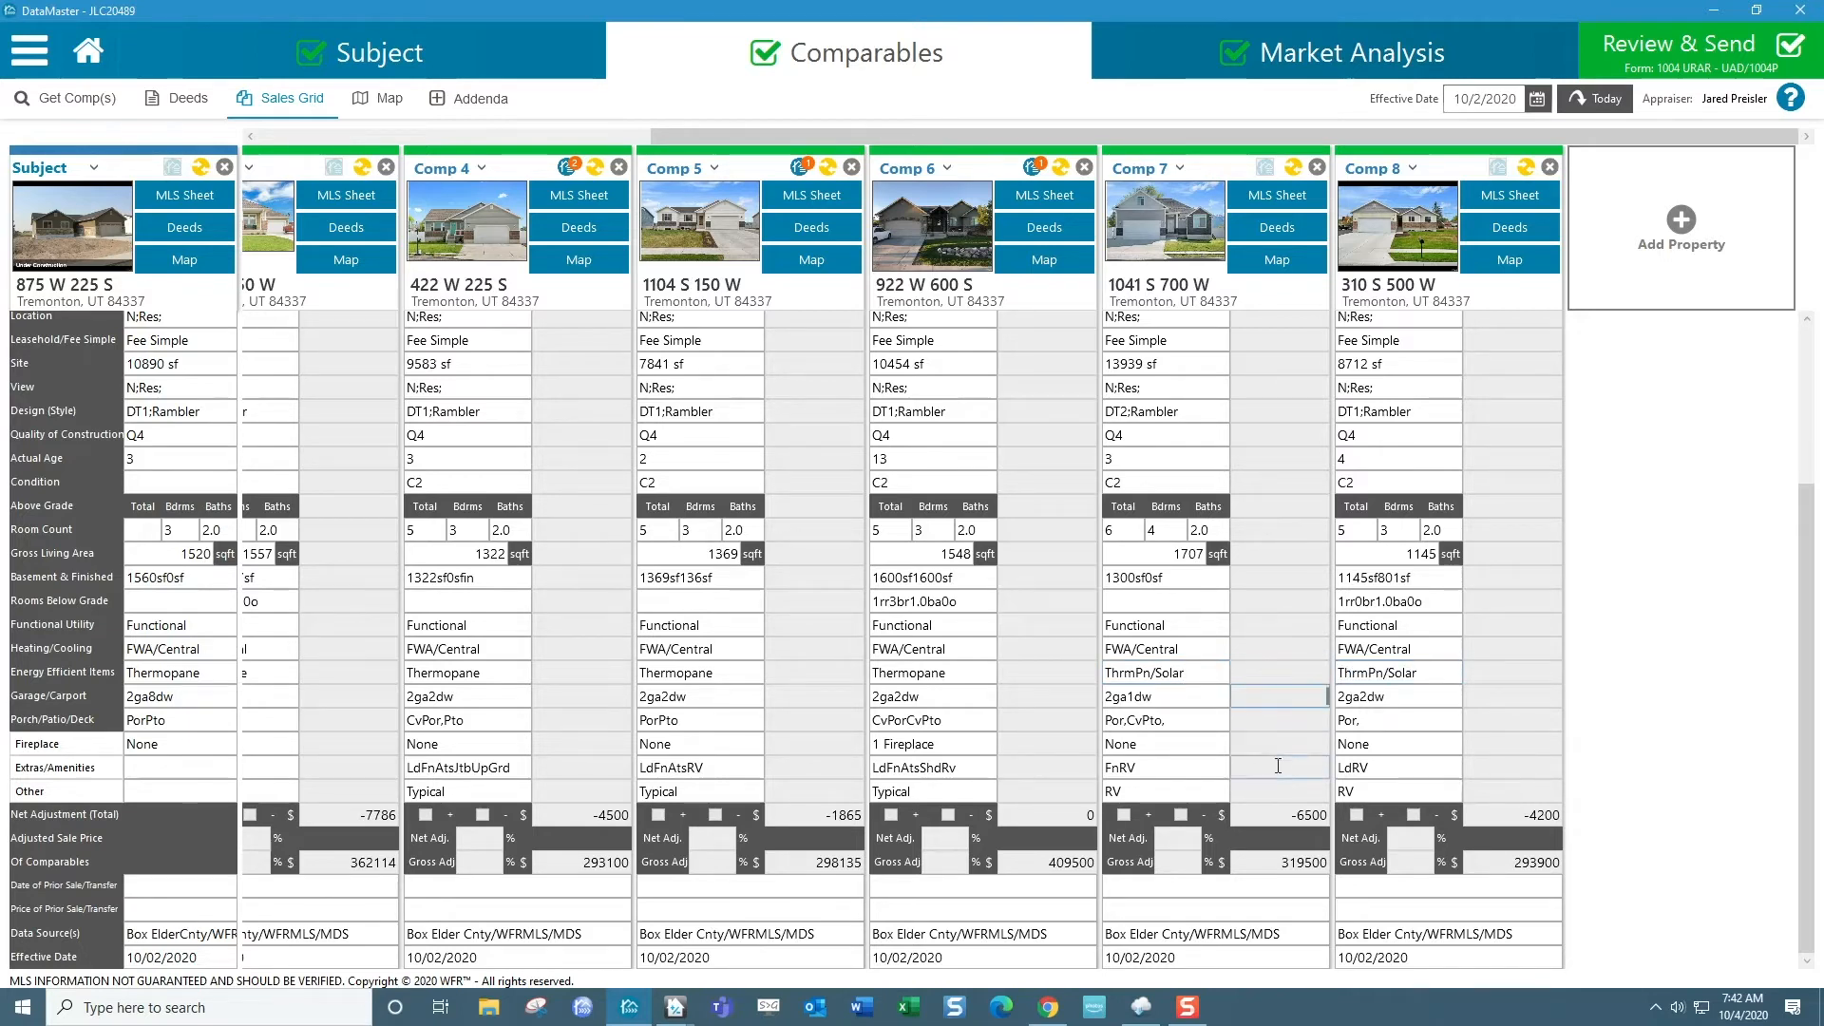
Step: Review the sales grid, then open Review & Send and limit the included comparables to Comp 7 and Comp 8
scroll(1294, 727, "up", 3)
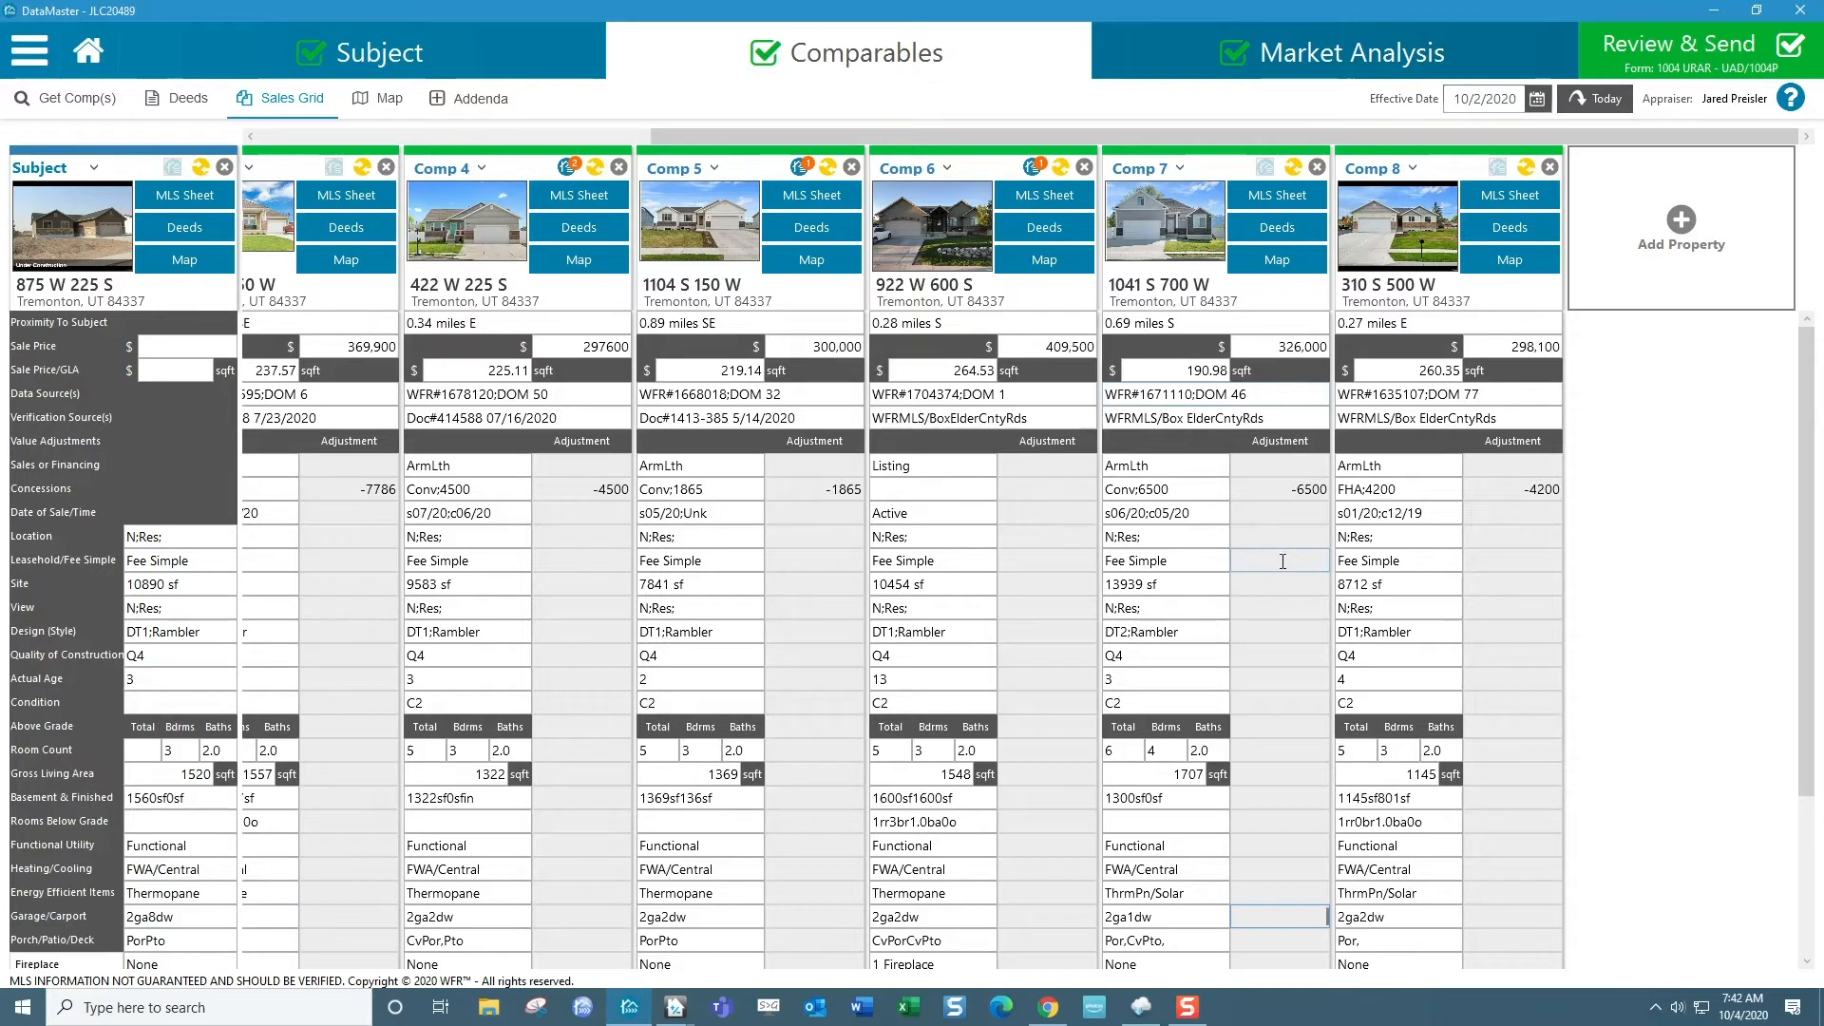
scroll(1316, 582, "down", 3)
scroll(1323, 588, "up", 3)
left_click(1683, 61)
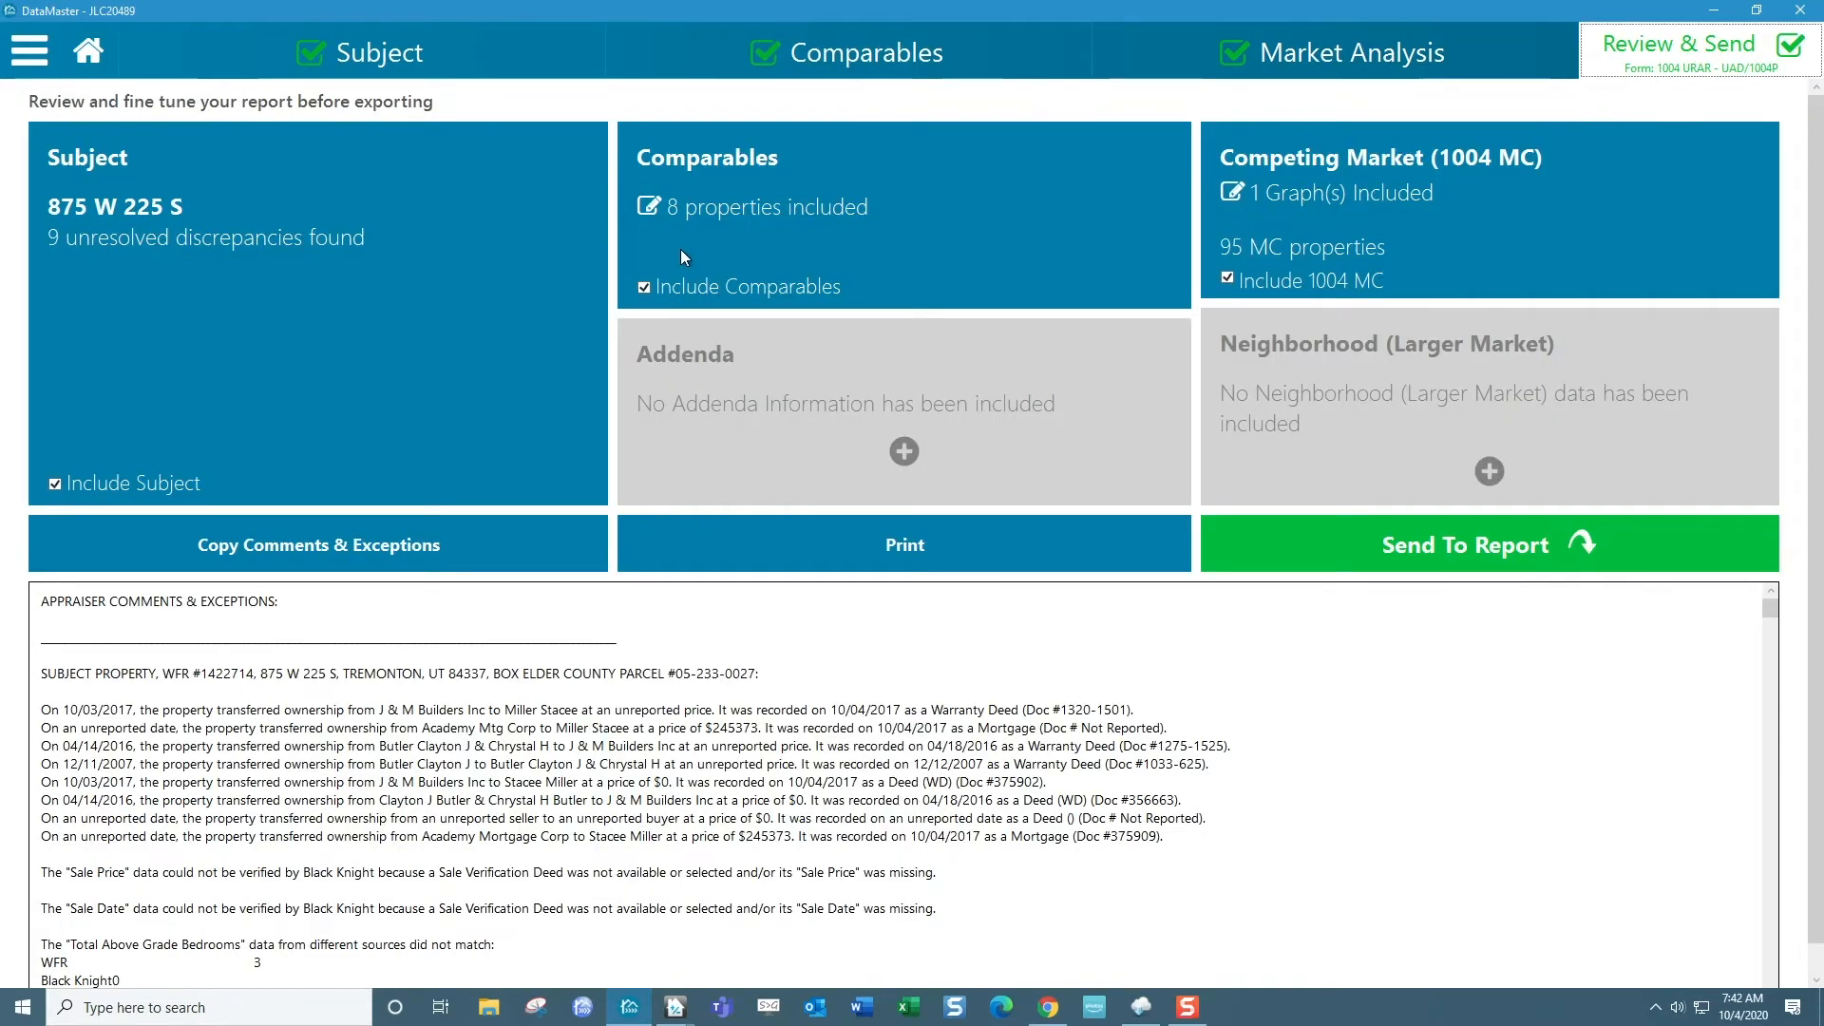
left_click(650, 209)
left_click(652, 305)
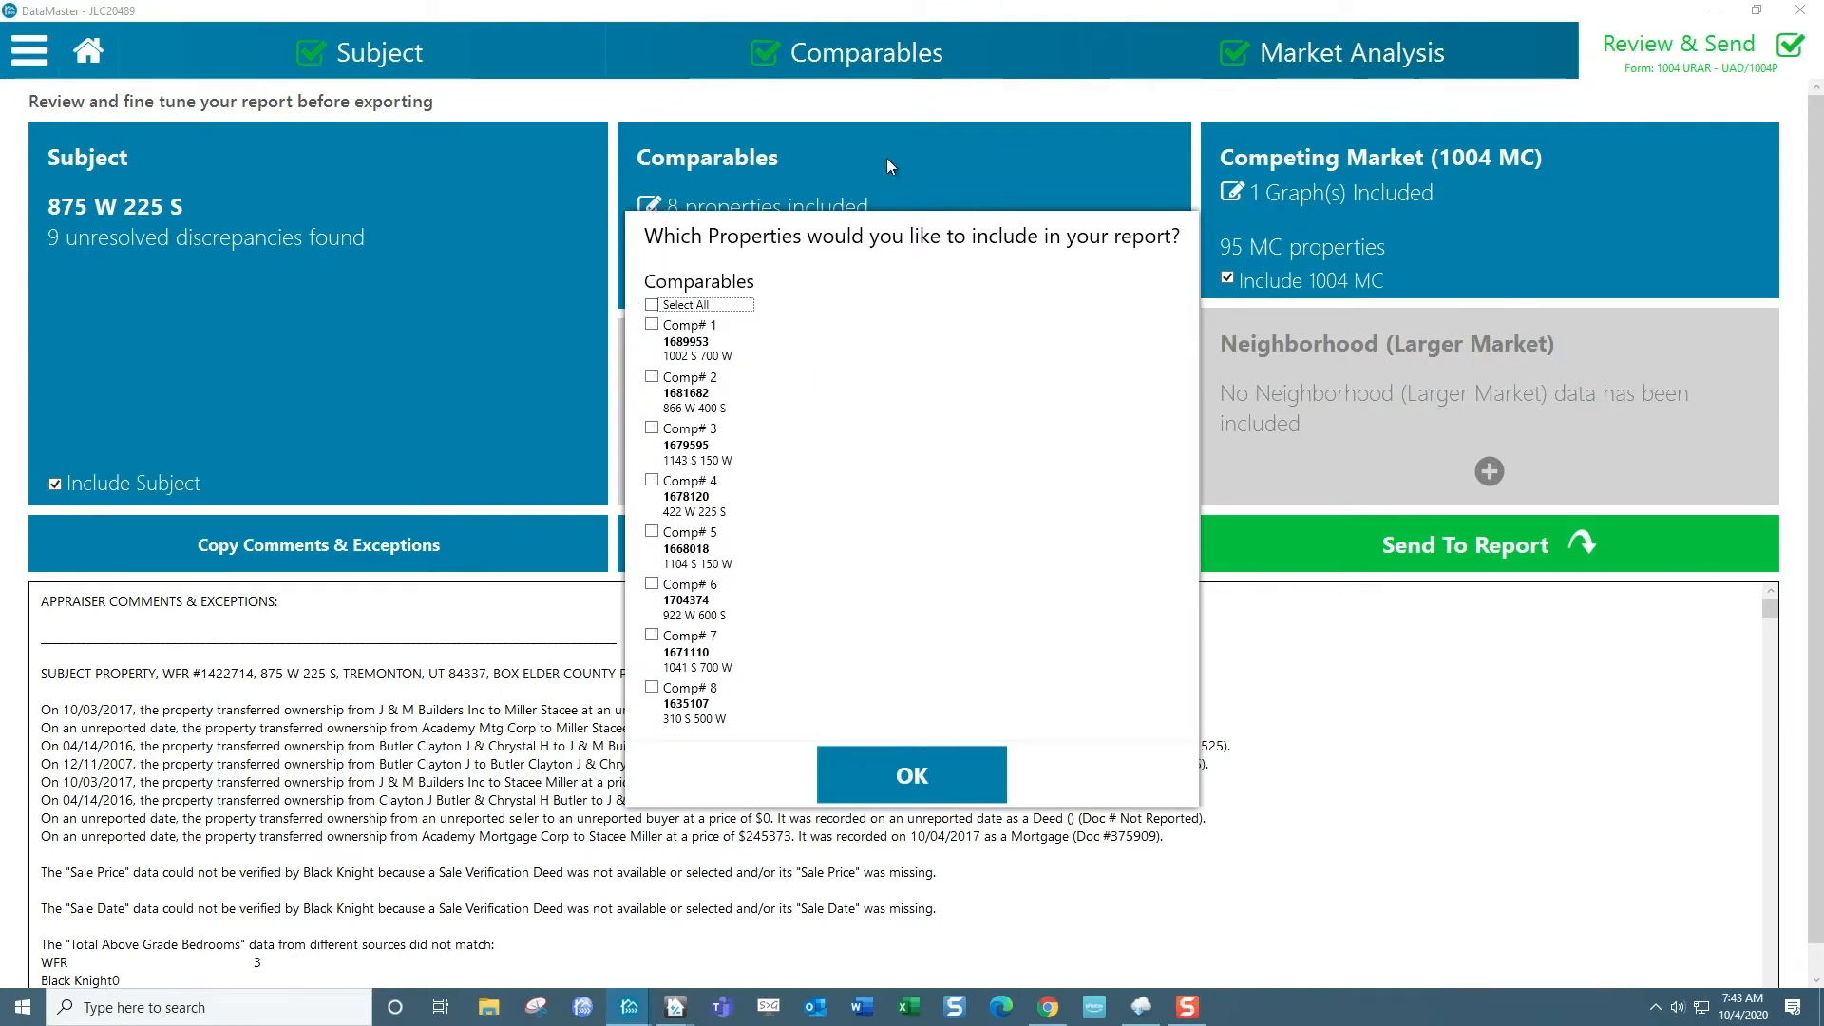
left_click(652, 636)
left_click(653, 692)
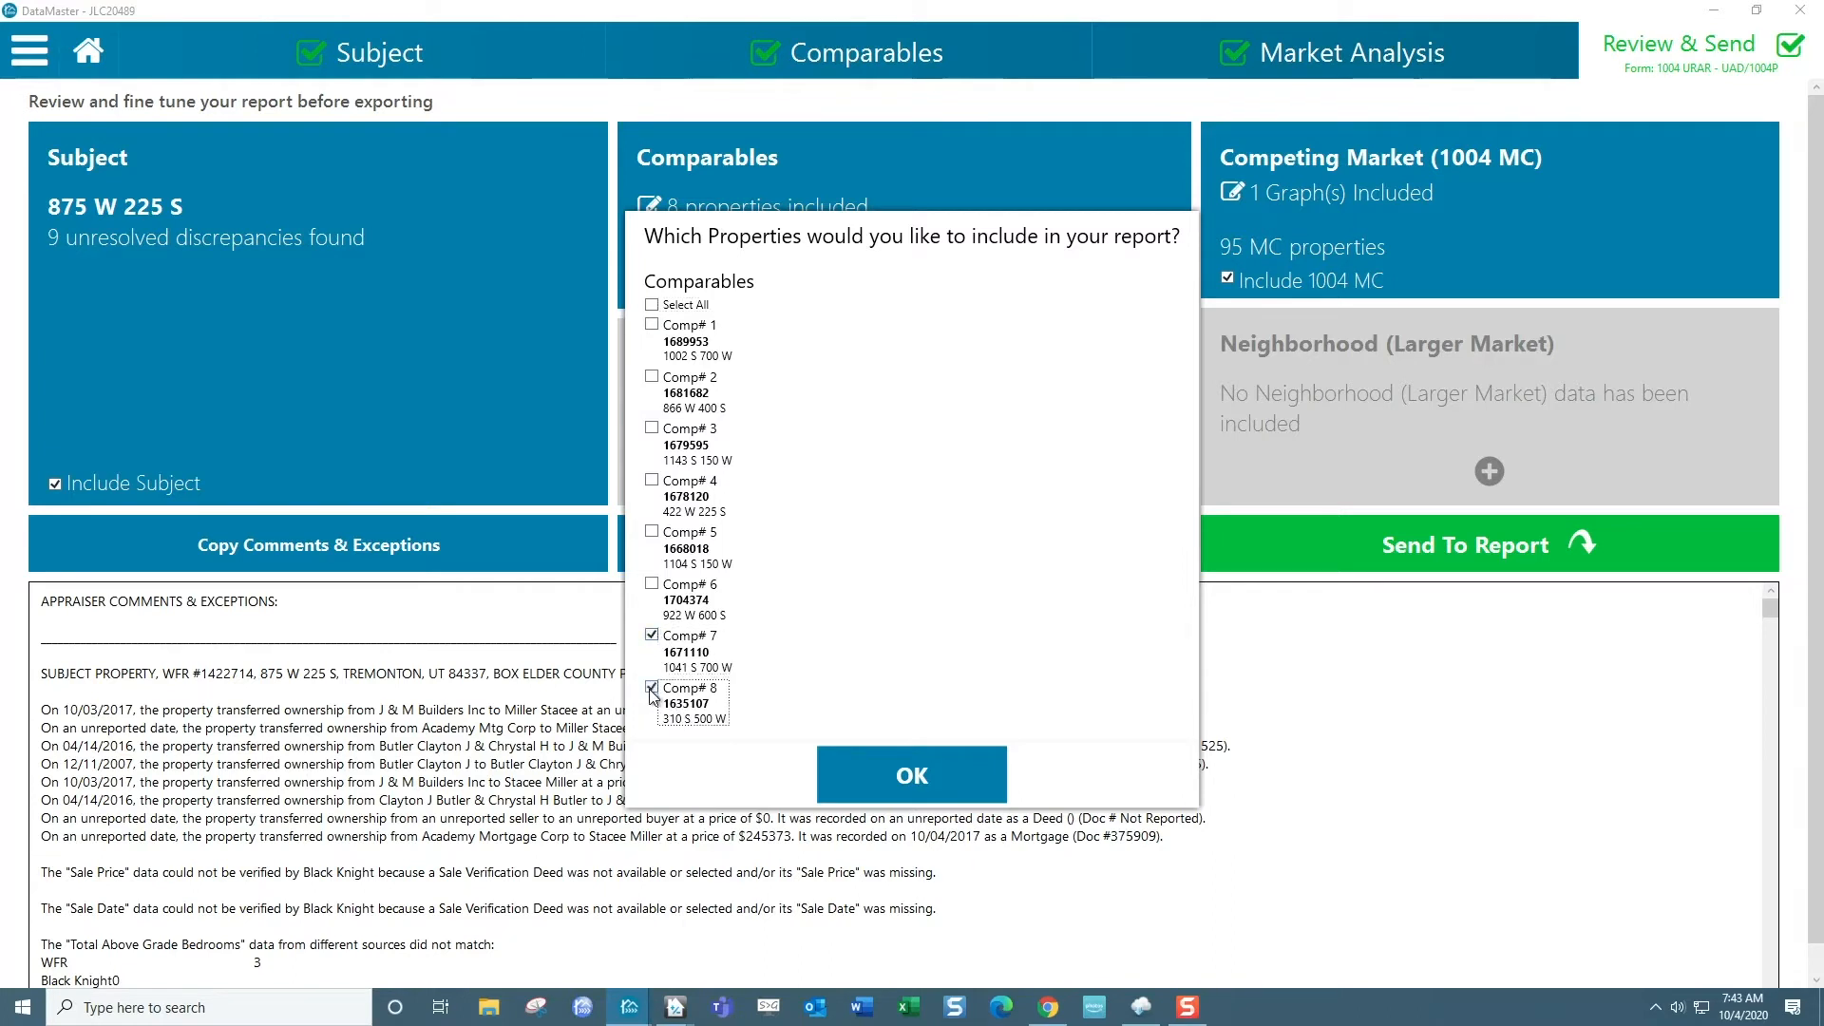
left_click(914, 777)
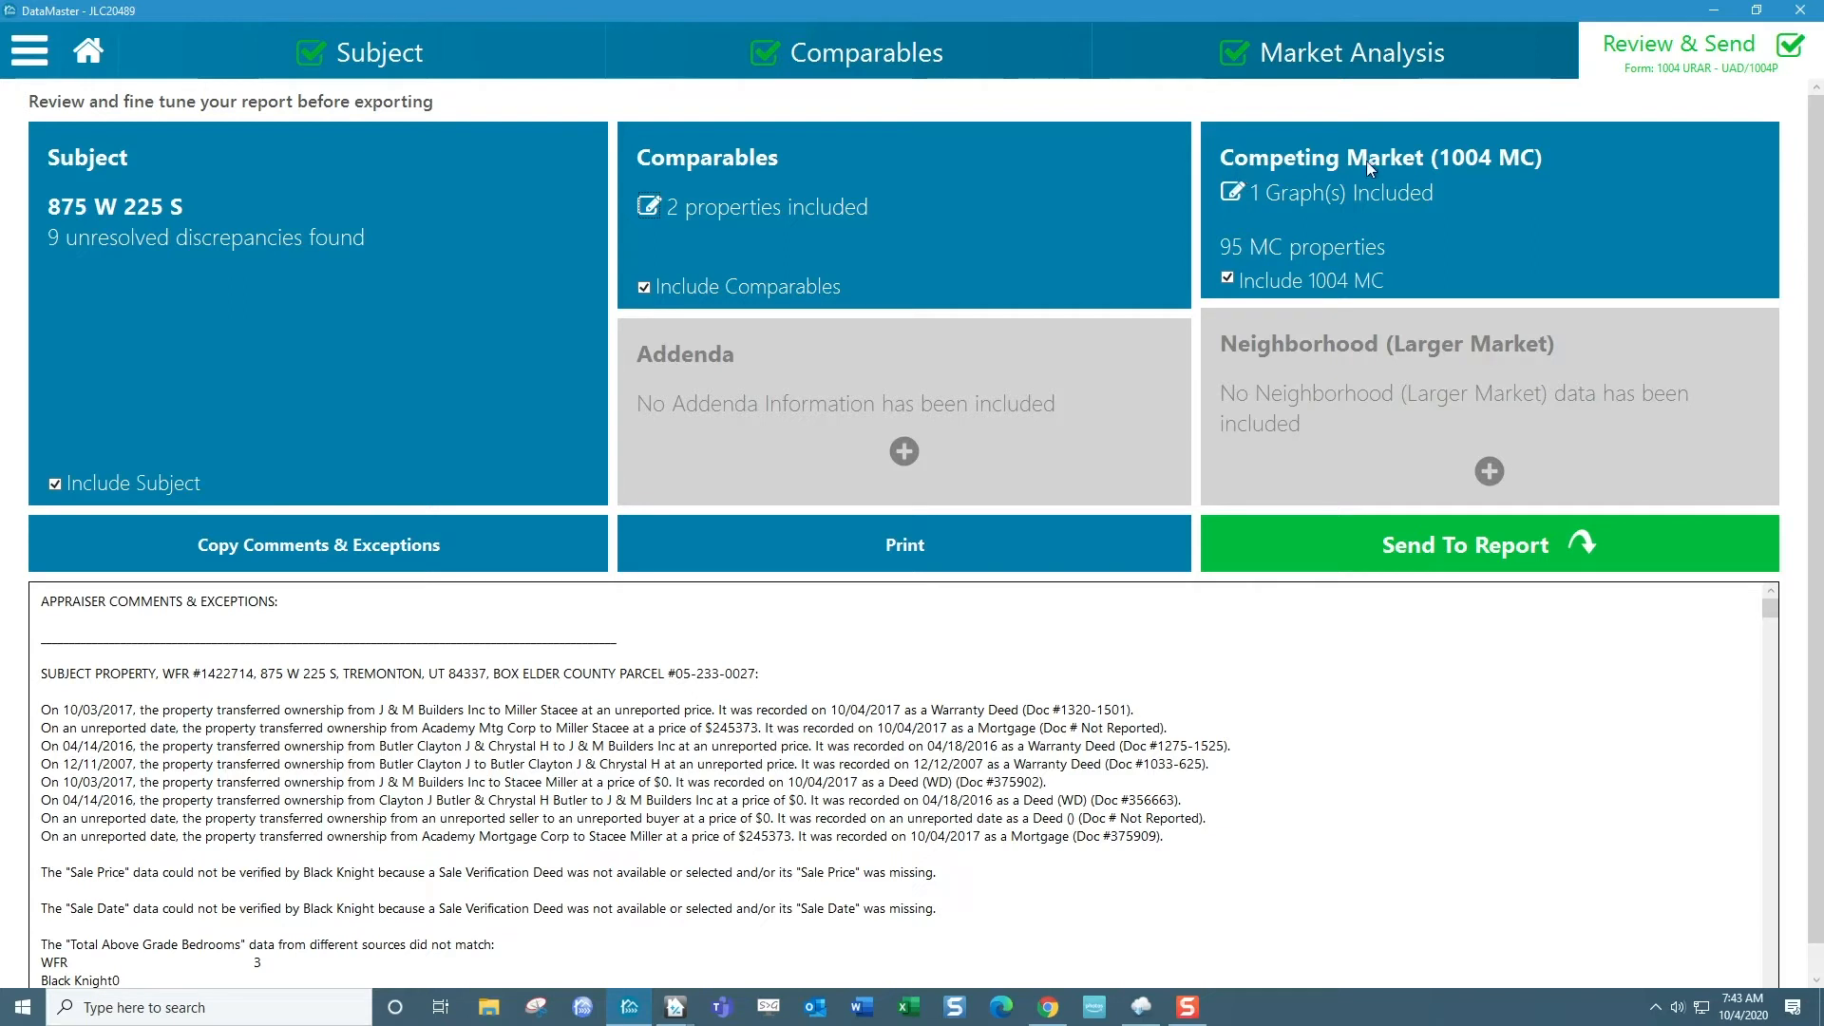
Step: Exclude the 1004 MC and the subject, and send to the report by merging into the open report while keeping its data
left_click(1227, 278)
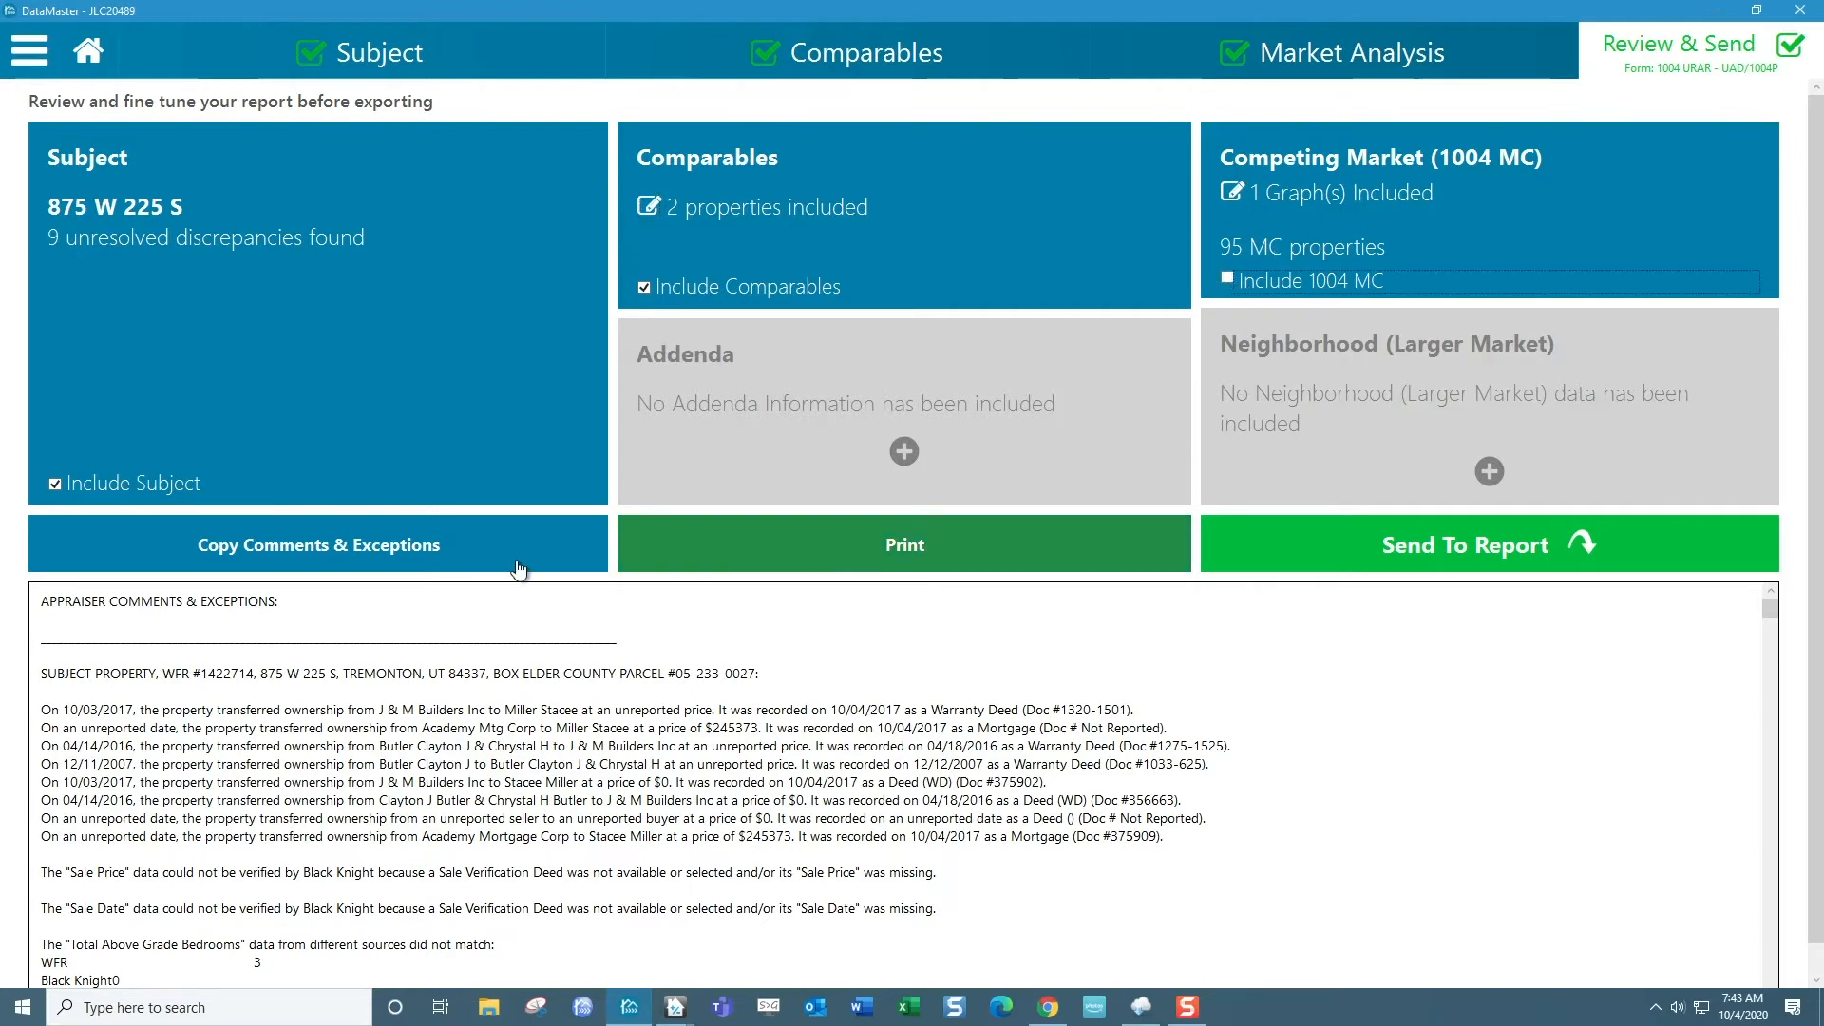
left_click(54, 484)
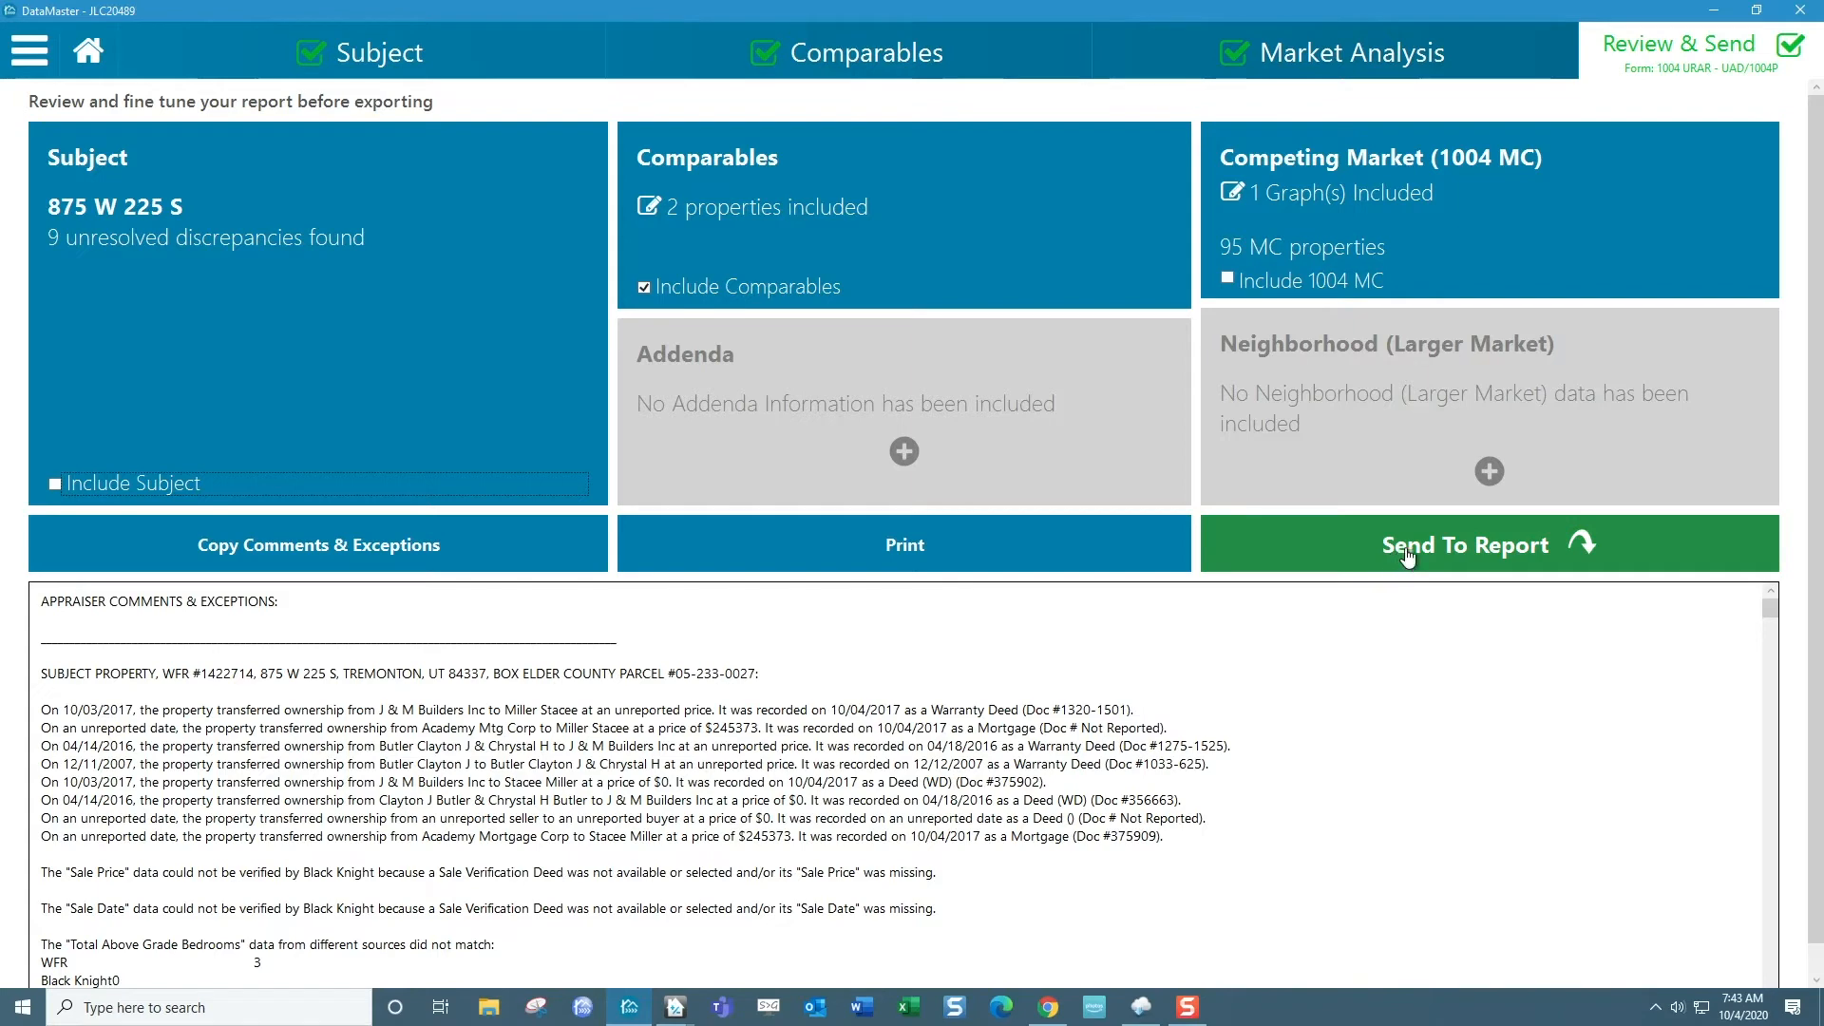
left_click(1518, 560)
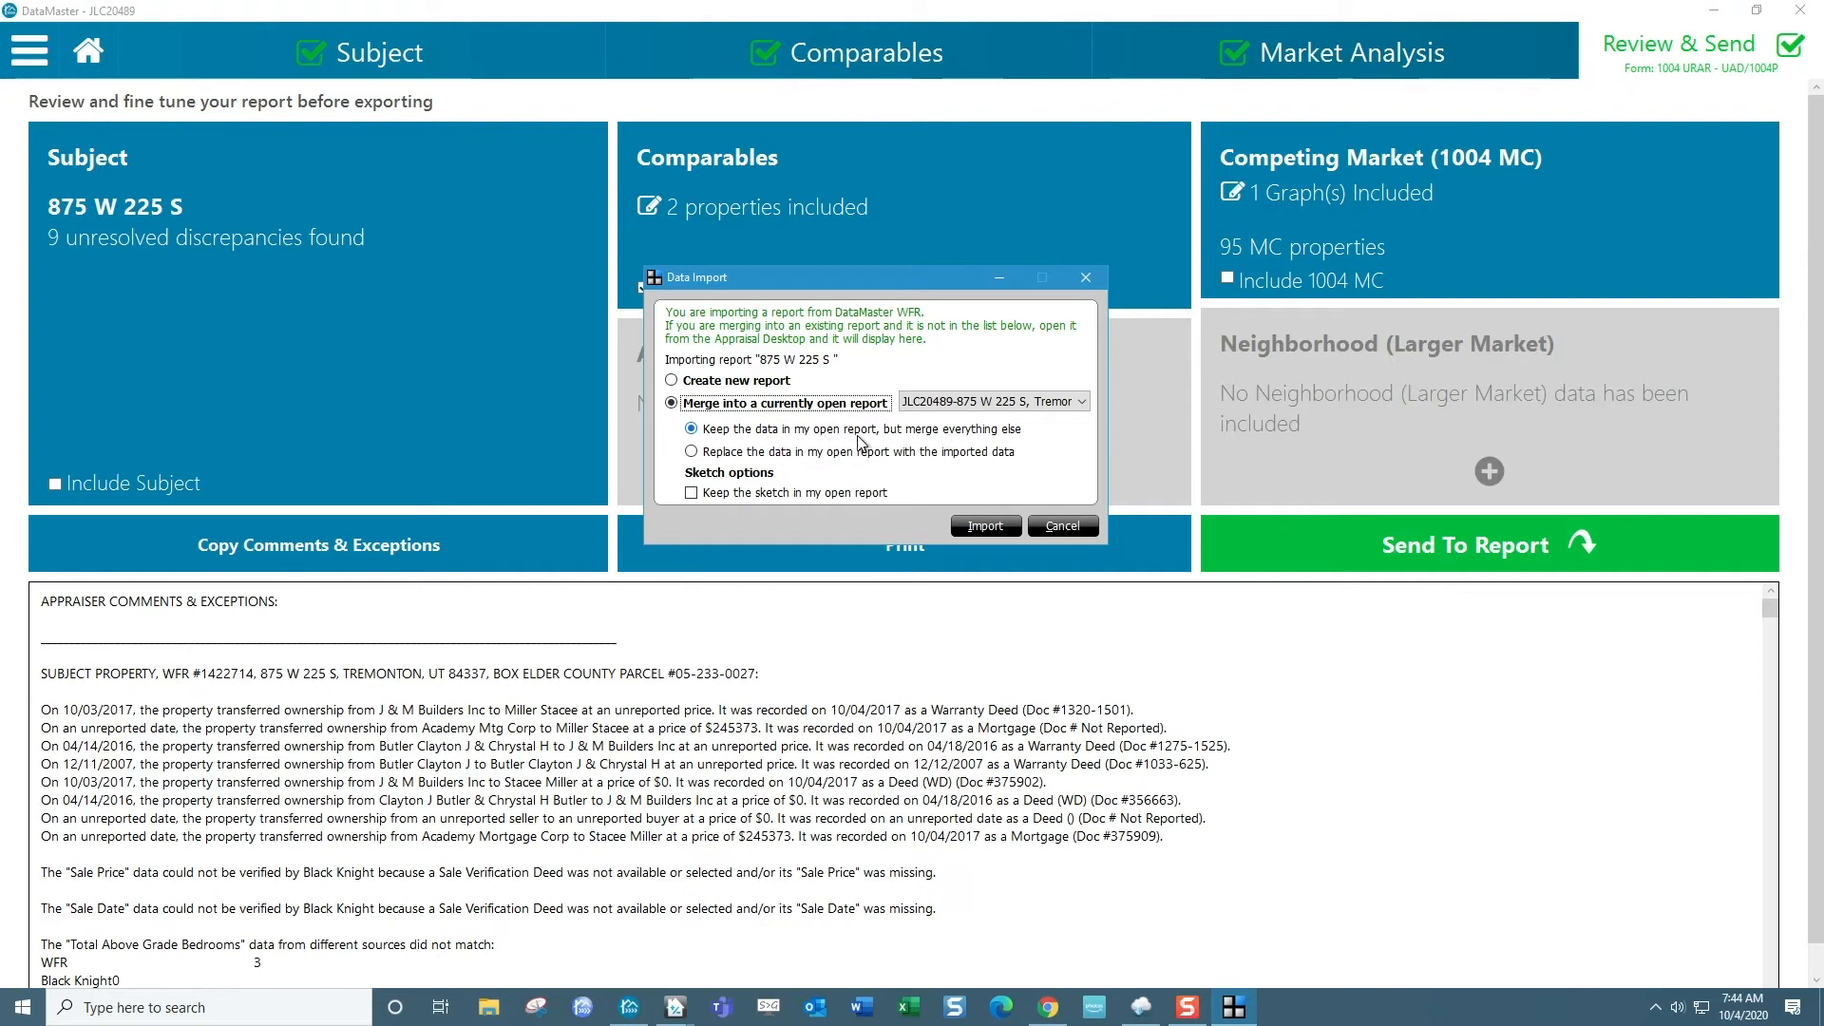
left_click(984, 527)
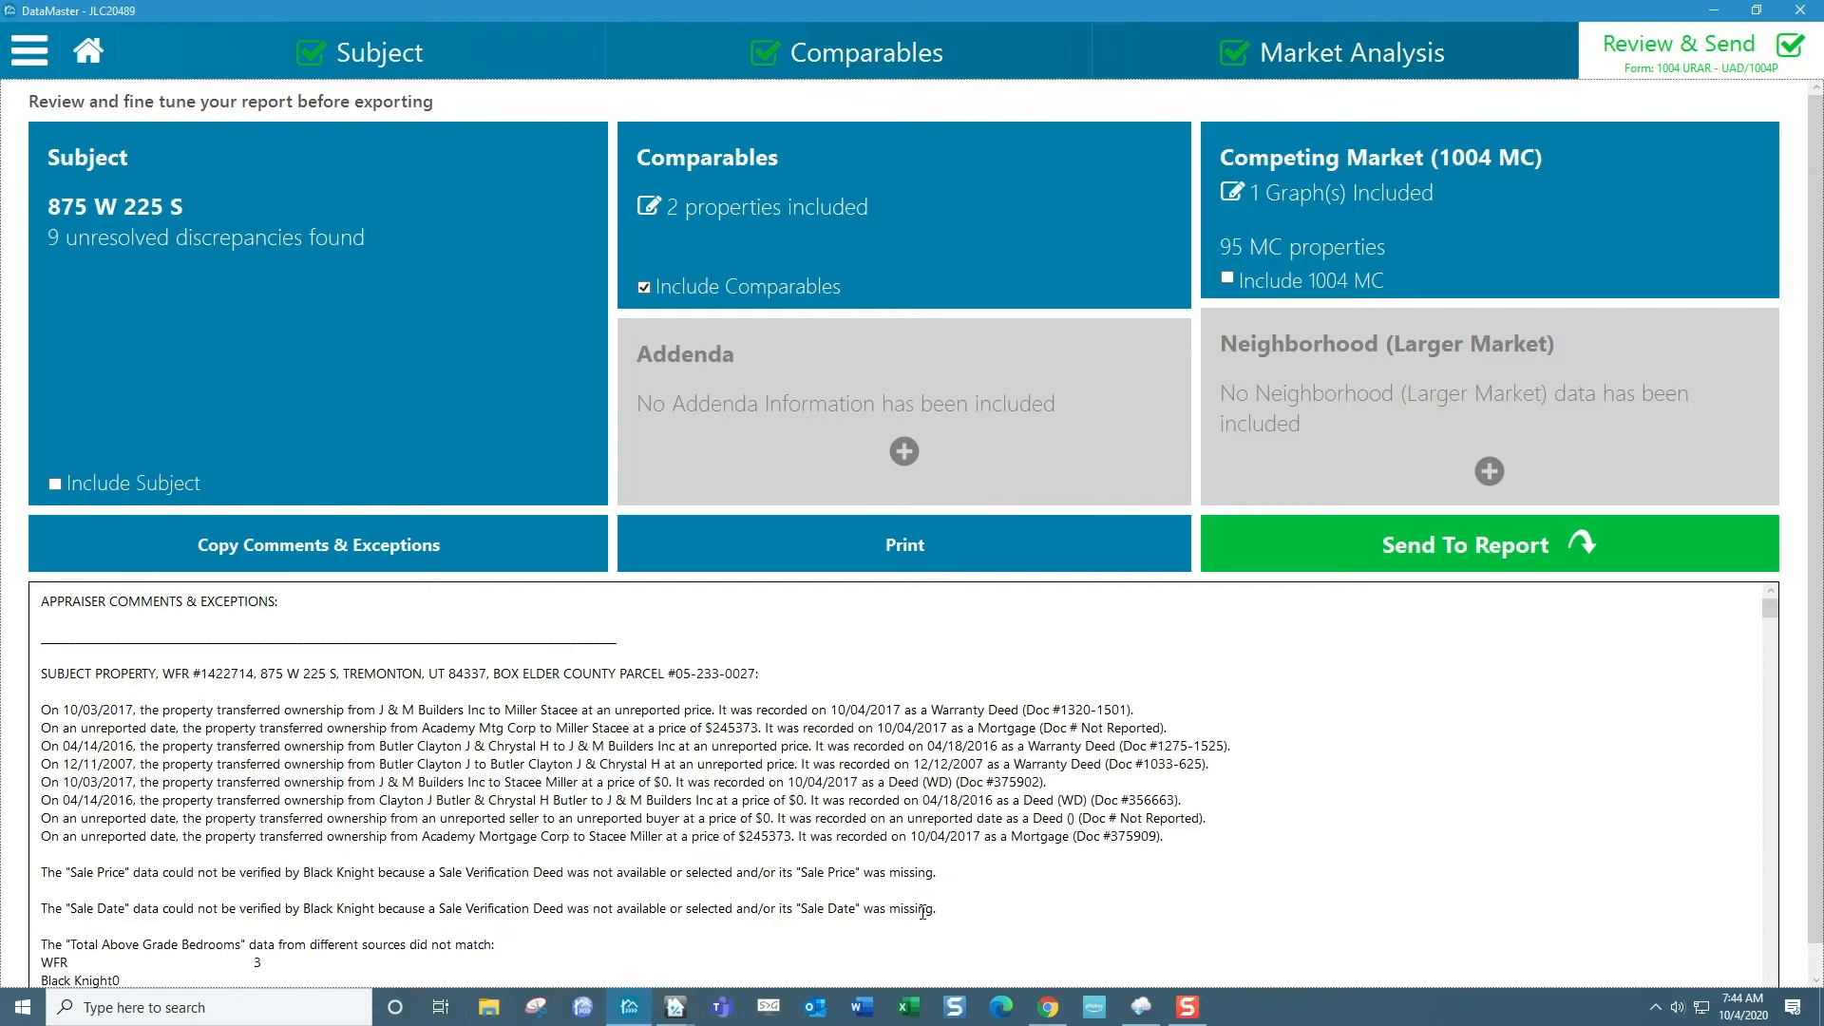
Step: Switch to the TOTAL report and check the imported data of comparables 7 and 8 on the Additional Comparables 7-9 page
mouse_move(676, 1008)
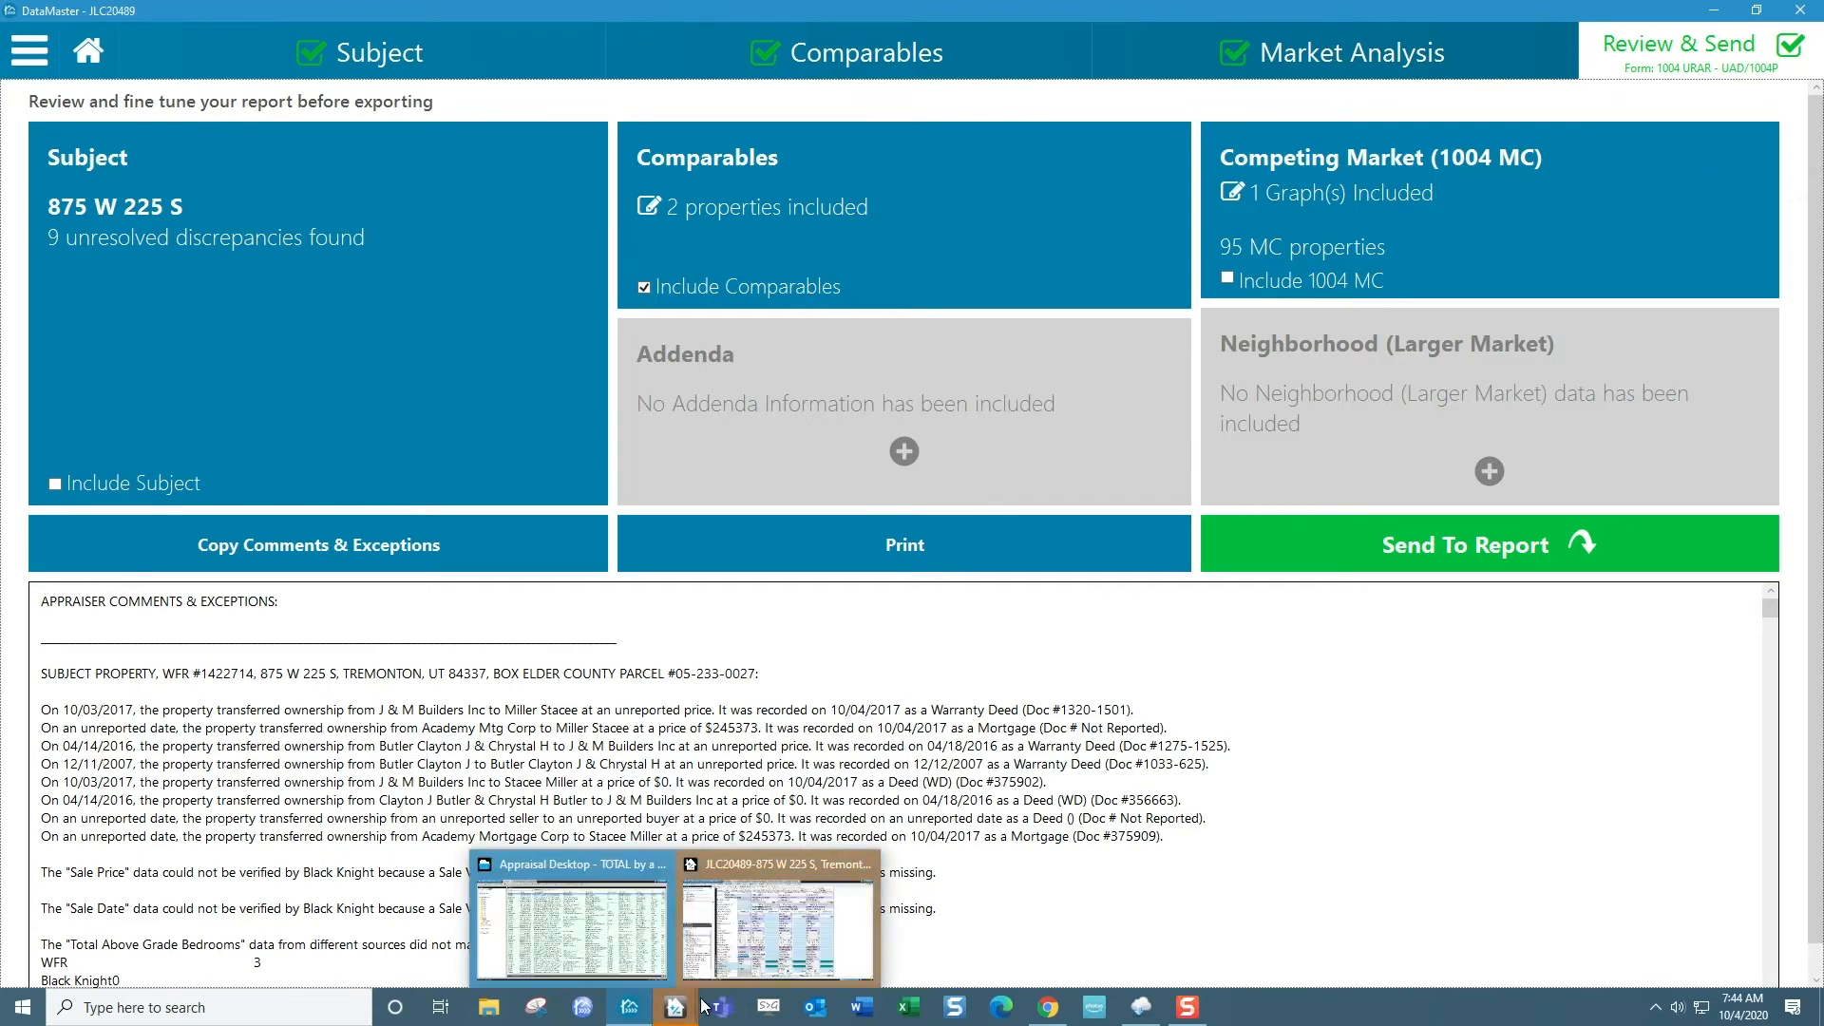
left_click(763, 944)
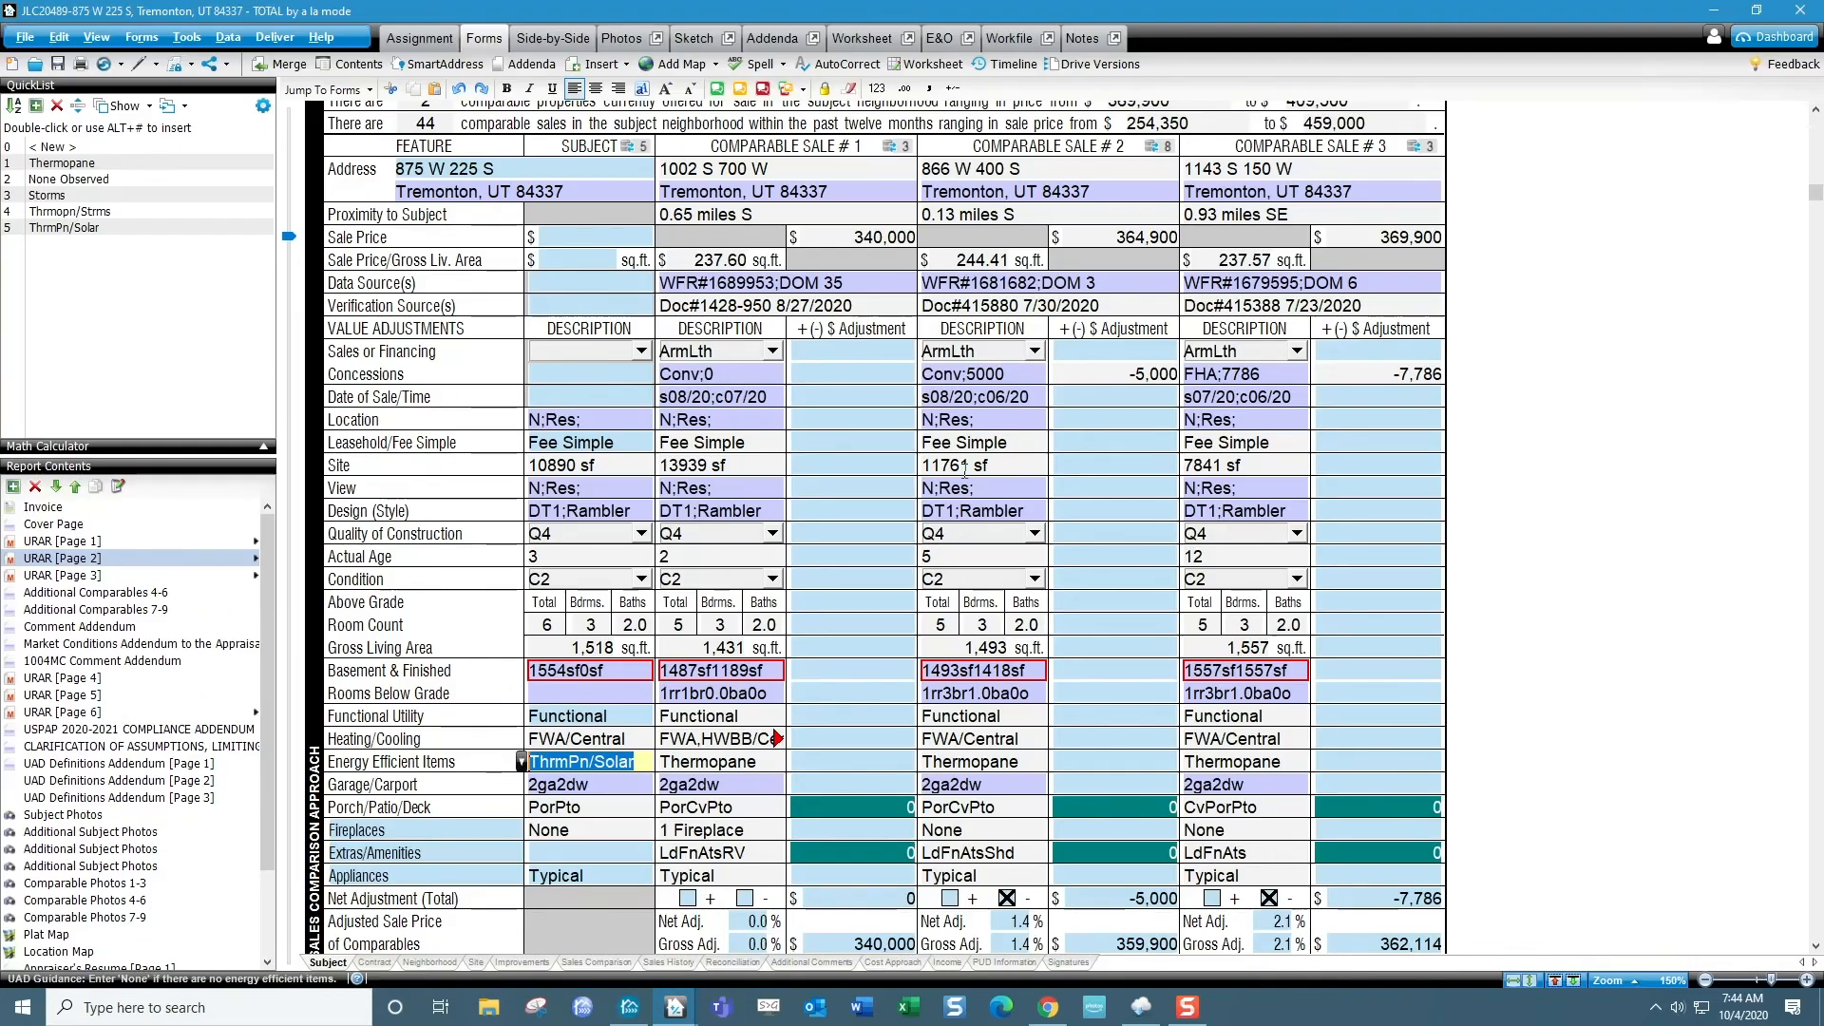
left_click(158, 611)
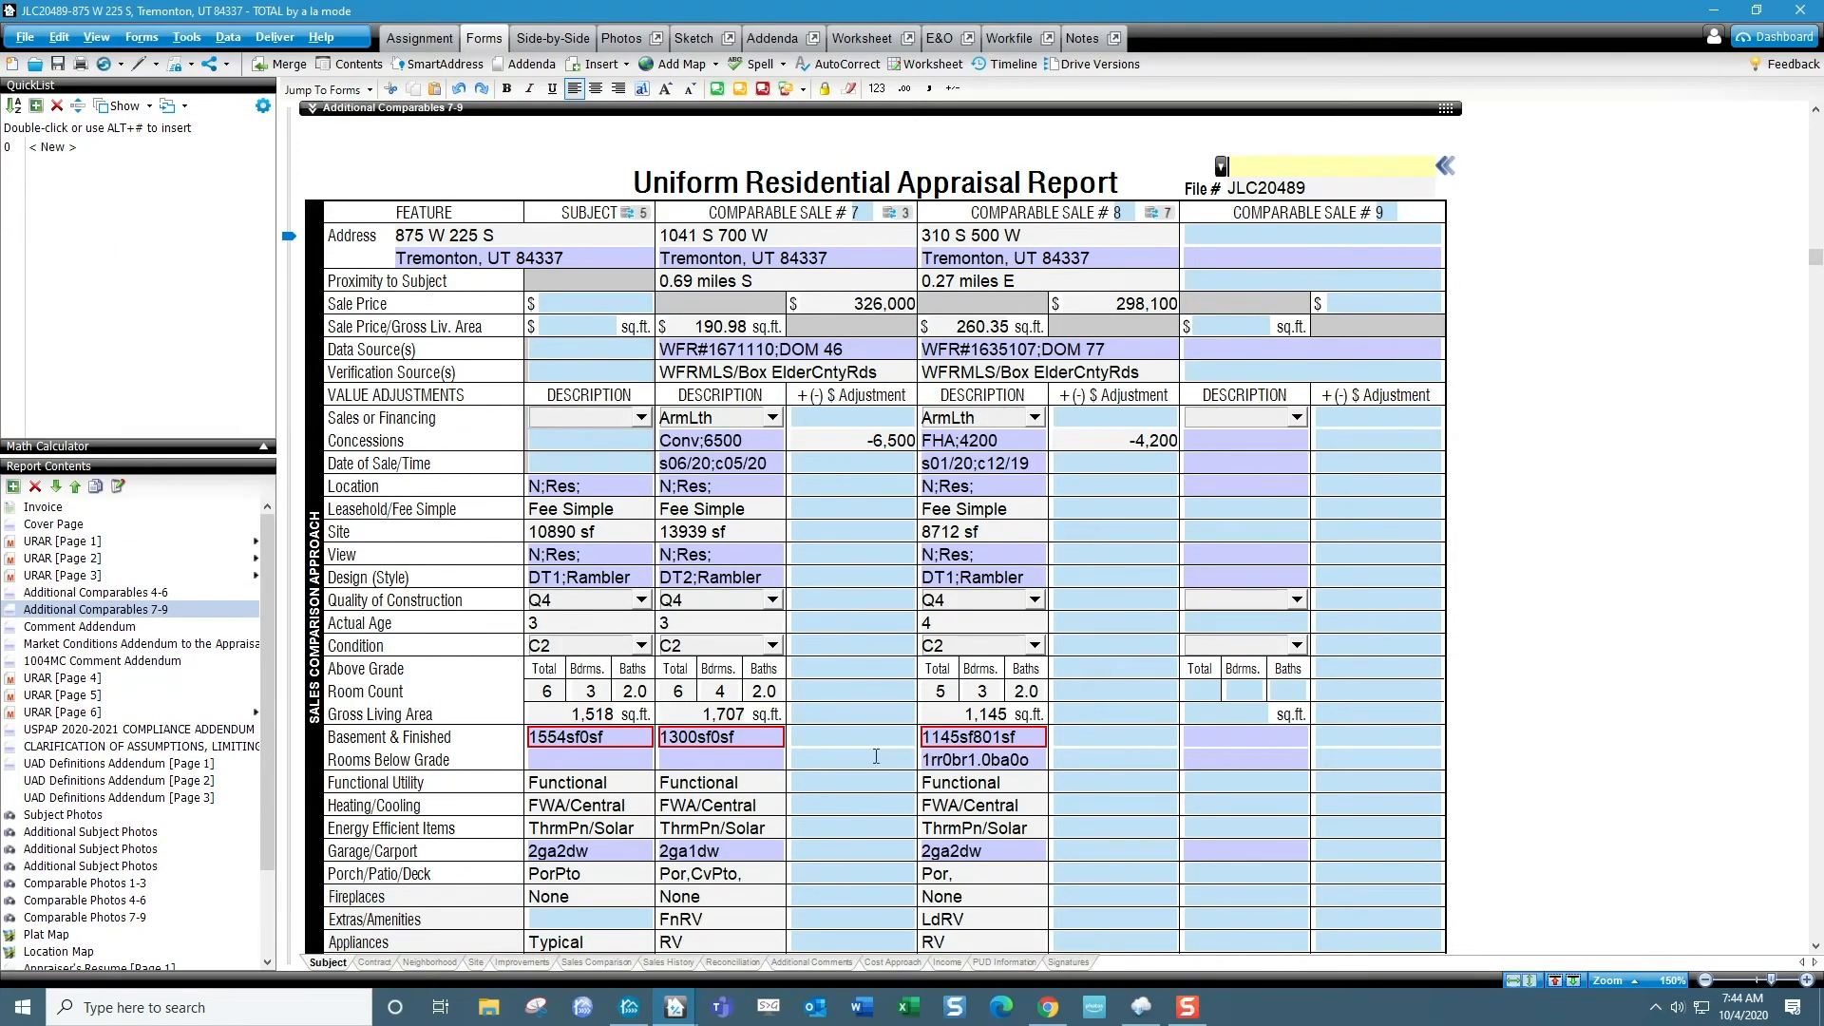
scroll(876, 757, "down", 3)
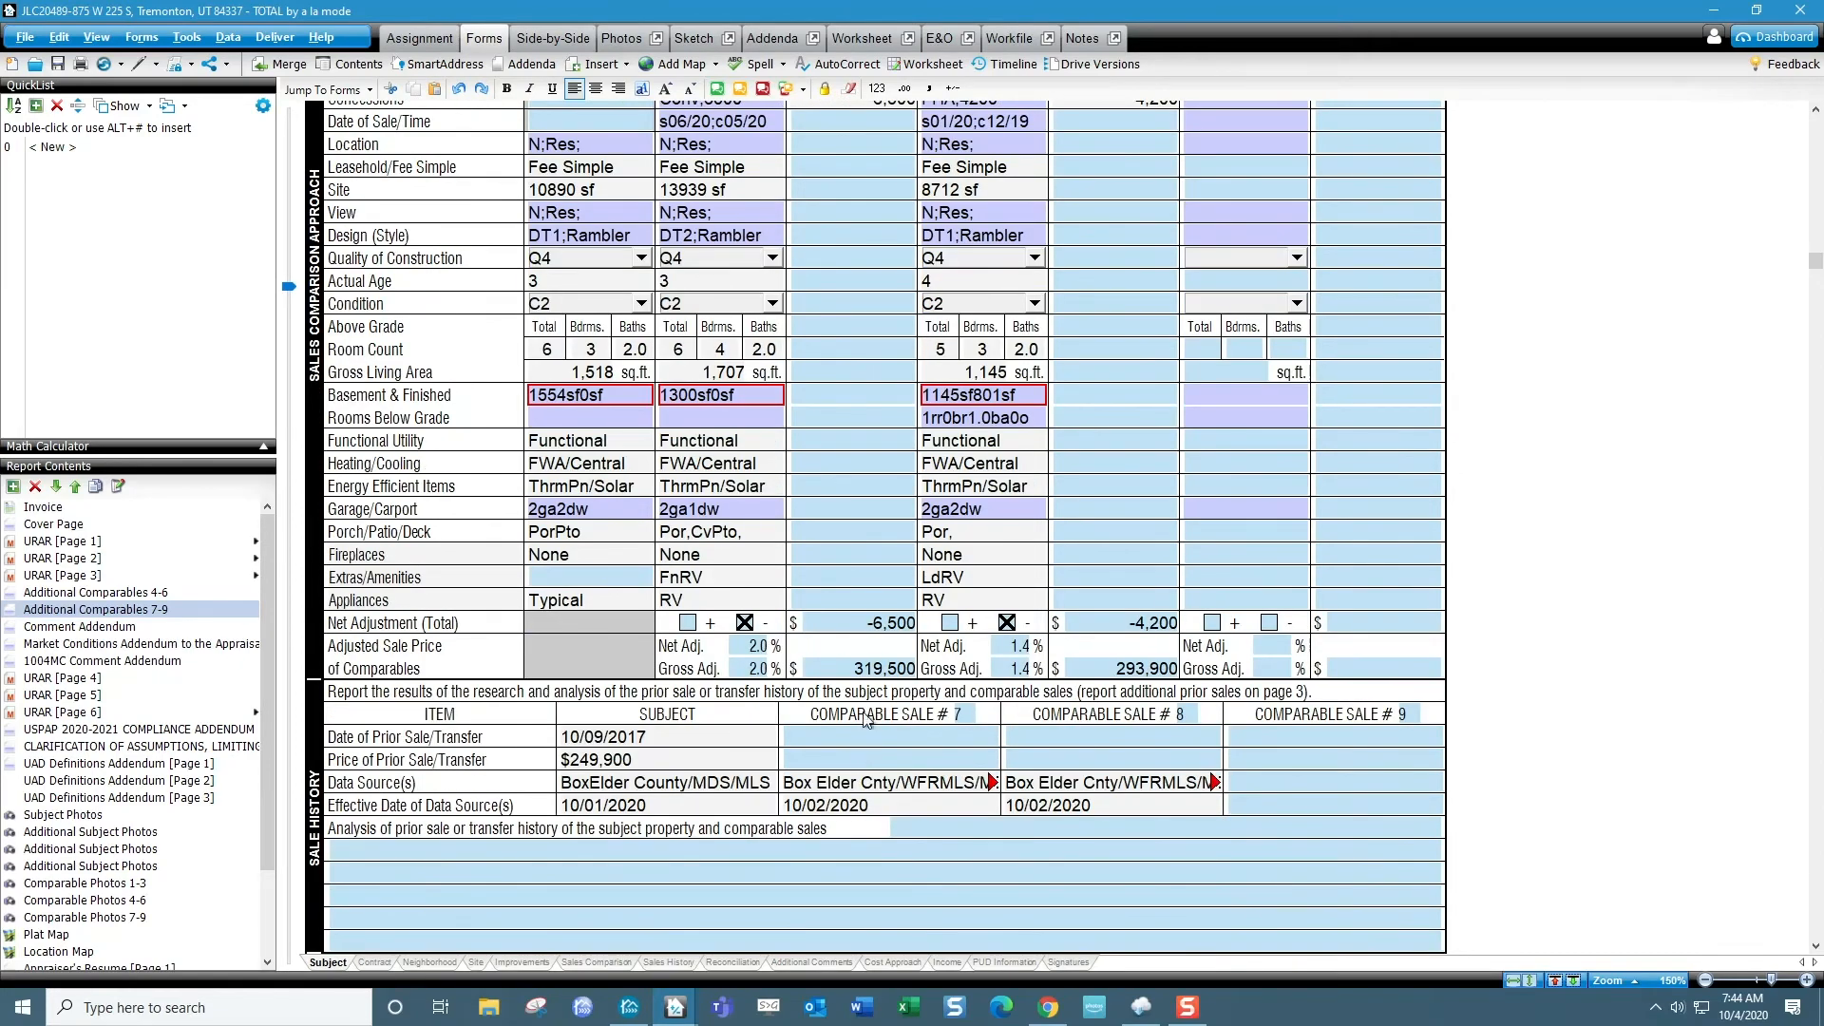
scroll(864, 703, "up", 2)
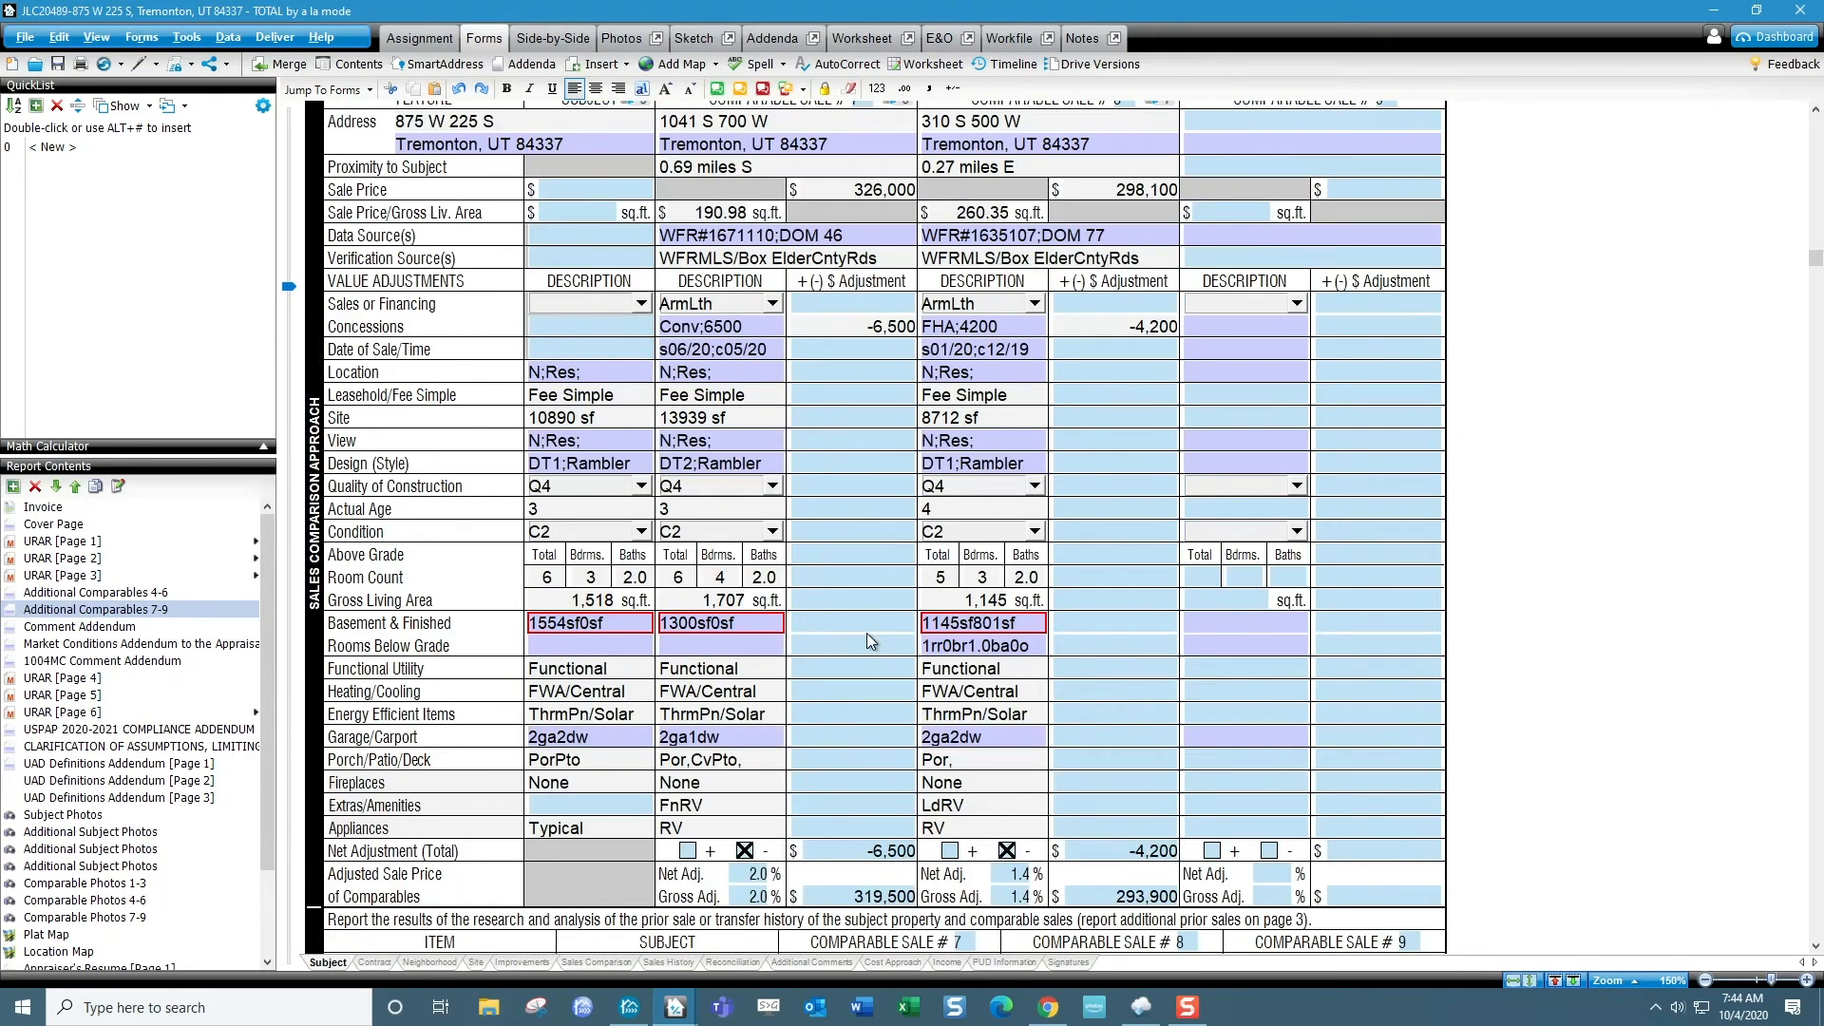
Step: Return to DataMaster and copy the appraiser comments from the Comp #7 heading through the end of the Comp #8 remarks
key("alt+Tab")
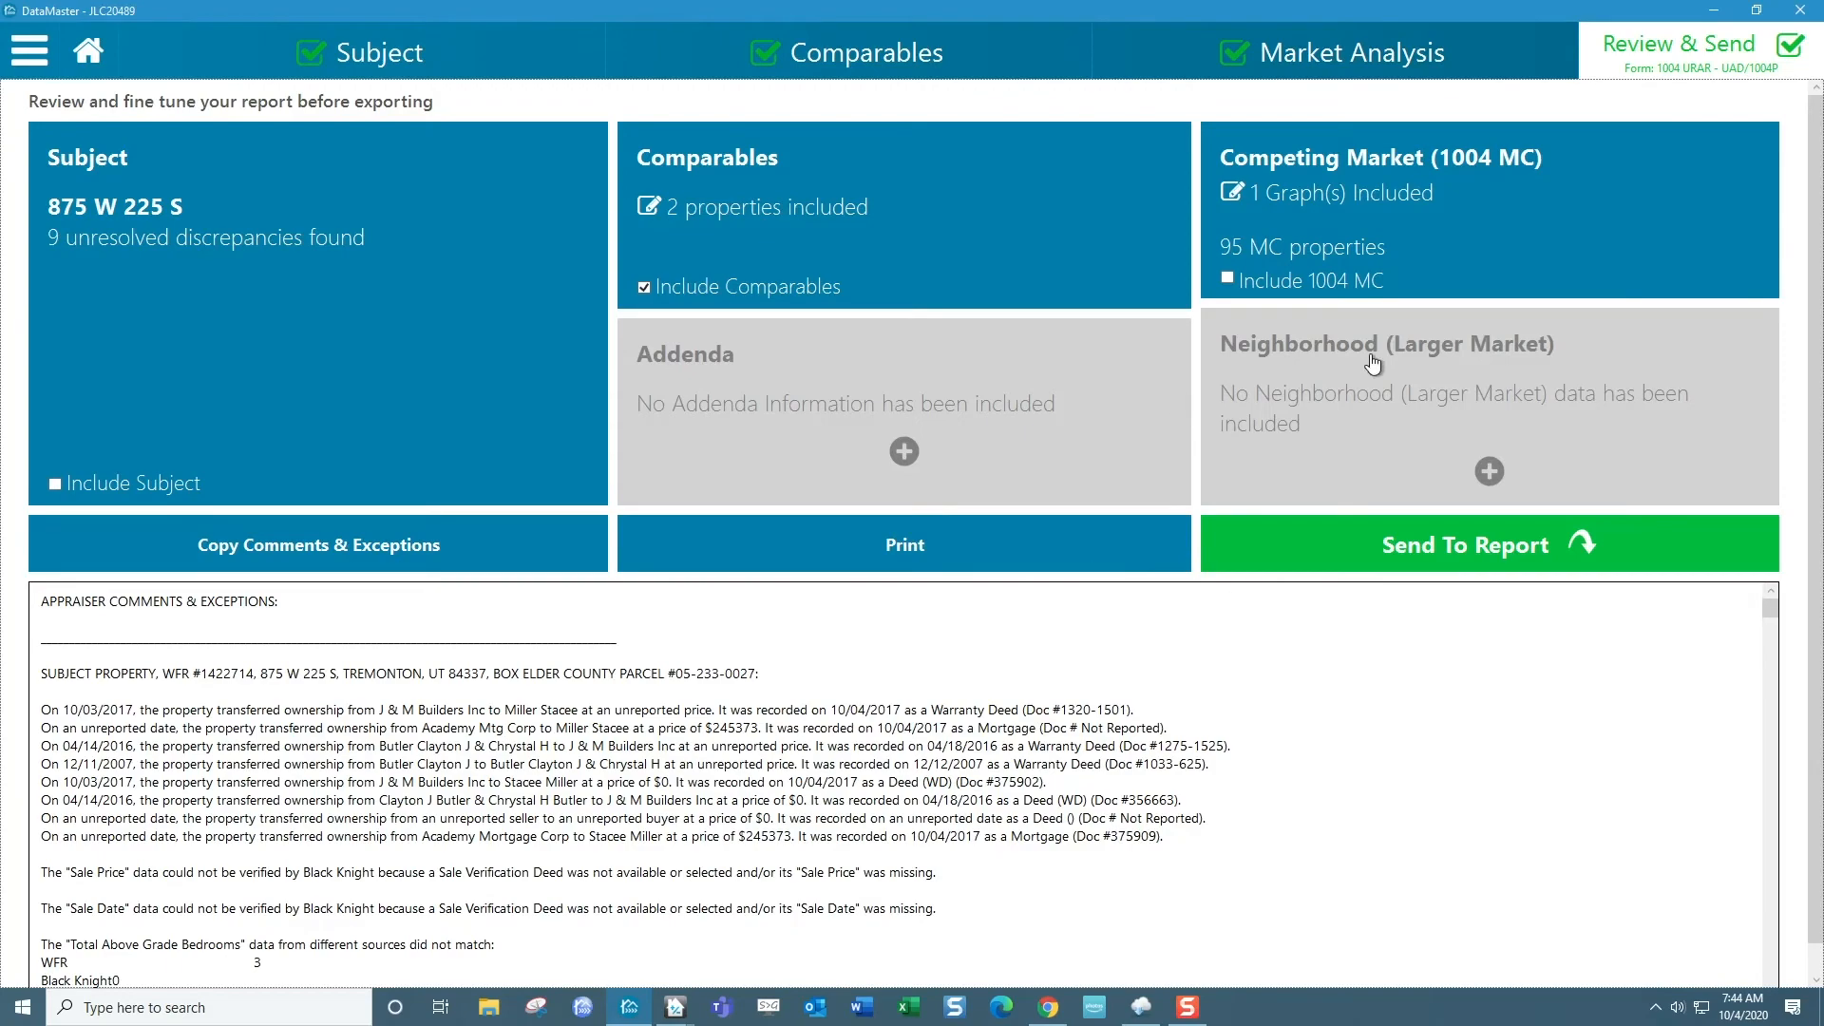
scroll(1527, 672, "down", 5)
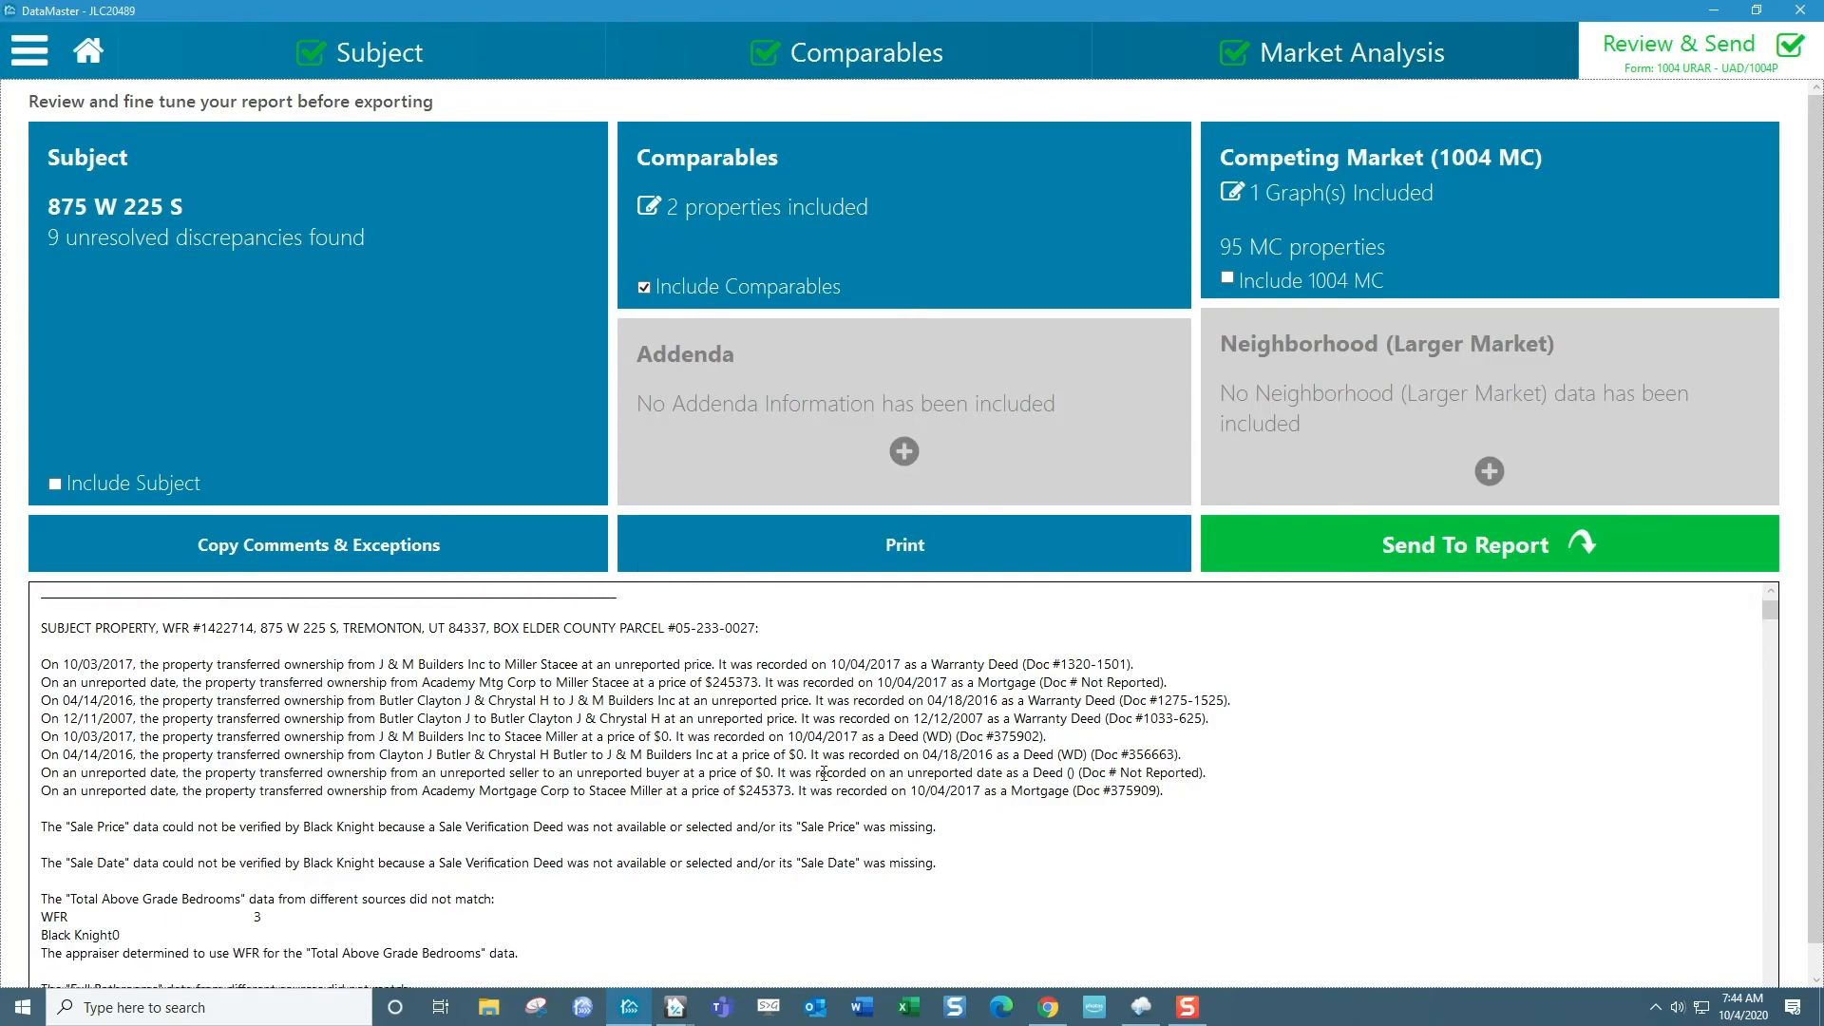
left_click_drag(1763, 627, 1758, 919)
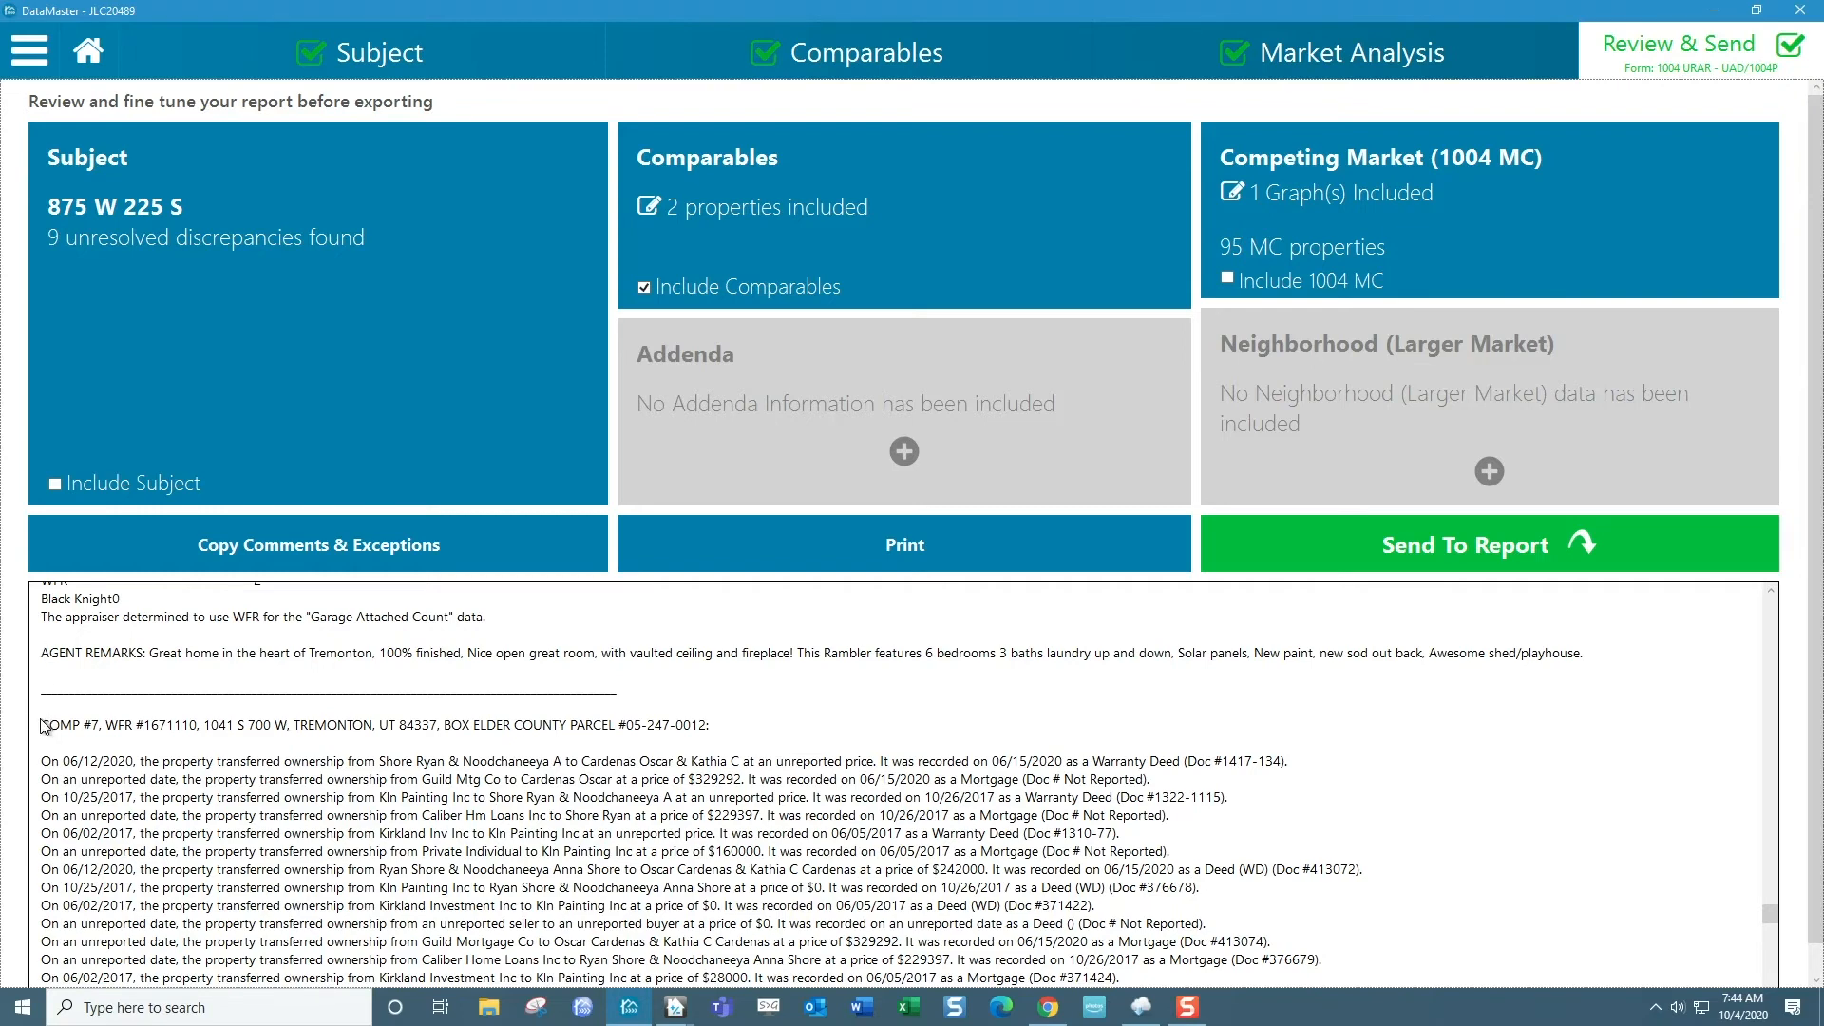
left_click_drag(46, 725, 167, 993)
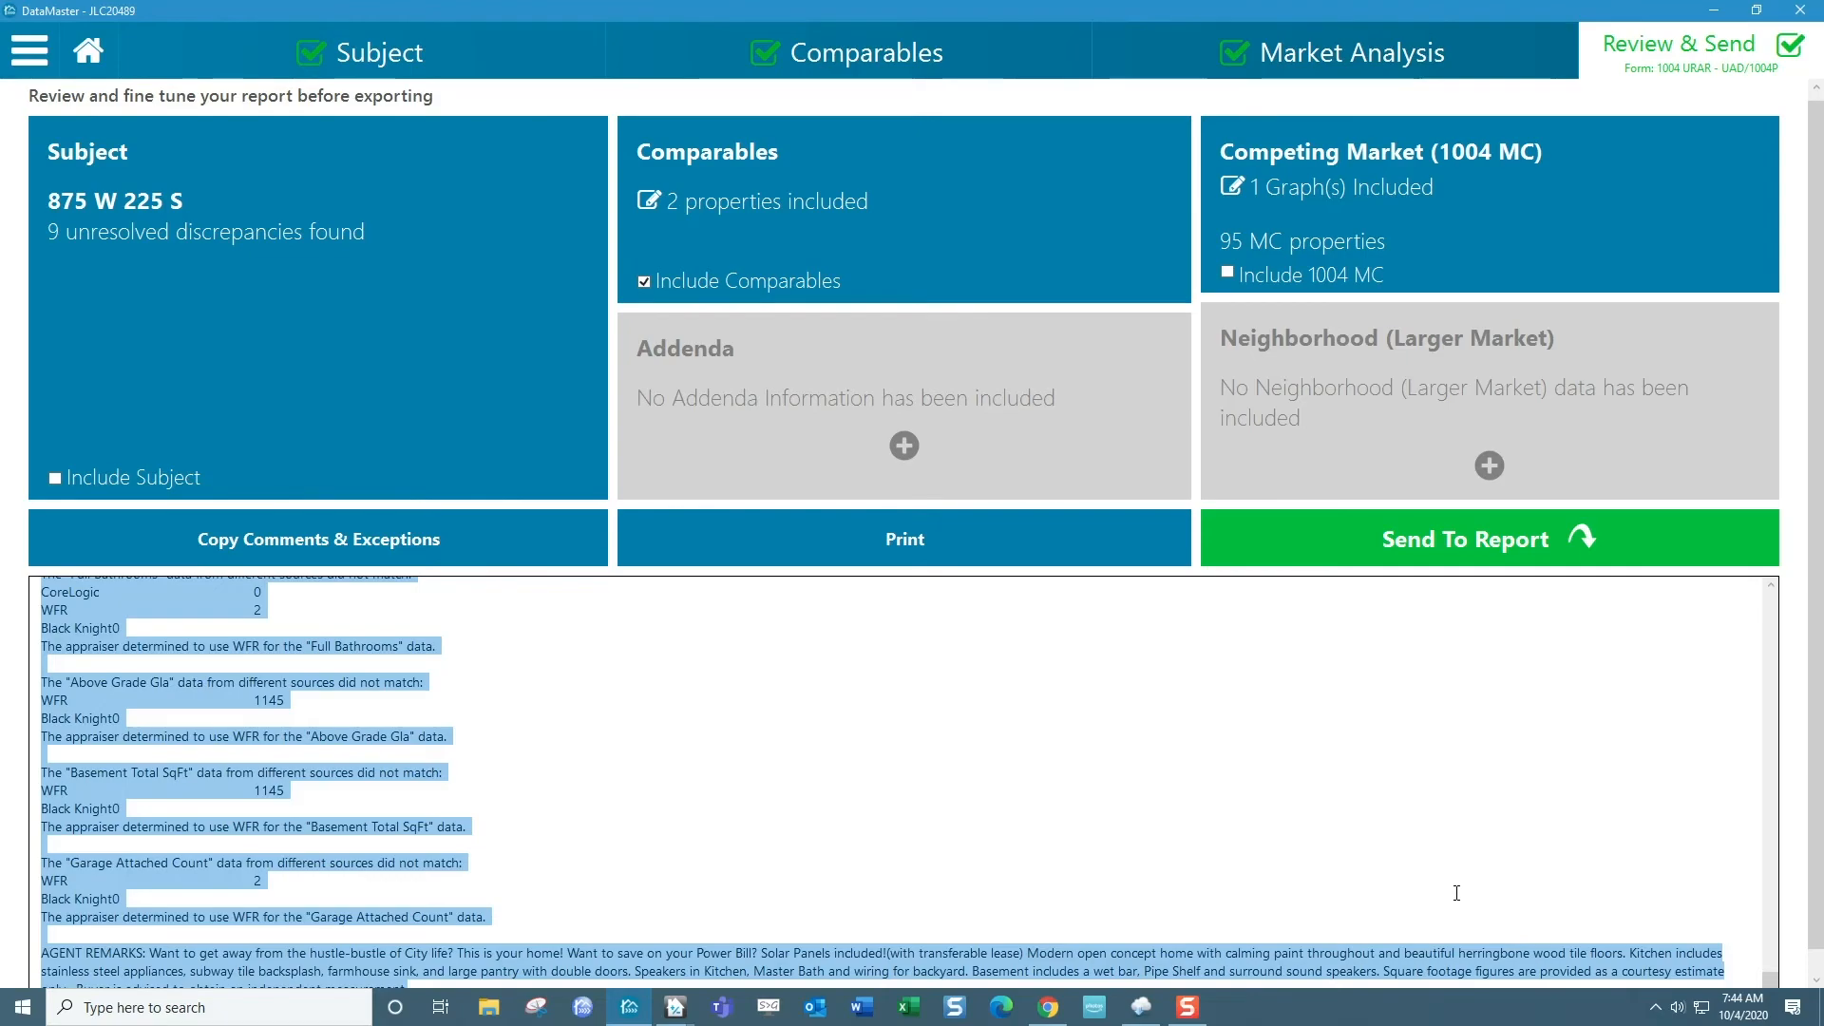
Step: Switch to the TOTAL report and paste the copied comments into the Comment Addendum below the Comp #6 agent remarks
key("alt+Tab")
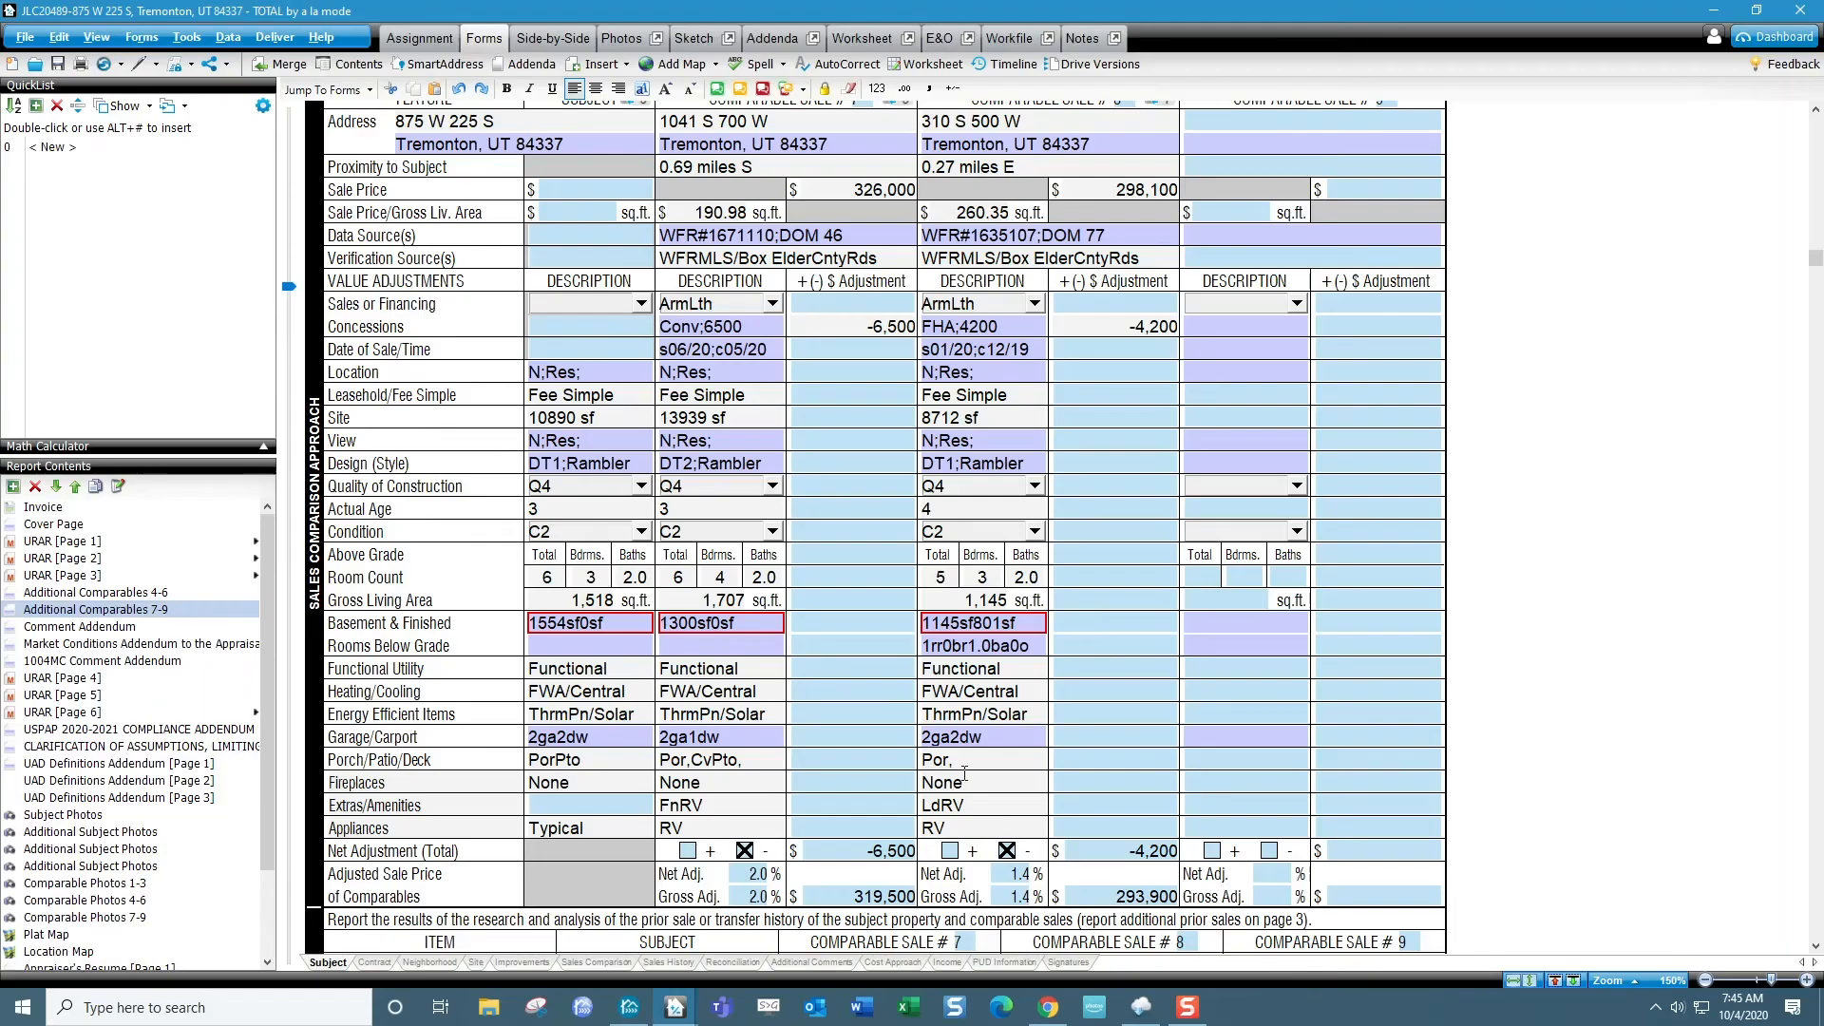
left_click(102, 629)
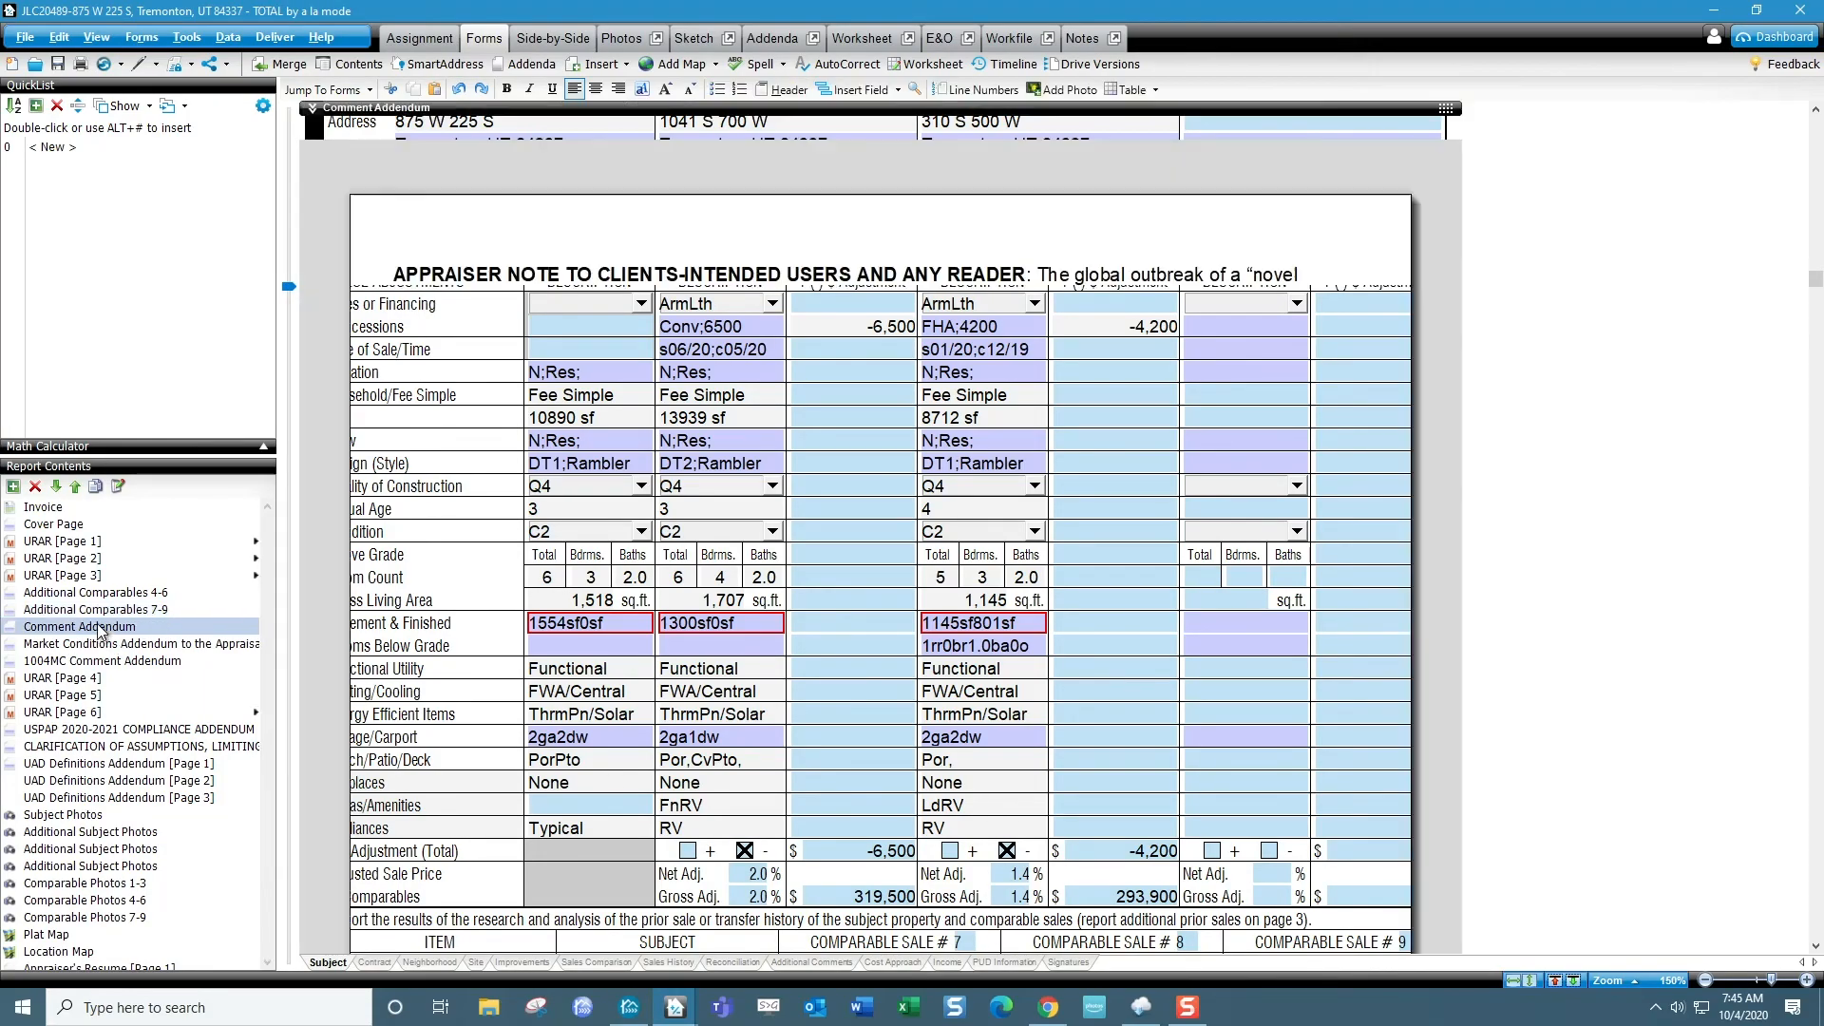
scroll(1118, 713, "down", 10)
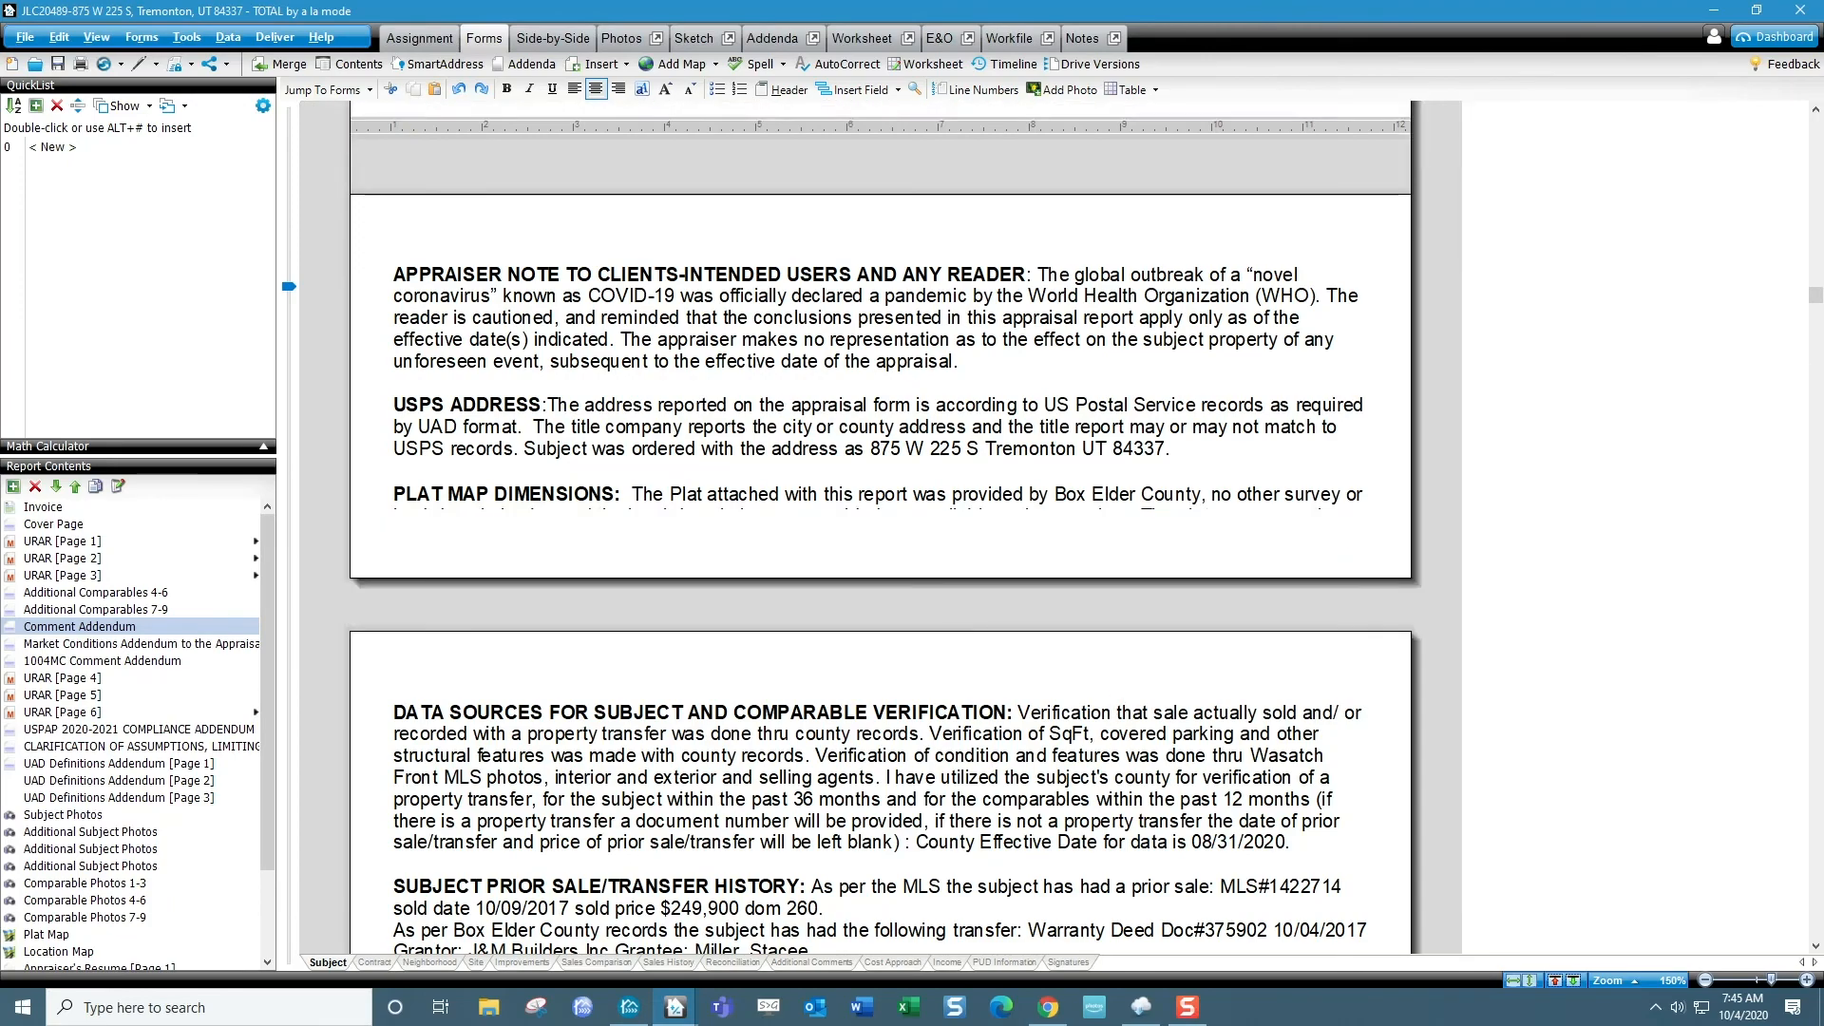
scroll(1193, 610, "down", 15)
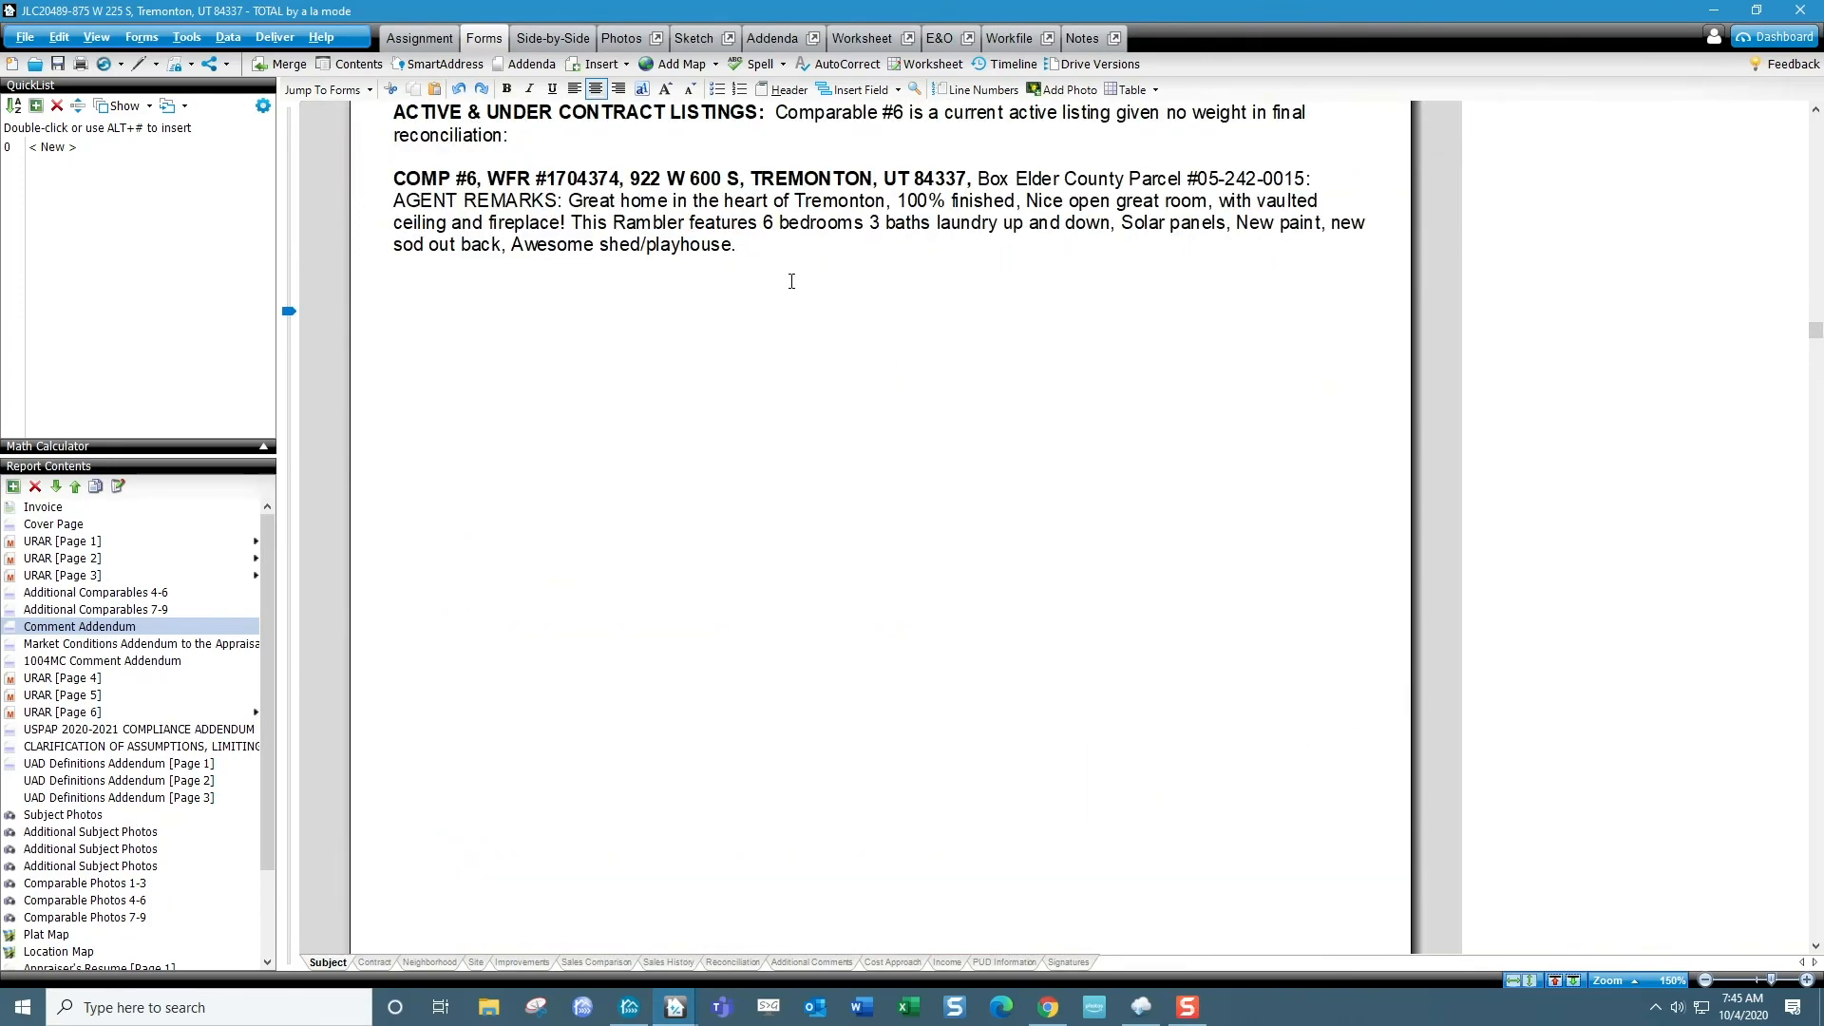
left_click(769, 255)
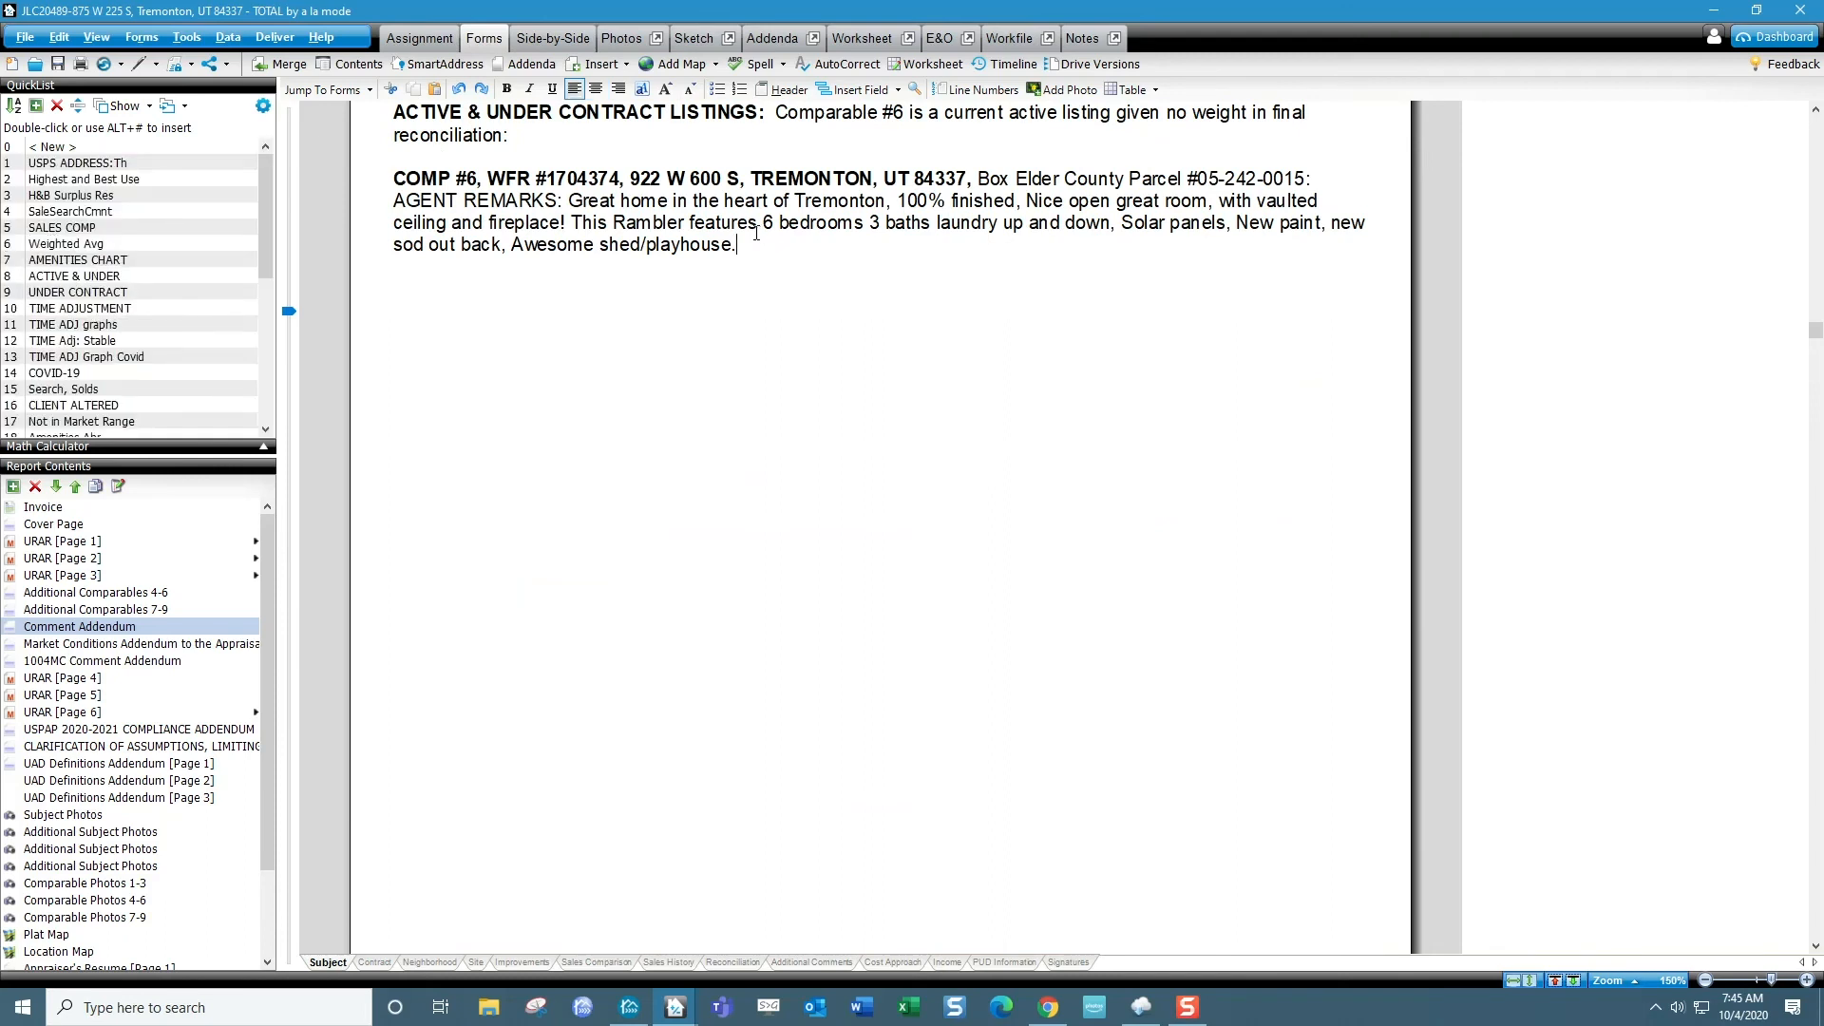
right_click(403, 293)
left_click(455, 370)
Step: Review the pasted Comp #7 and Comp #8 comments, then reopen the Additional Comparables 7-9 page
scroll(569, 589, "up", 15)
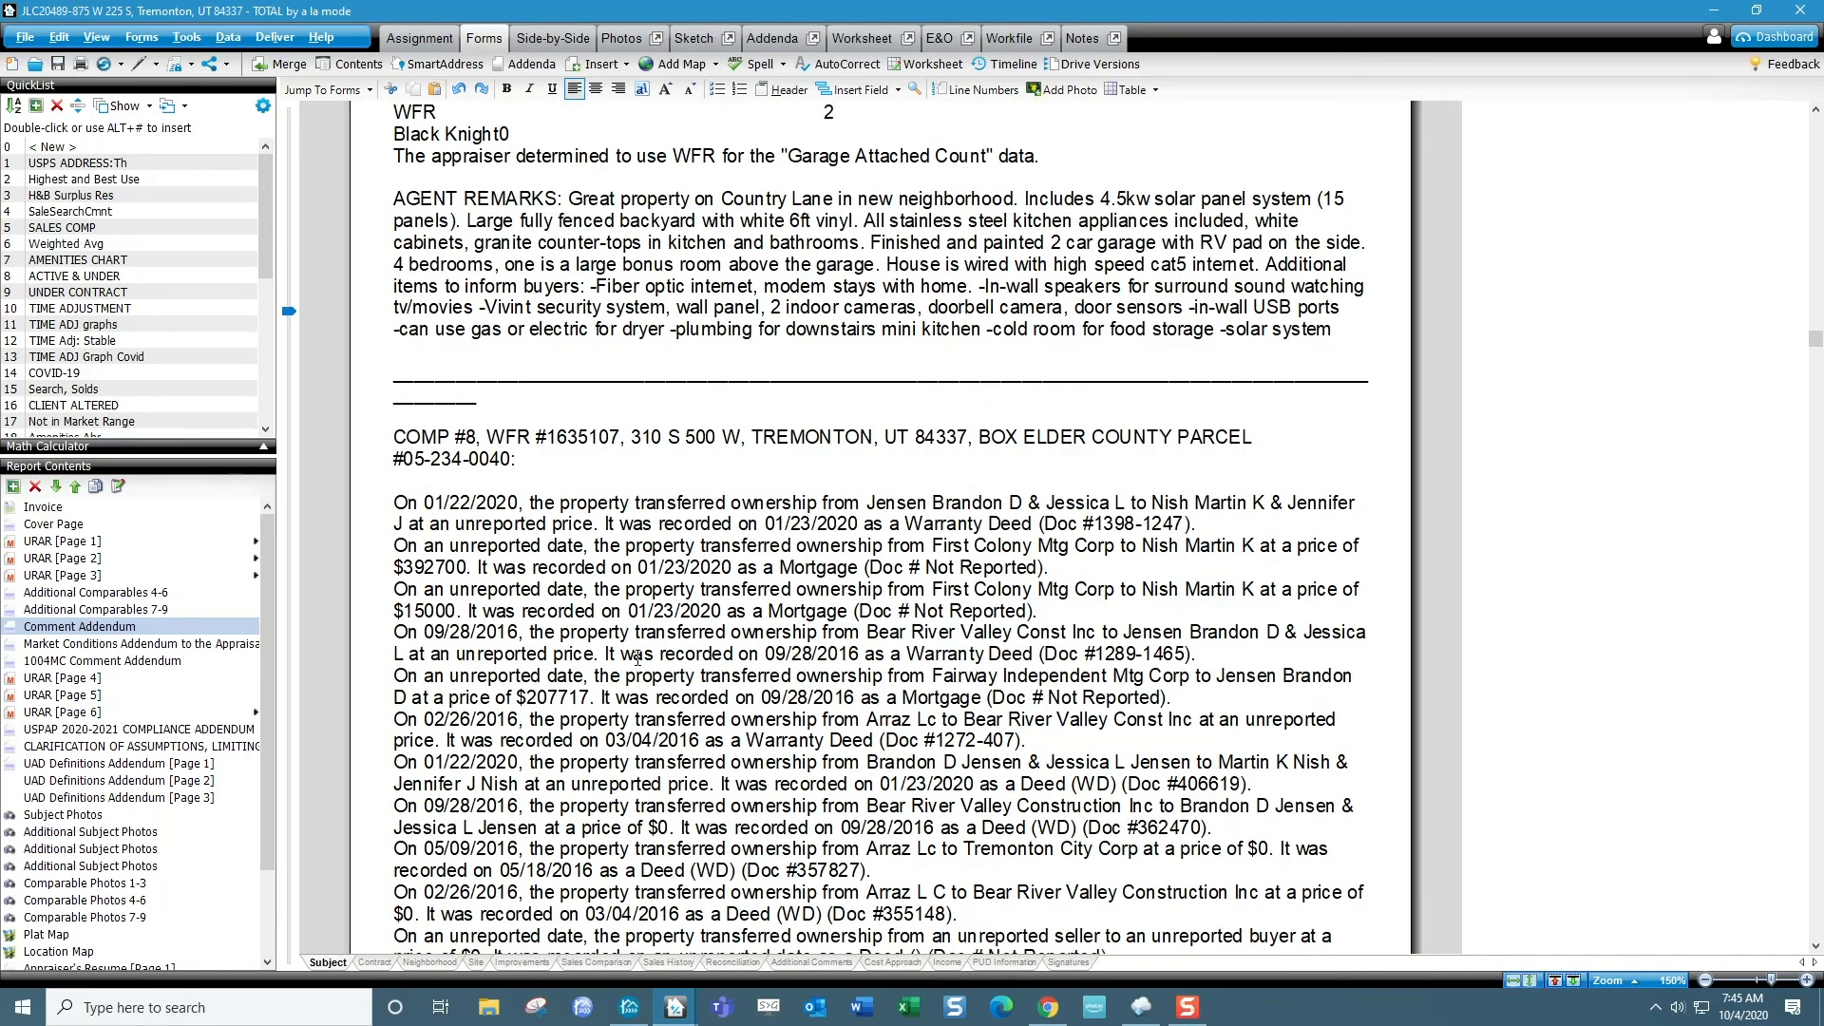
scroll(637, 656, "up", 15)
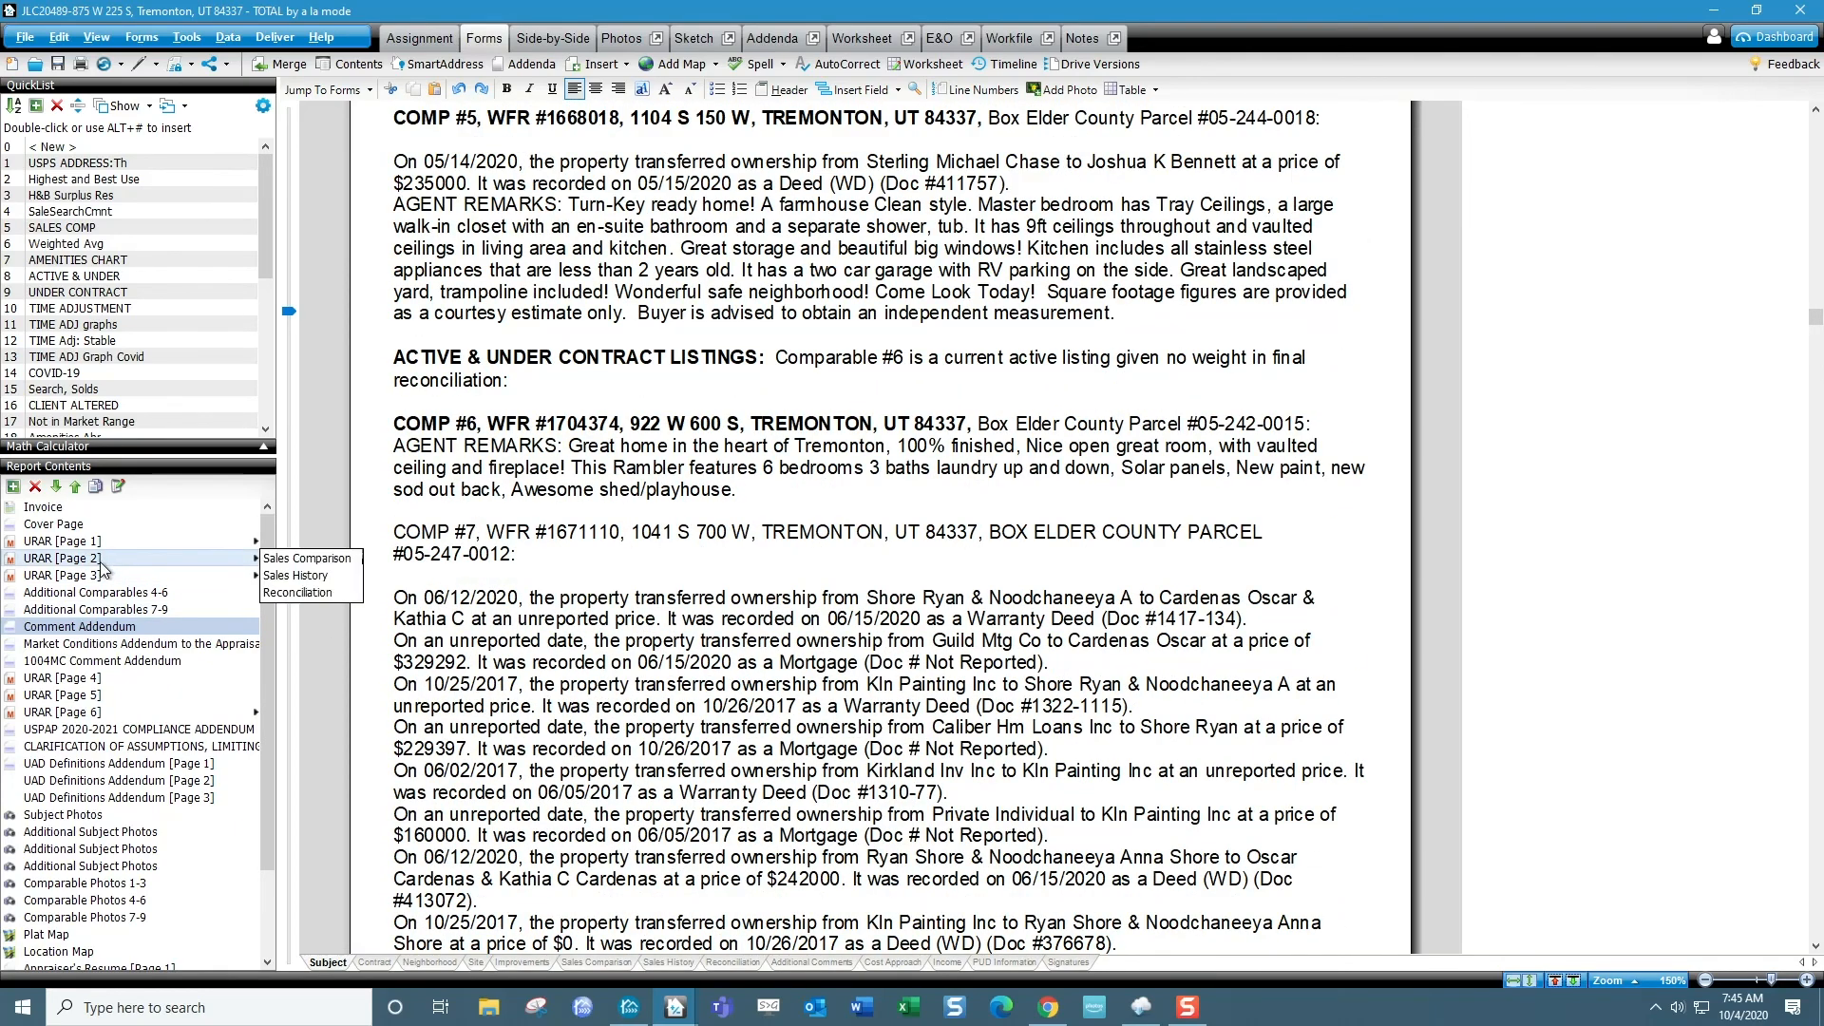
left_click(121, 609)
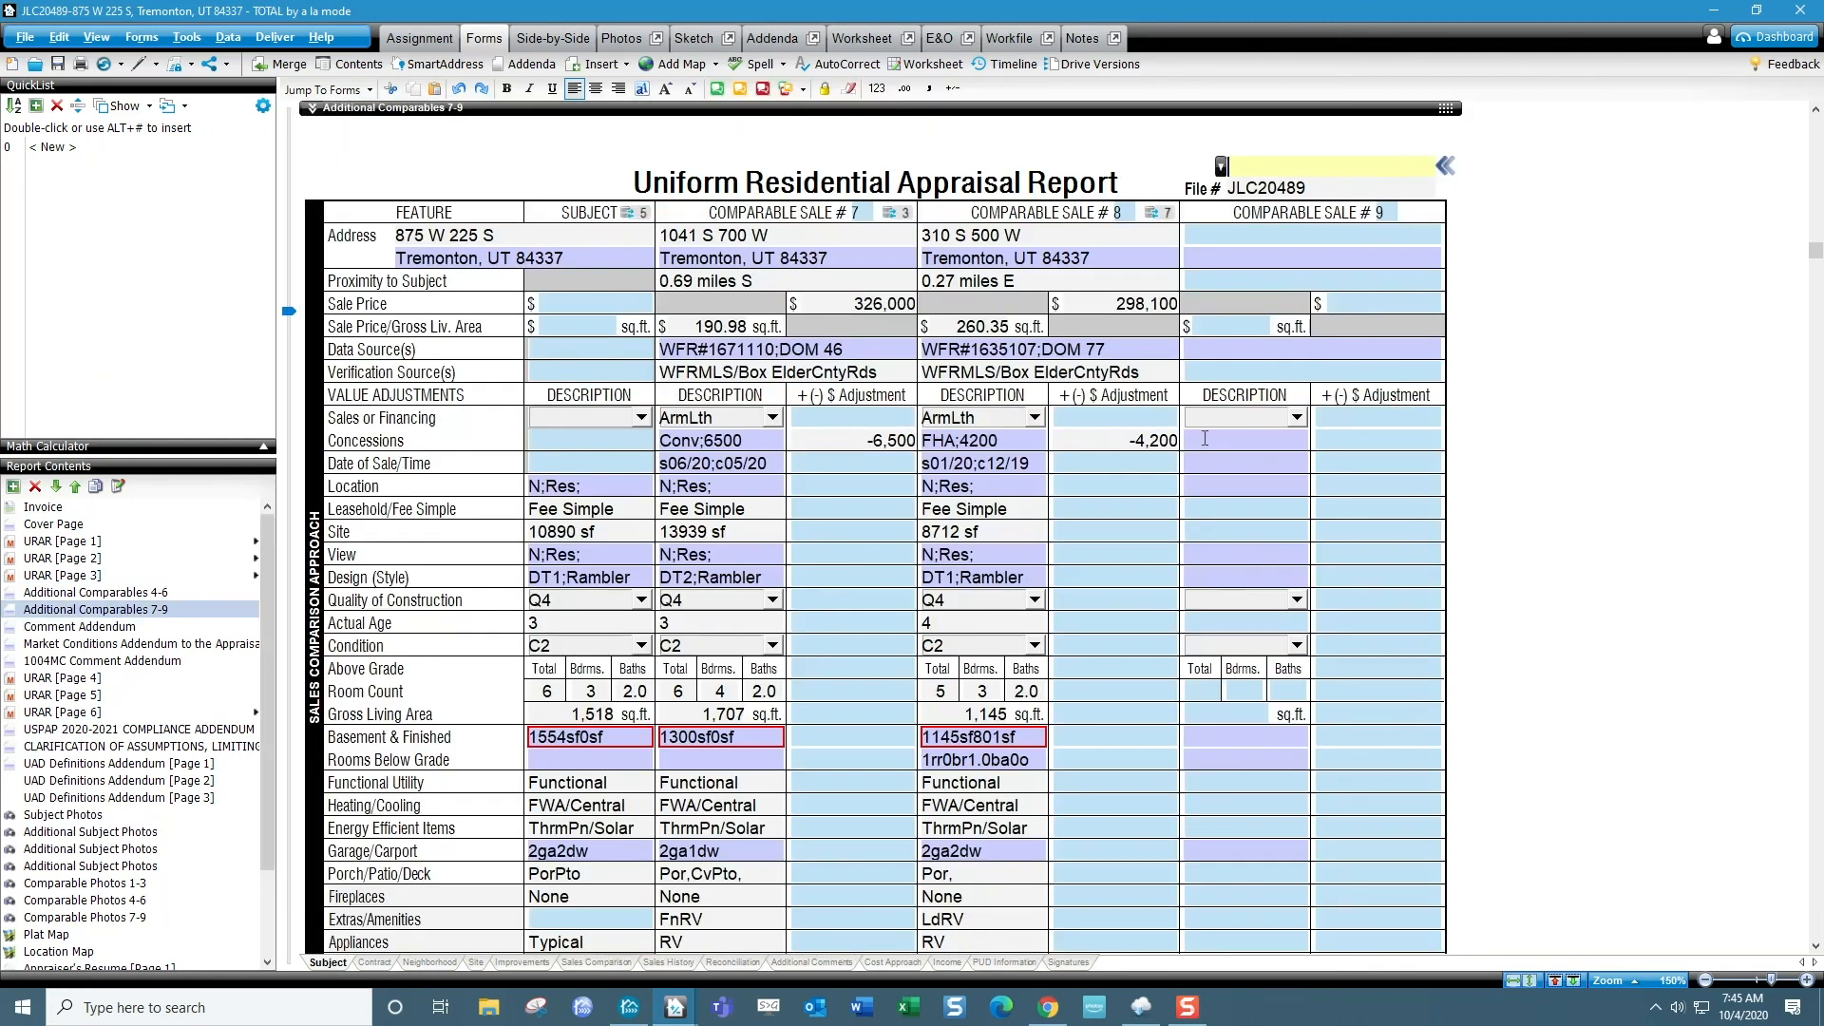